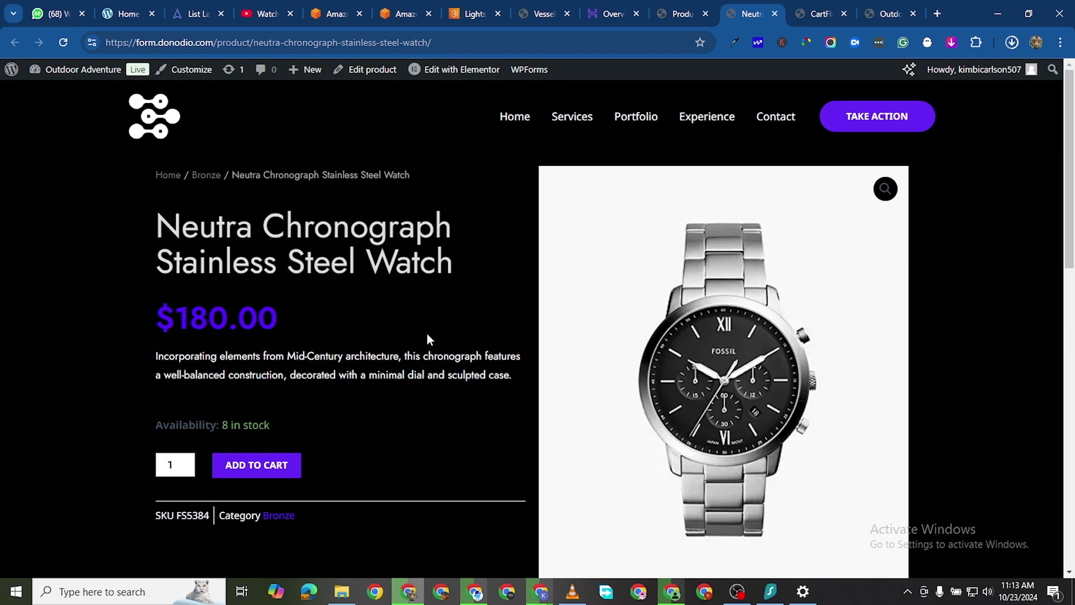
Step: Add one Neutra Chronograph Stainless Steel Watch to the cart
{"action": "scroll", "coordinate": [426, 334], "scroll_direction": "down", "scroll_amount": 3}
{"action": "scroll", "coordinate": [421, 331], "scroll_direction": "up", "scroll_amount": 2}
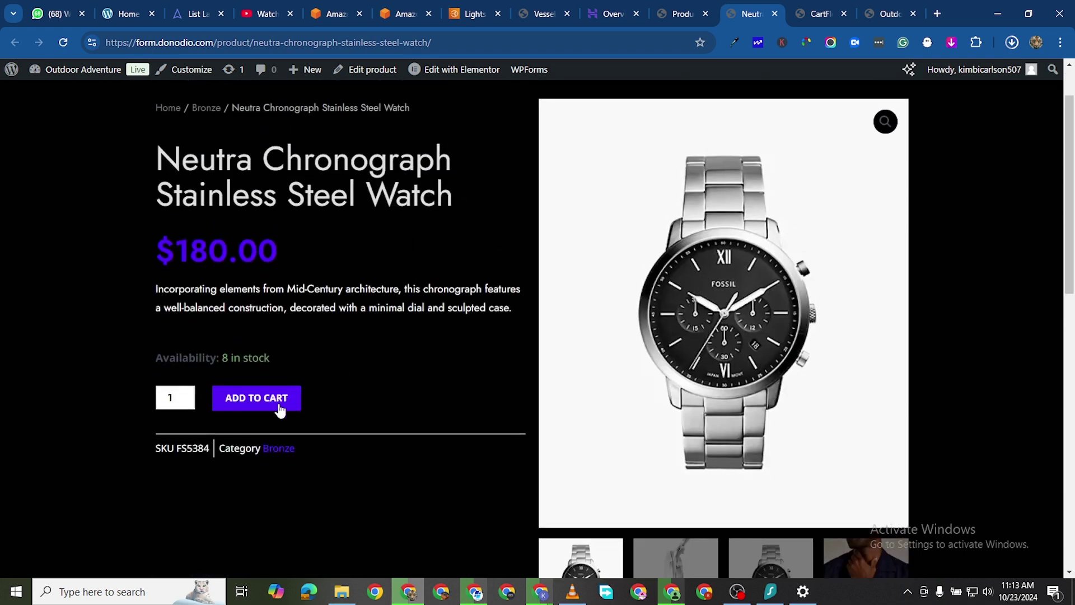
{"action": "left_click", "coordinate": [276, 401]}
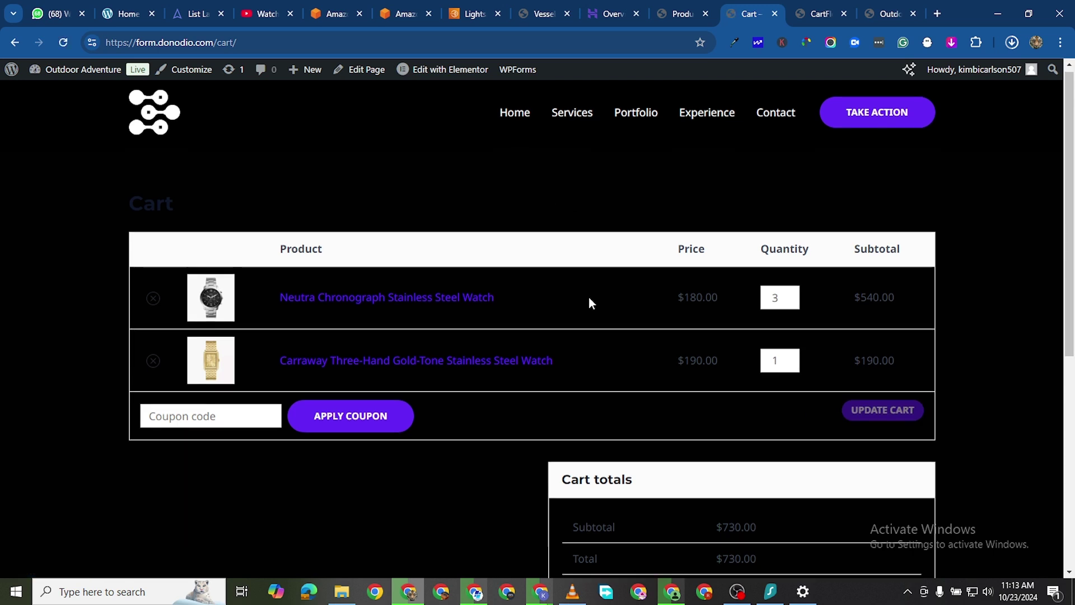
Step: Remove the Carraway Three-Hand Gold-Tone Stainless Steel Watch from the cart and proceed to checkout
{"action": "scroll", "coordinate": [589, 297], "scroll_direction": "down", "scroll_amount": 2}
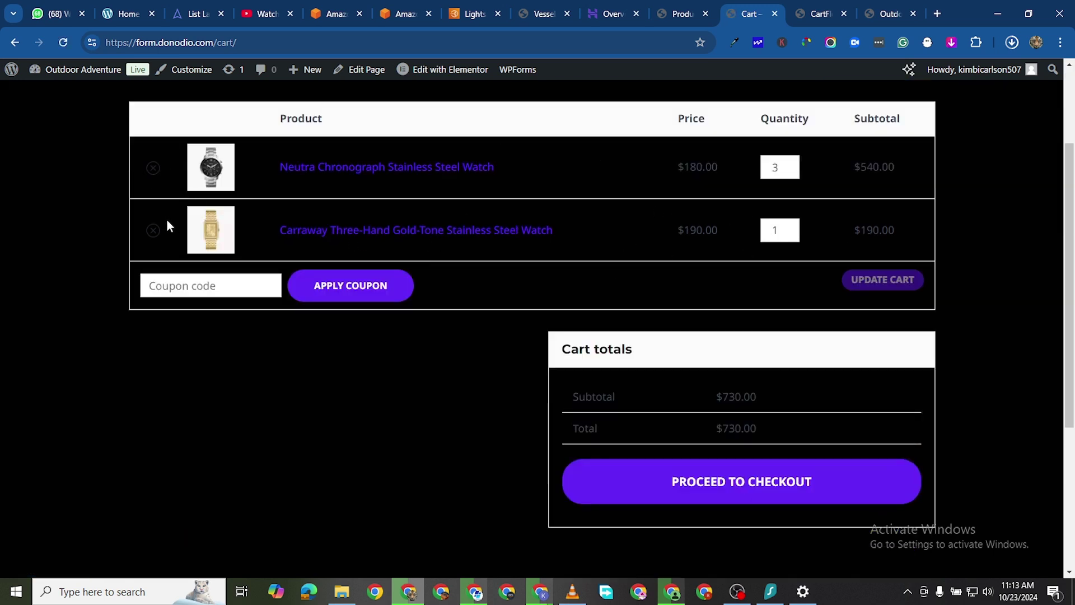
{"action": "left_click", "coordinate": [153, 230]}
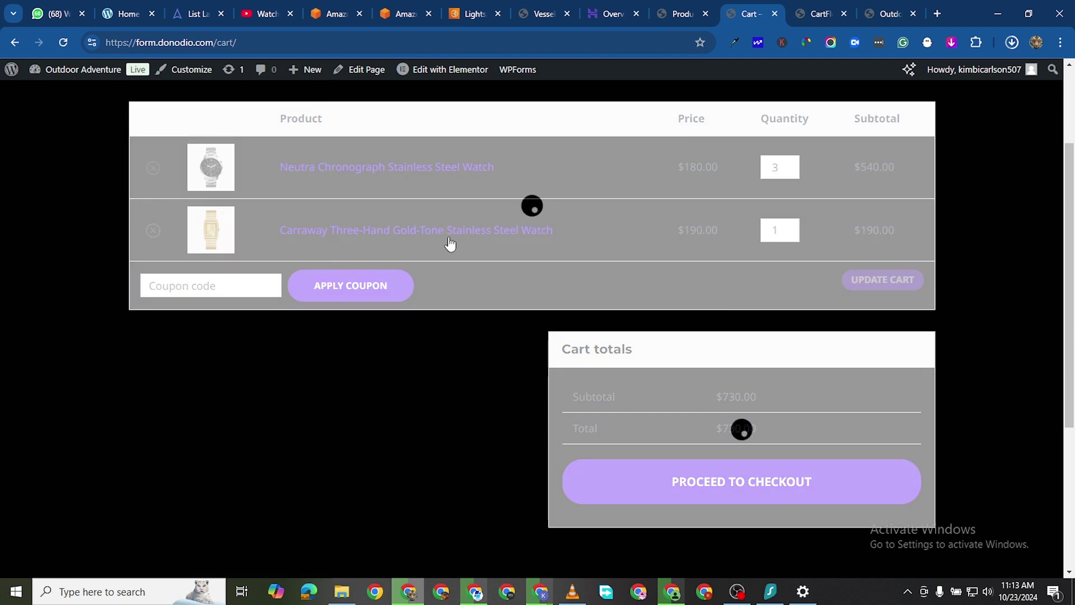
{"action": "scroll", "coordinate": [728, 448], "scroll_direction": "down", "scroll_amount": 2}
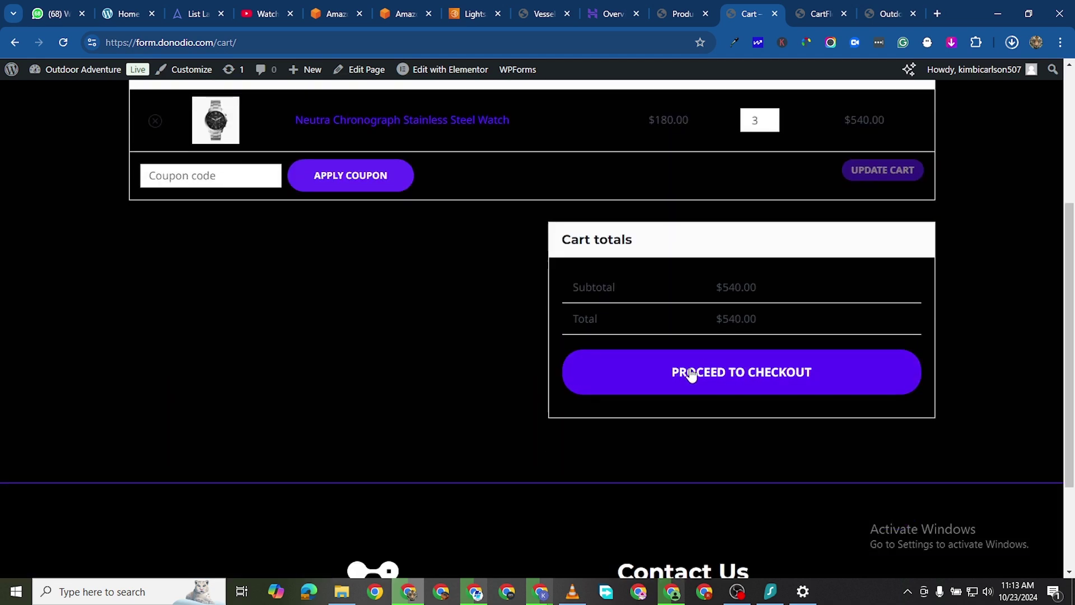
{"action": "left_click", "coordinate": [691, 374]}
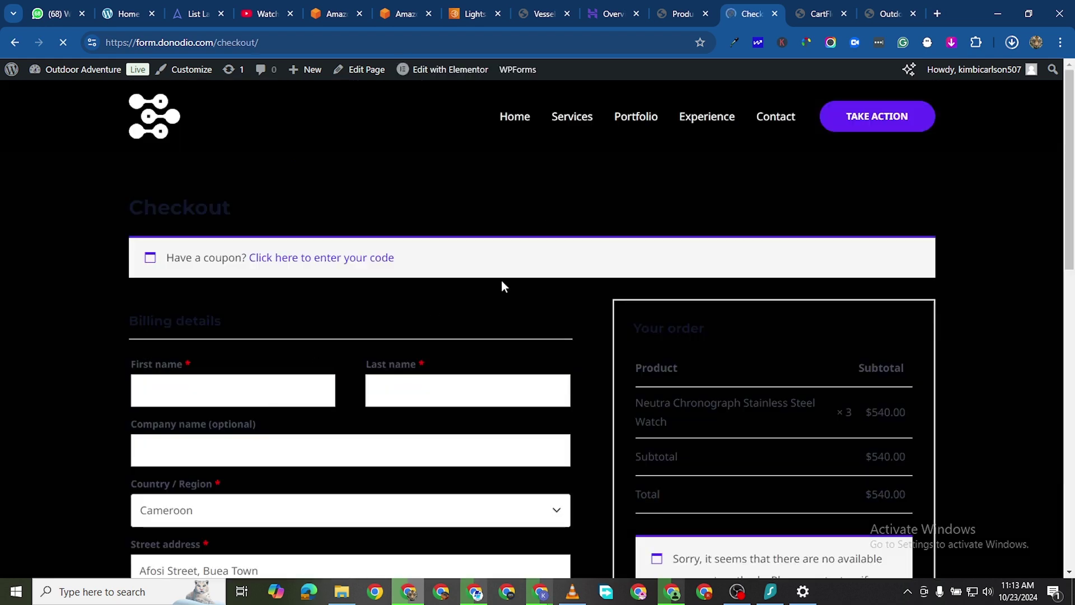
Step: Examine the default checkout page, including the billing fields, order summary, payment area and order notes
{"action": "scroll", "coordinate": [506, 355], "scroll_direction": "down", "scroll_amount": 8}
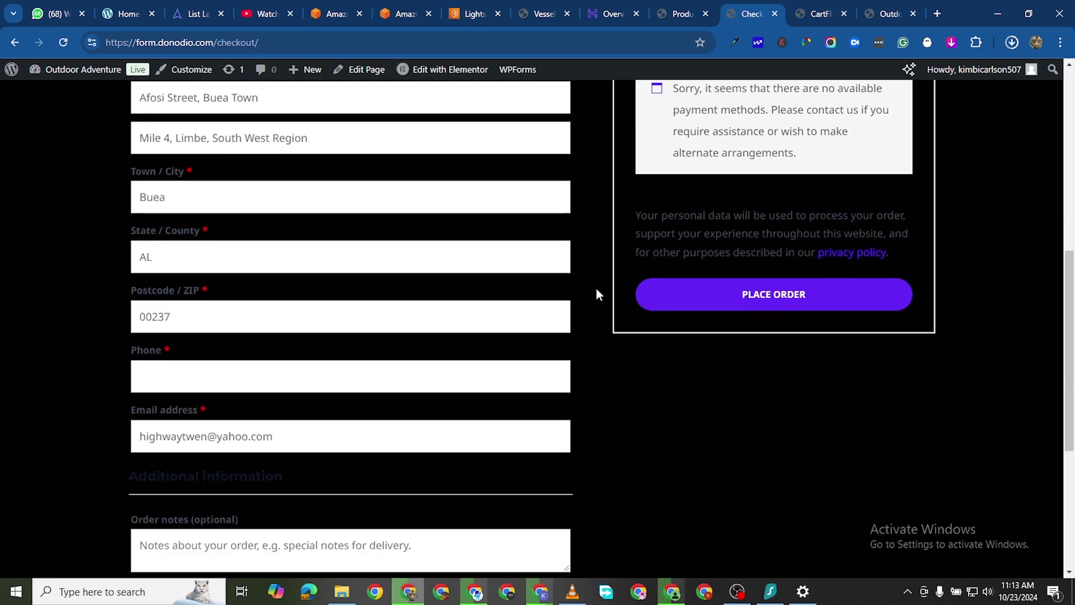
{"action": "scroll", "coordinate": [648, 291], "scroll_direction": "up", "scroll_amount": 1}
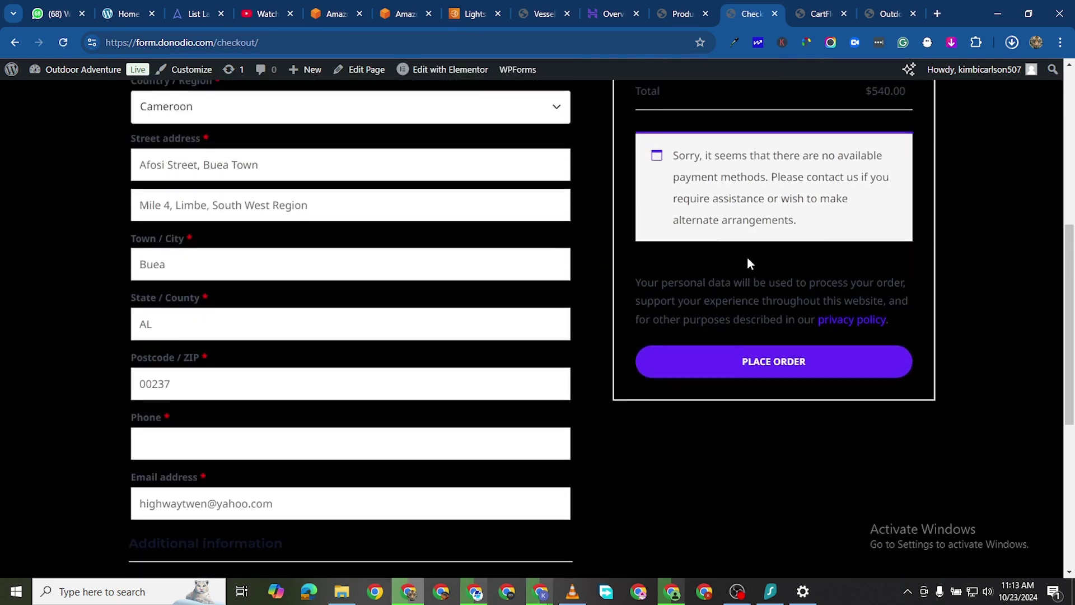
{"action": "scroll", "coordinate": [748, 258], "scroll_direction": "down", "scroll_amount": 6}
{"action": "scroll", "coordinate": [750, 264], "scroll_direction": "up", "scroll_amount": 12}
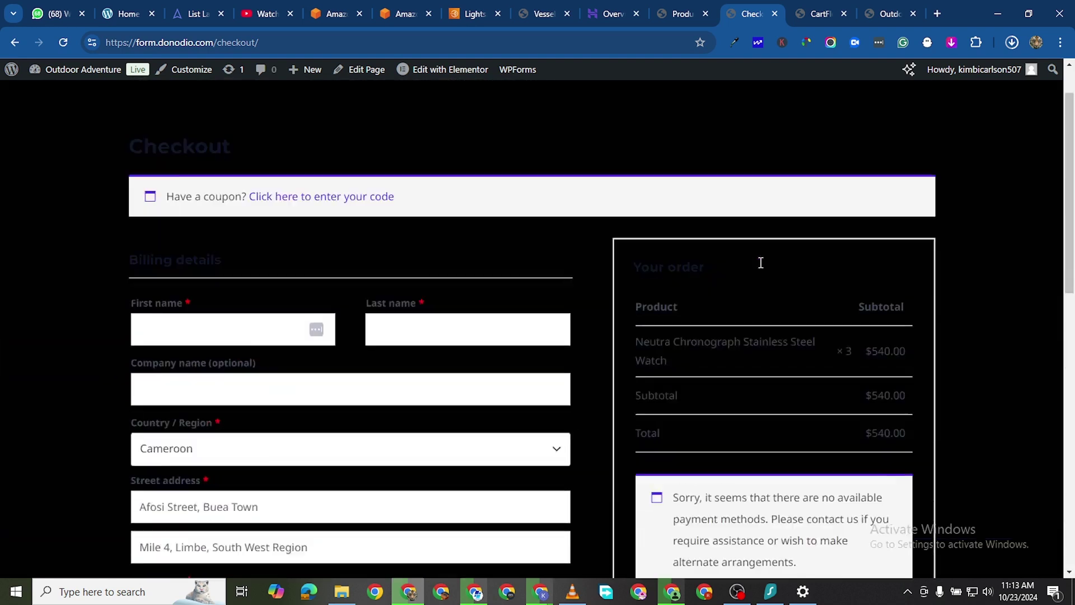
{"action": "scroll", "coordinate": [761, 263], "scroll_direction": "up", "scroll_amount": 1}
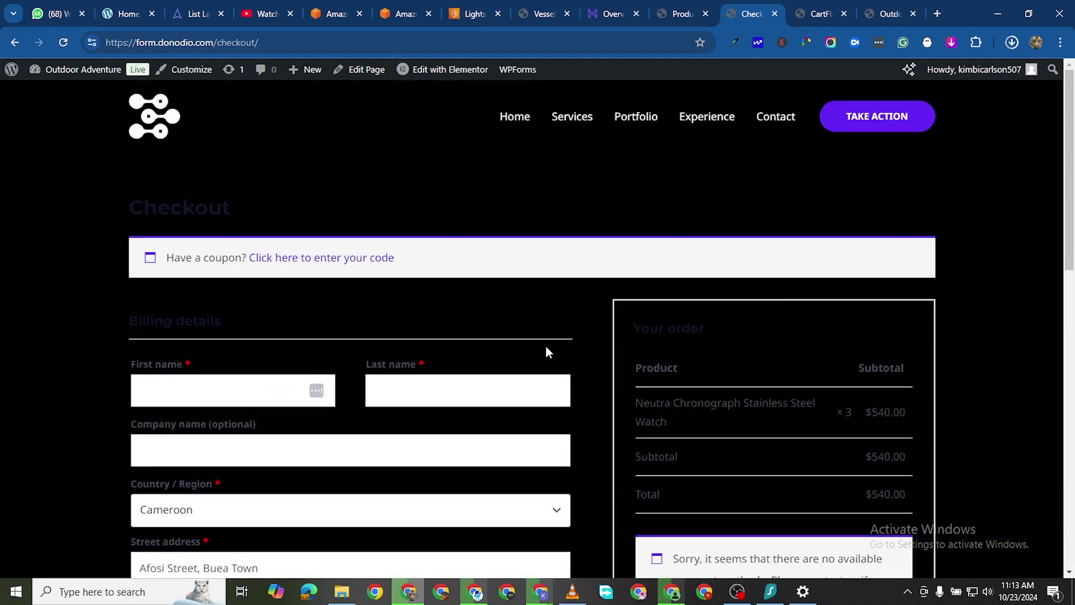
{"action": "scroll", "coordinate": [547, 351], "scroll_direction": "down", "scroll_amount": 11}
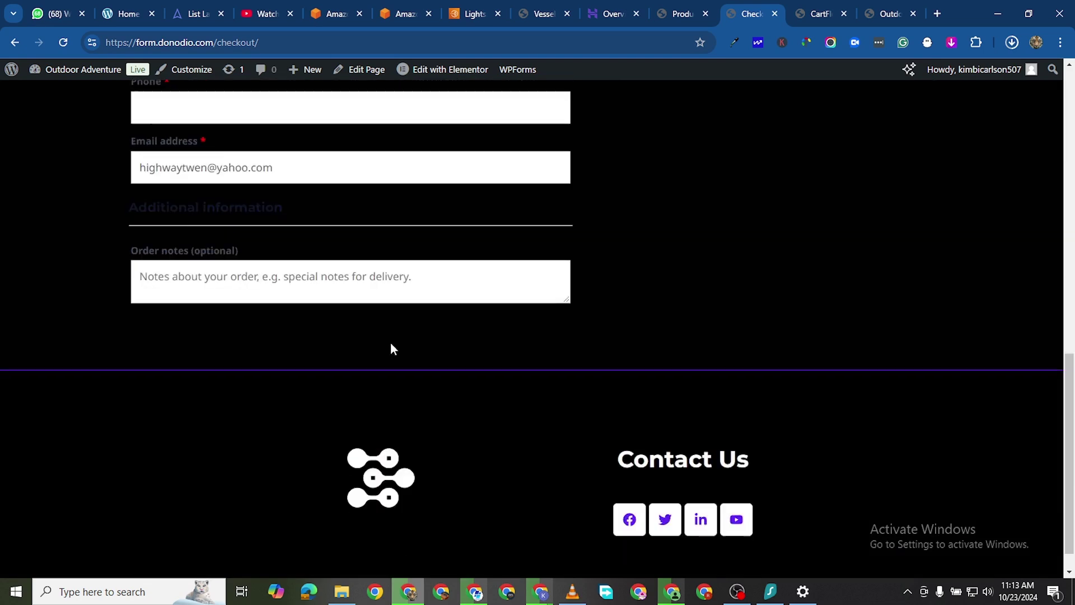
{"action": "scroll", "coordinate": [390, 349], "scroll_direction": "up", "scroll_amount": 4}
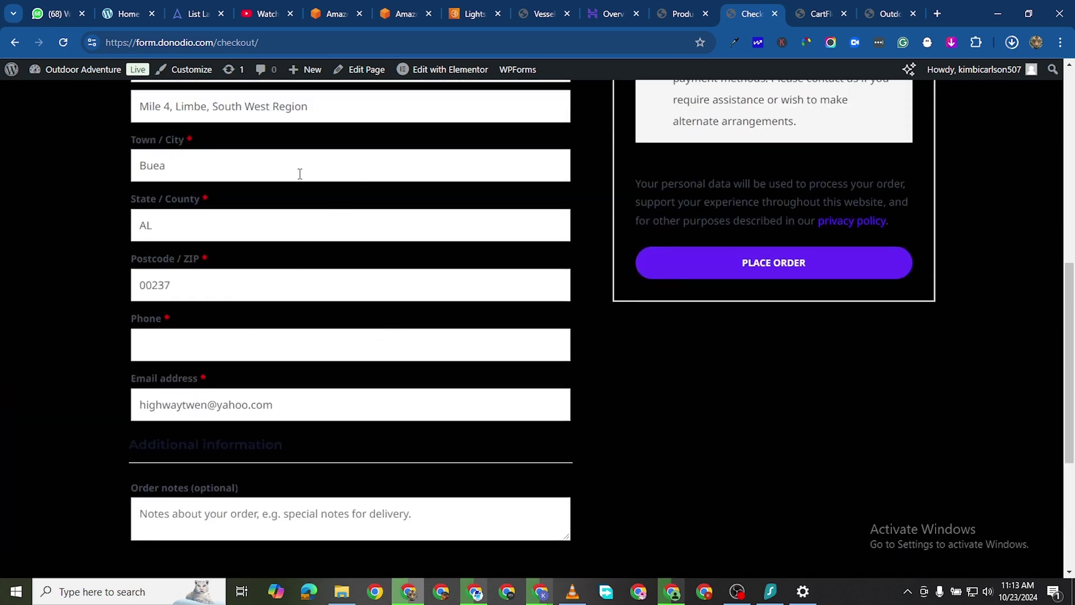
{"action": "scroll", "coordinate": [291, 212], "scroll_direction": "up", "scroll_amount": 6}
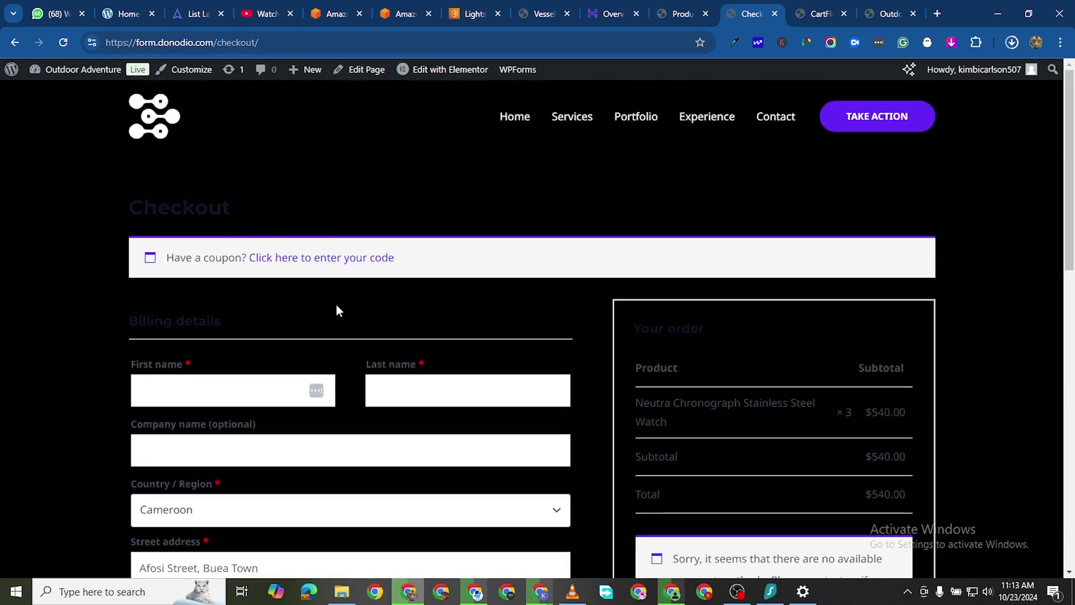
{"action": "scroll", "coordinate": [535, 305], "scroll_direction": "up", "scroll_amount": 2}
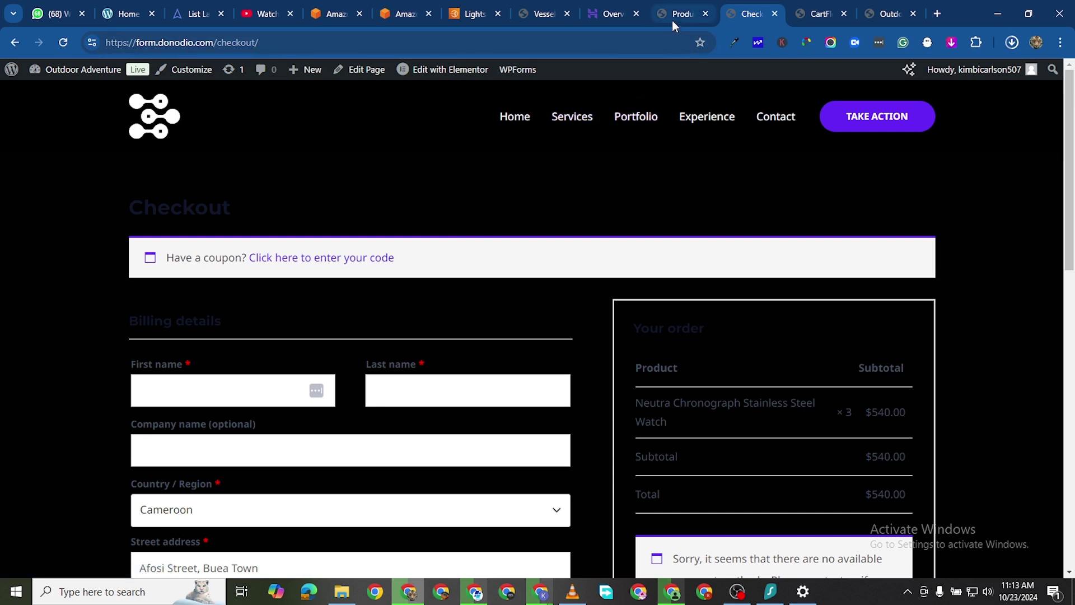
Step: Switch to the WordPress admin and review the list of installed plugins
{"action": "mouse_move", "coordinate": [87, 78]}
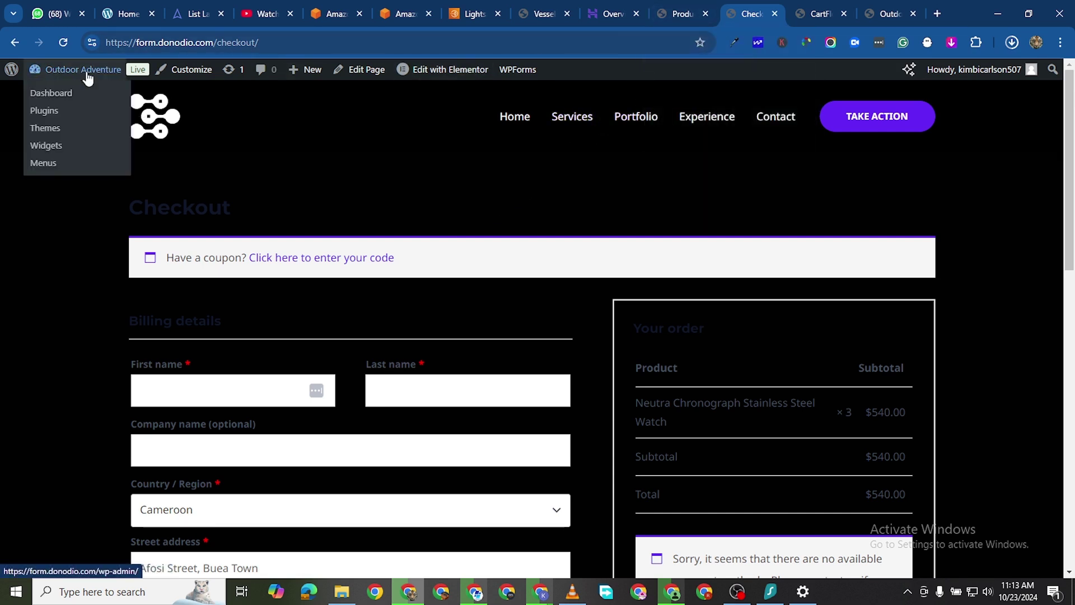
{"action": "left_click", "coordinate": [686, 15]}
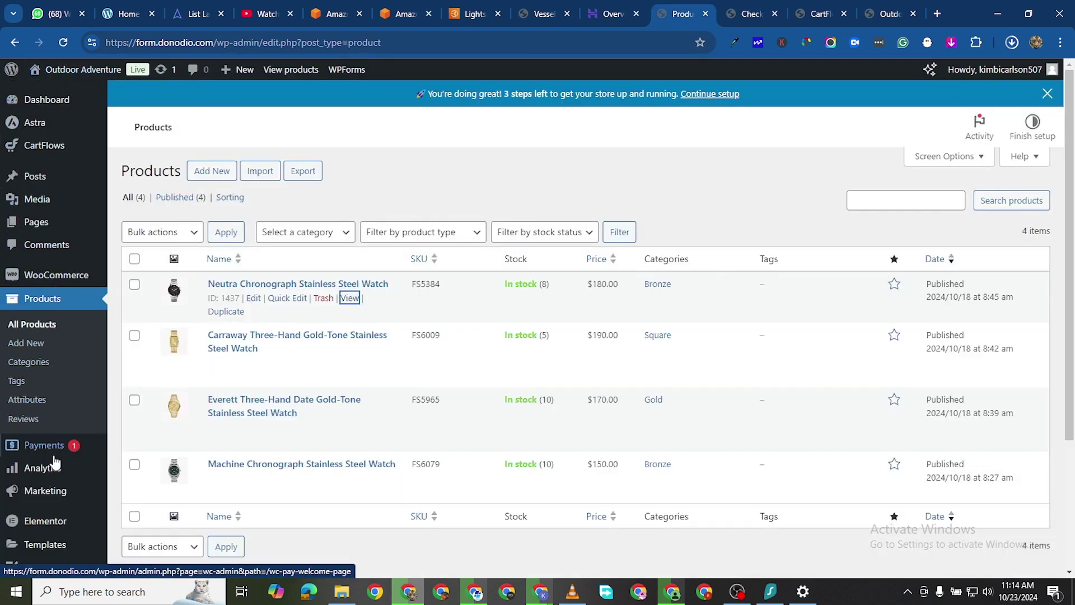
{"action": "scroll", "coordinate": [54, 462], "scroll_direction": "down", "scroll_amount": 3}
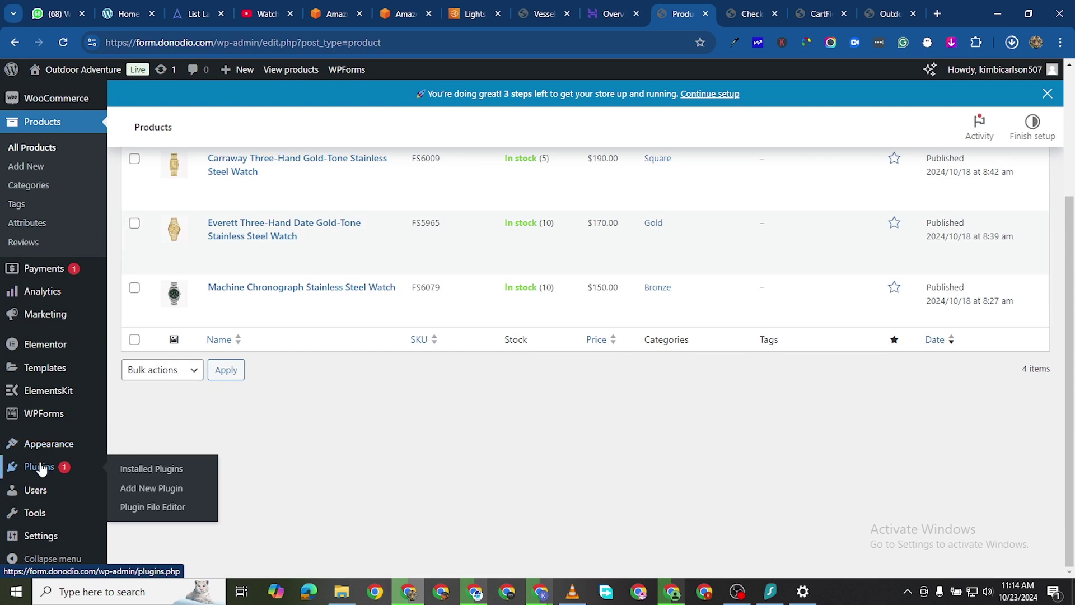
{"action": "left_click", "coordinate": [40, 470]}
{"action": "scroll", "coordinate": [203, 421], "scroll_direction": "down", "scroll_amount": 2}
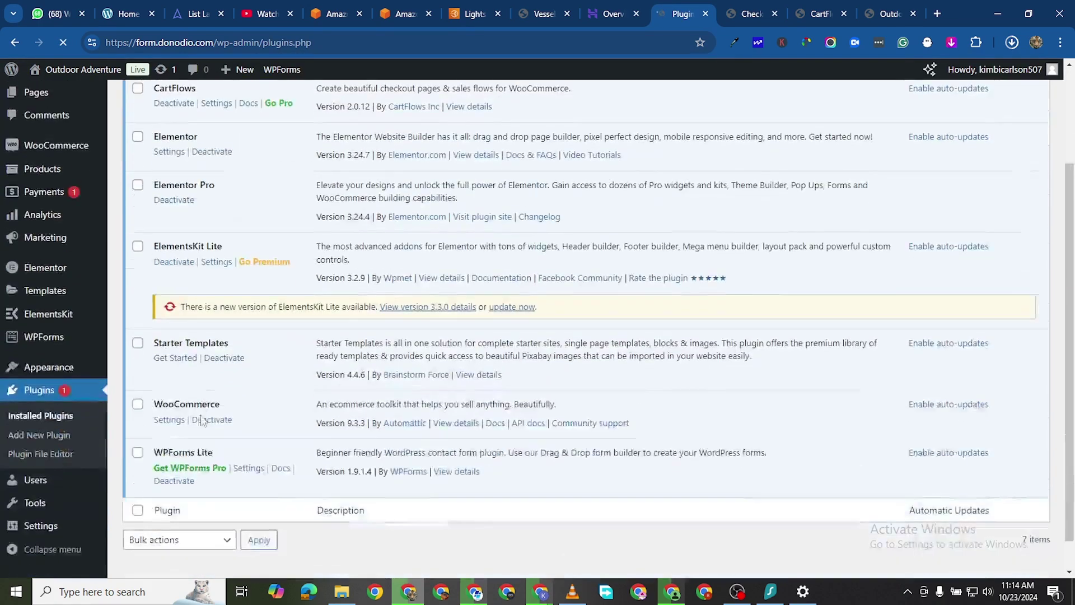
{"action": "scroll", "coordinate": [197, 421], "scroll_direction": "up", "scroll_amount": 3}
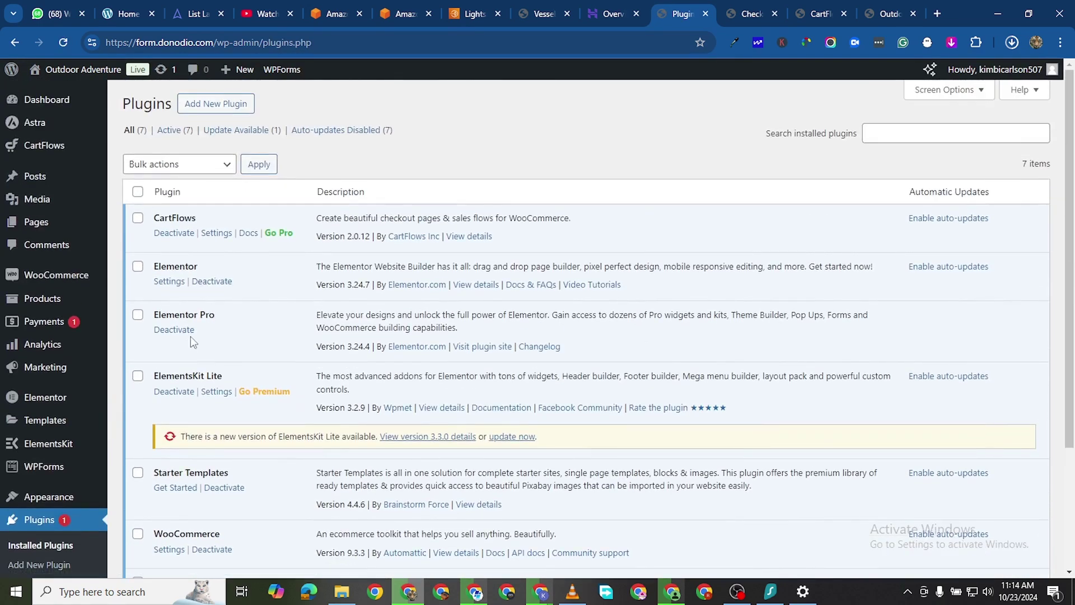
Step: Search the plugins available to add for "CARTFLOWS"
{"action": "left_click", "coordinate": [213, 104]}
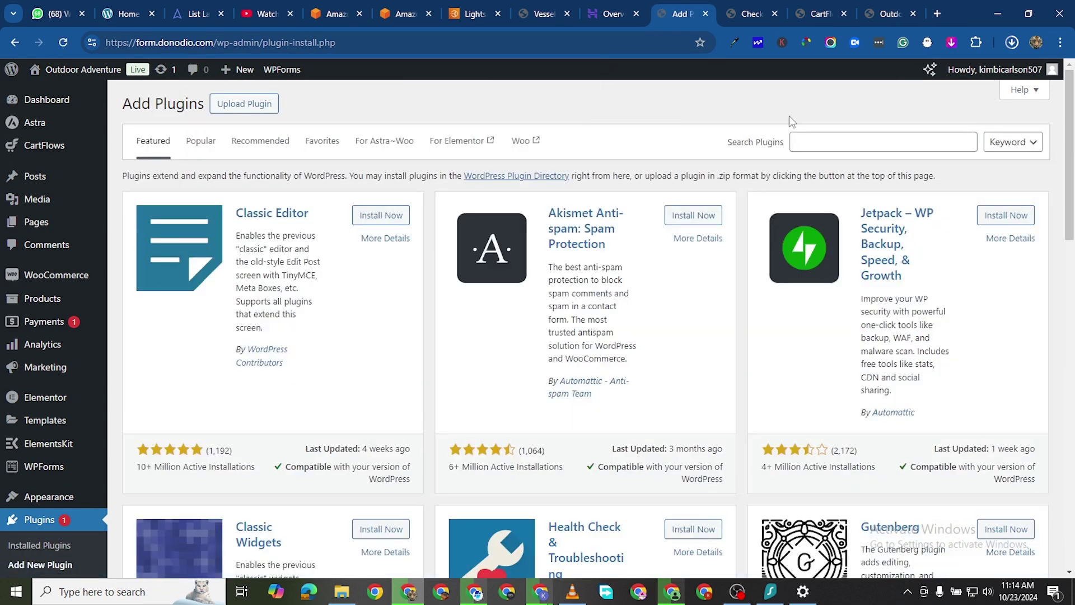
{"action": "left_click", "coordinate": [861, 141]}
{"action": "type", "text": "CART"}
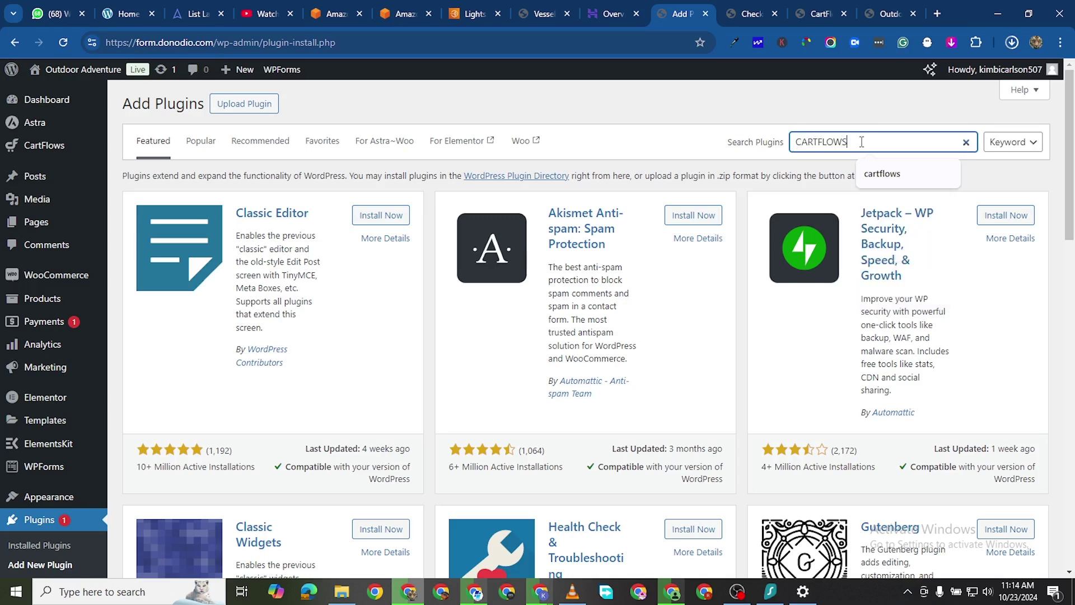
{"action": "type", "text": "FLOWS"}
{"action": "key", "text": "Return"}
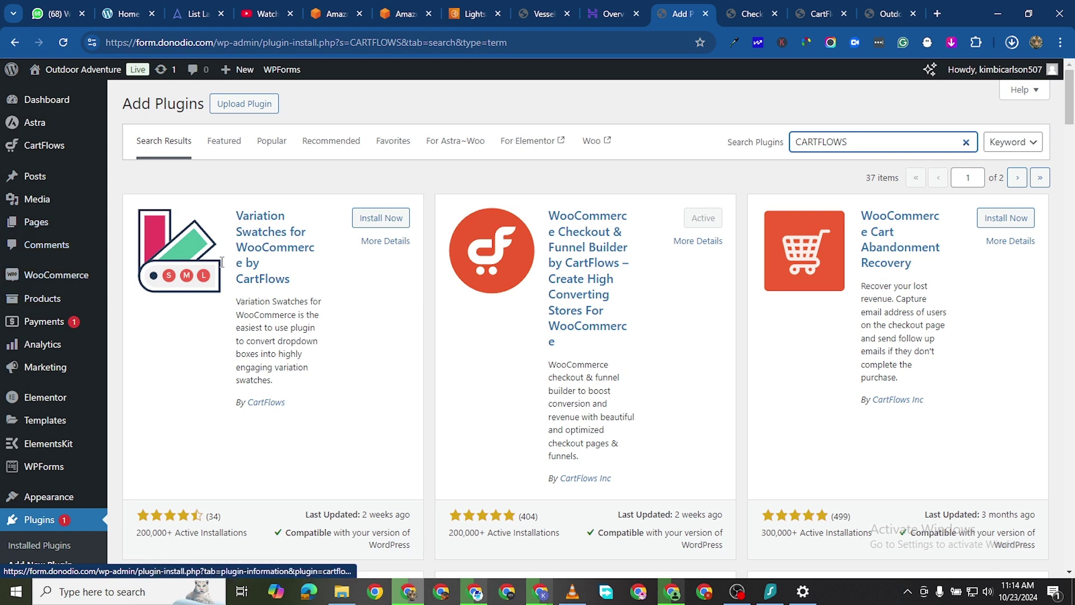
Step: Open the CartFlows dashboard and look over its overview, recent orders and quick actions
{"action": "mouse_move", "coordinate": [55, 145]}
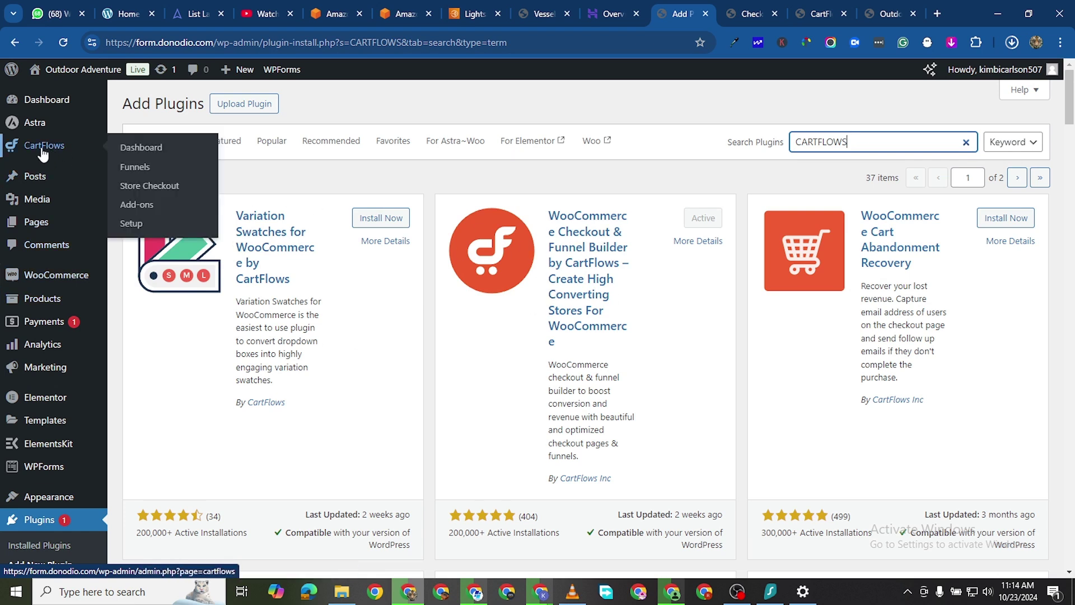
{"action": "left_click", "coordinate": [124, 149]}
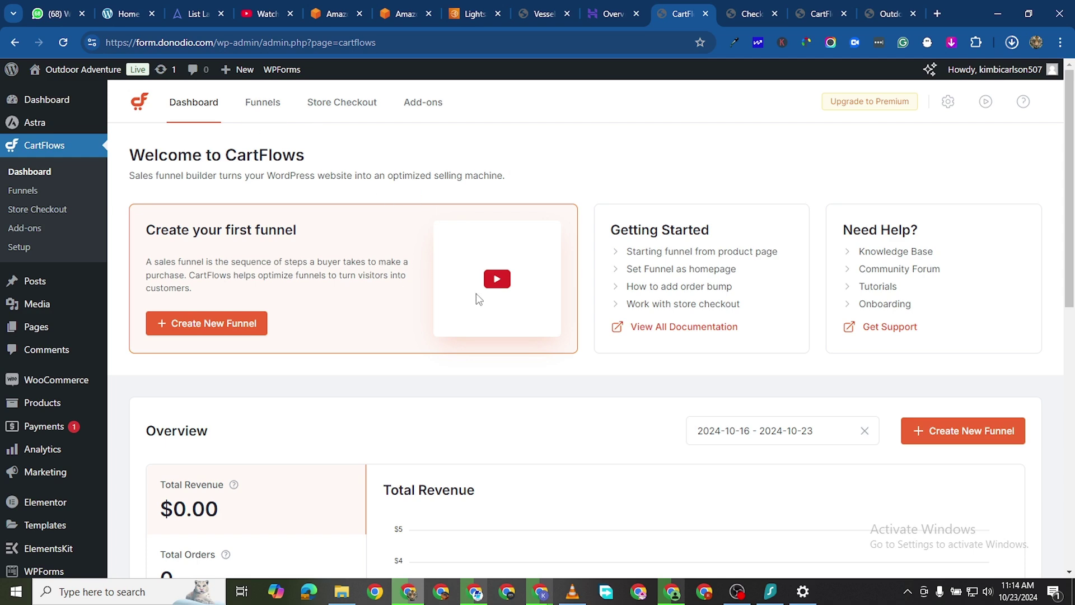
{"action": "scroll", "coordinate": [667, 345], "scroll_direction": "down", "scroll_amount": 10}
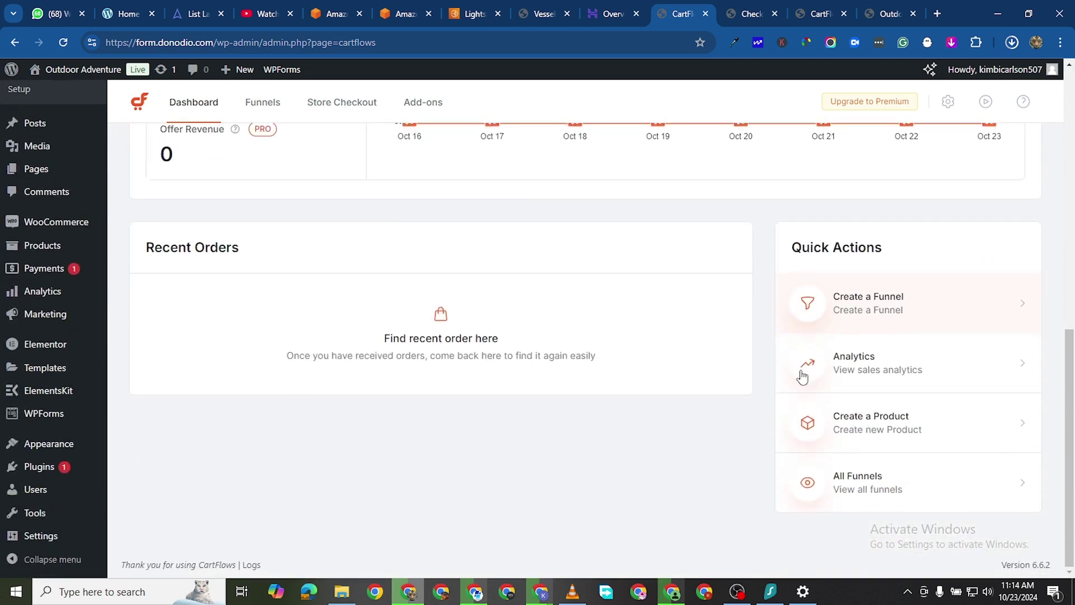
{"action": "scroll", "coordinate": [670, 317], "scroll_direction": "up", "scroll_amount": 9}
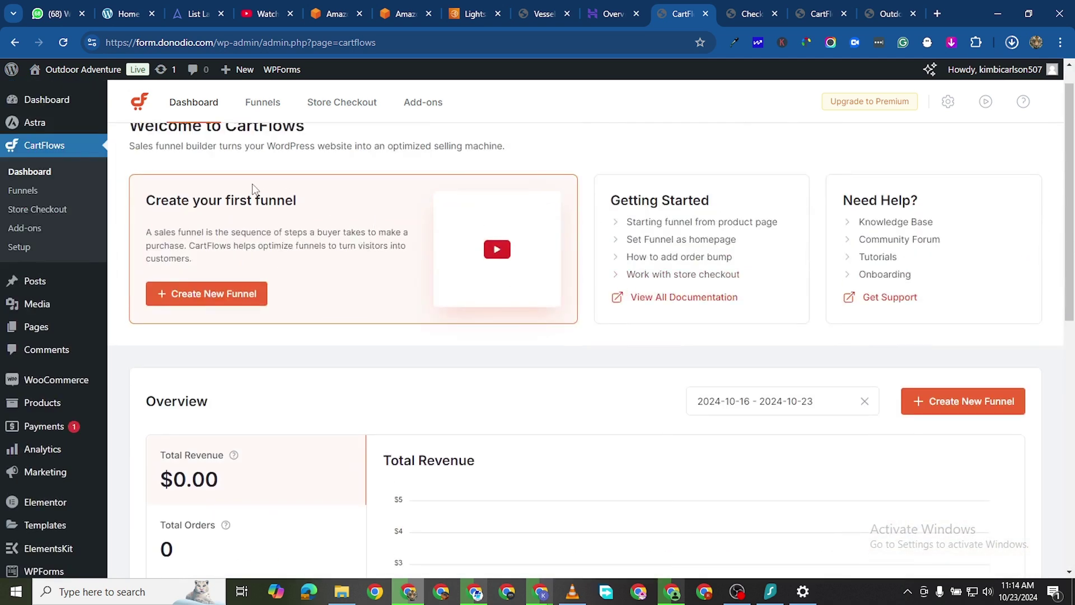
{"action": "scroll", "coordinate": [316, 232], "scroll_direction": "up", "scroll_amount": 1}
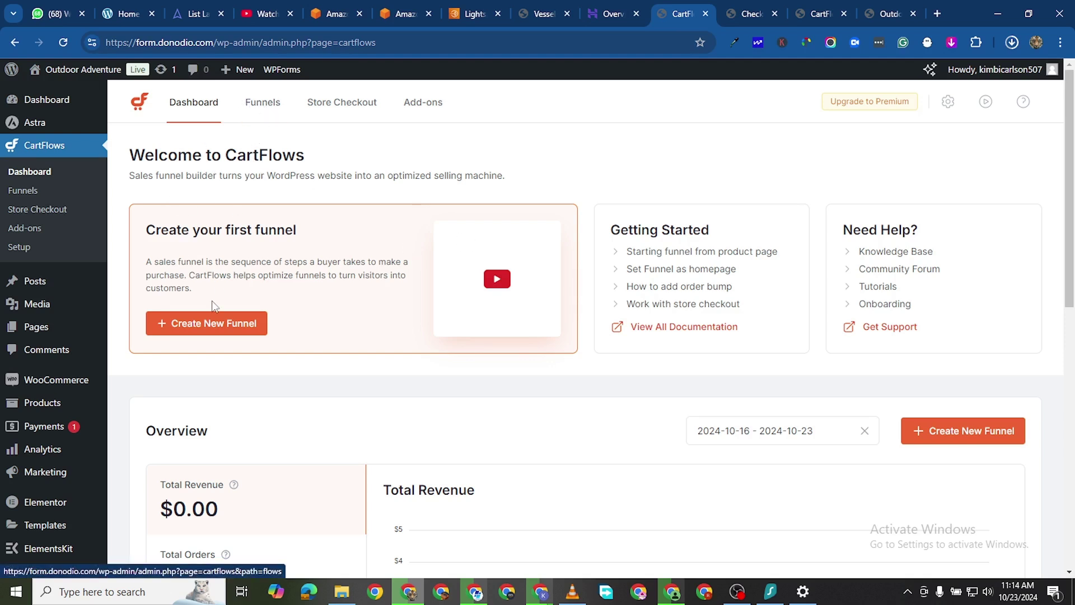
Step: Open the template library for a new funnel, check the start-from-scratch option and browse the funnel templates
{"action": "left_click", "coordinate": [218, 325]}
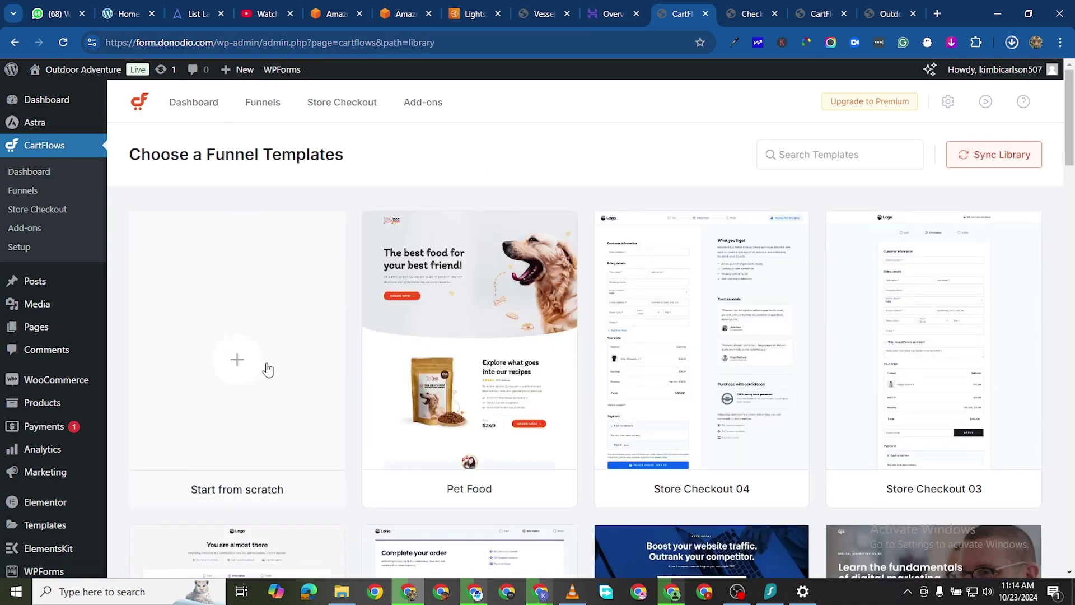
{"action": "left_click", "coordinate": [235, 360]}
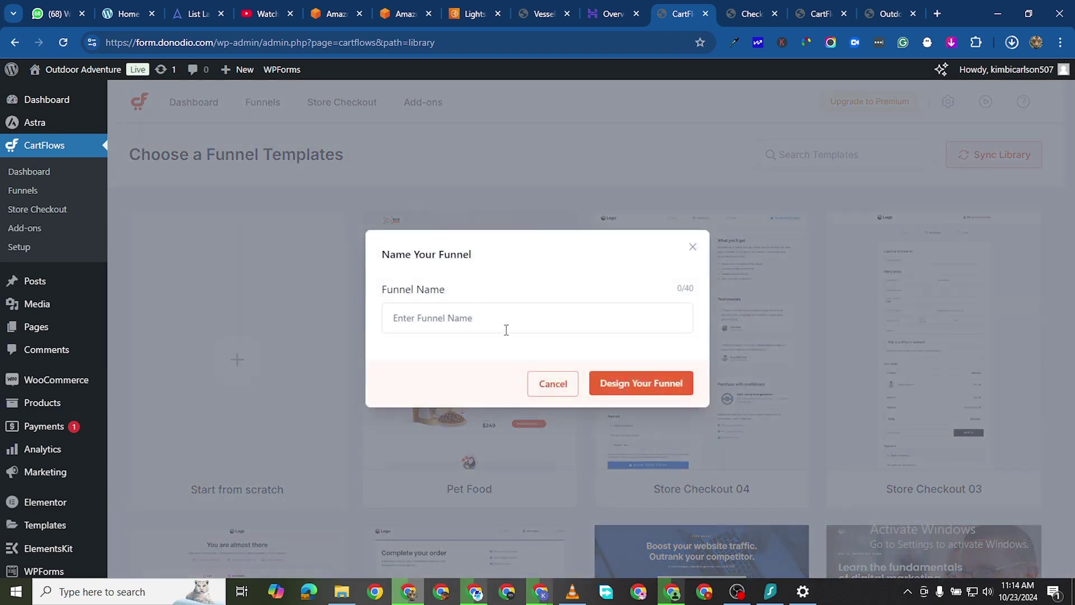
{"action": "left_click", "coordinate": [694, 247]}
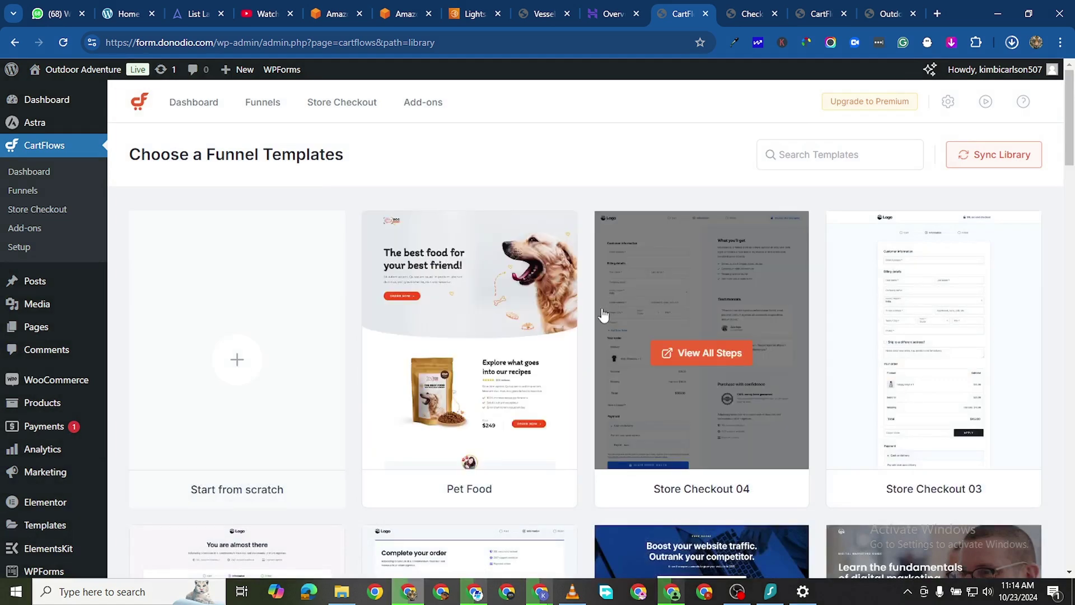
{"action": "scroll", "coordinate": [547, 339], "scroll_direction": "down", "scroll_amount": 4}
{"action": "scroll", "coordinate": [370, 314], "scroll_direction": "down", "scroll_amount": 3}
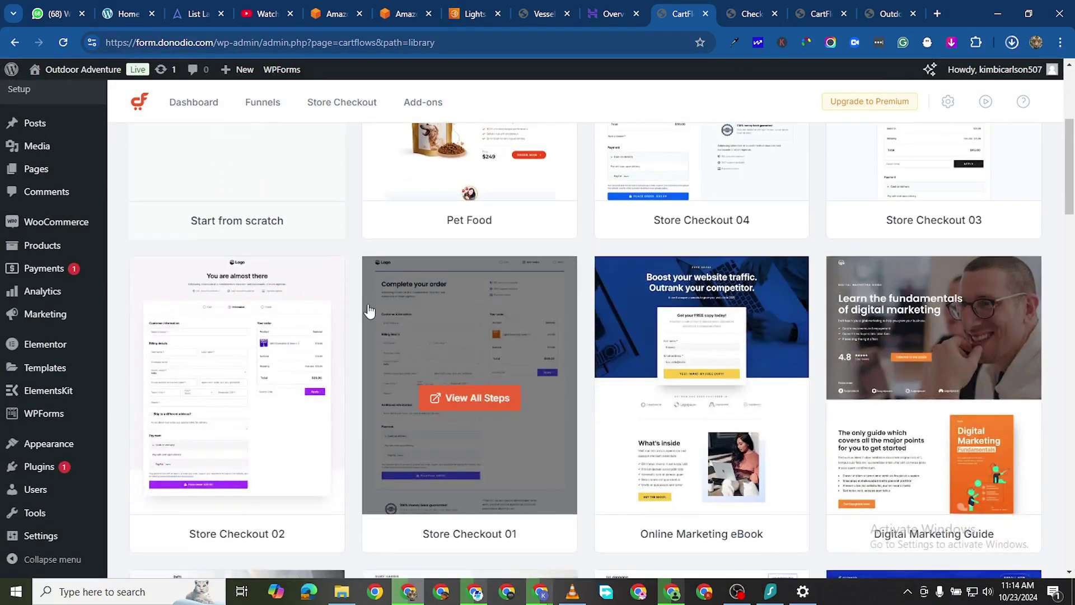
{"action": "scroll", "coordinate": [367, 303], "scroll_direction": "down", "scroll_amount": 3}
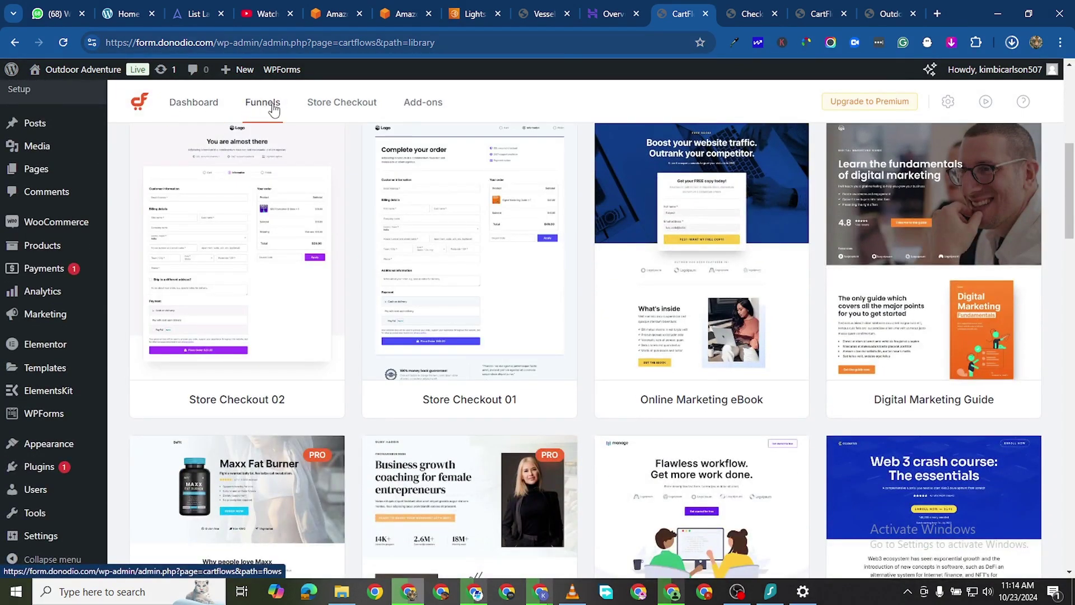
Step: Start creating a global store checkout and browse the library of store checkout templates
{"action": "left_click", "coordinate": [338, 105]}
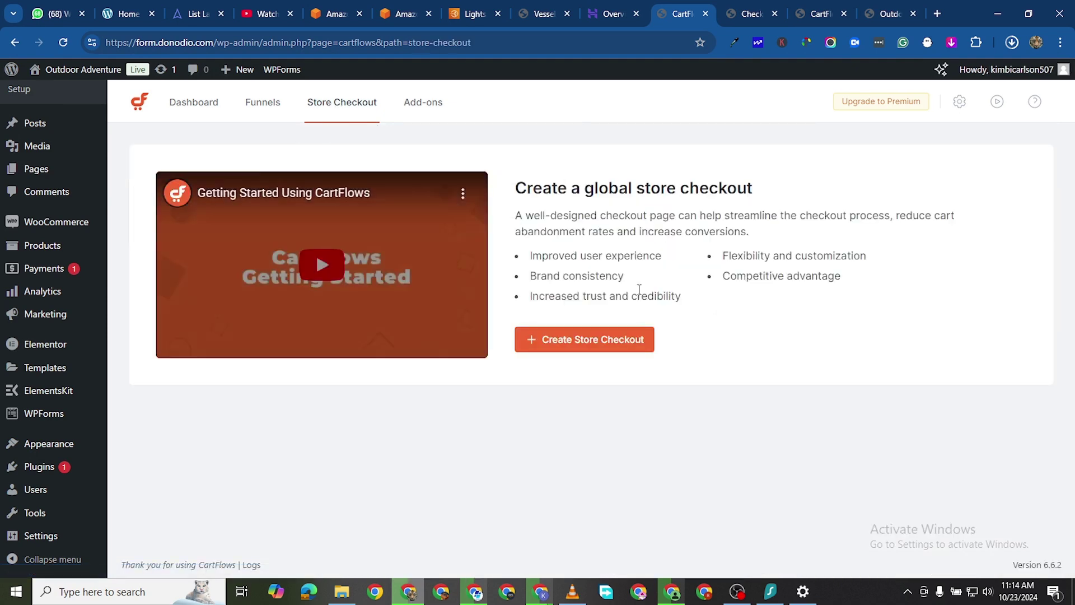
{"action": "left_click", "coordinate": [588, 341]}
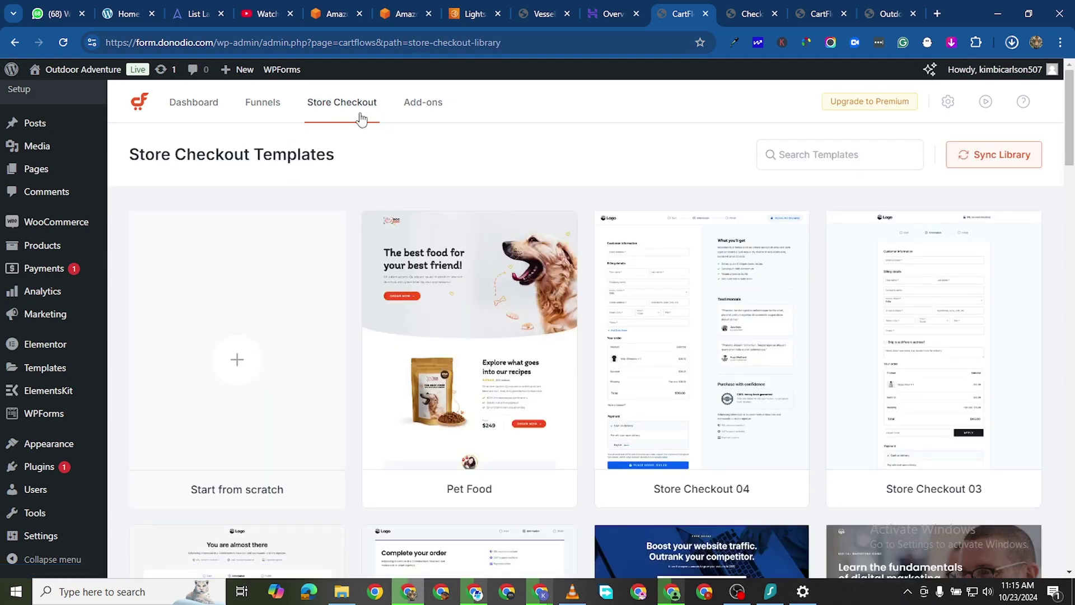
{"action": "scroll", "coordinate": [394, 432], "scroll_direction": "down", "scroll_amount": 8}
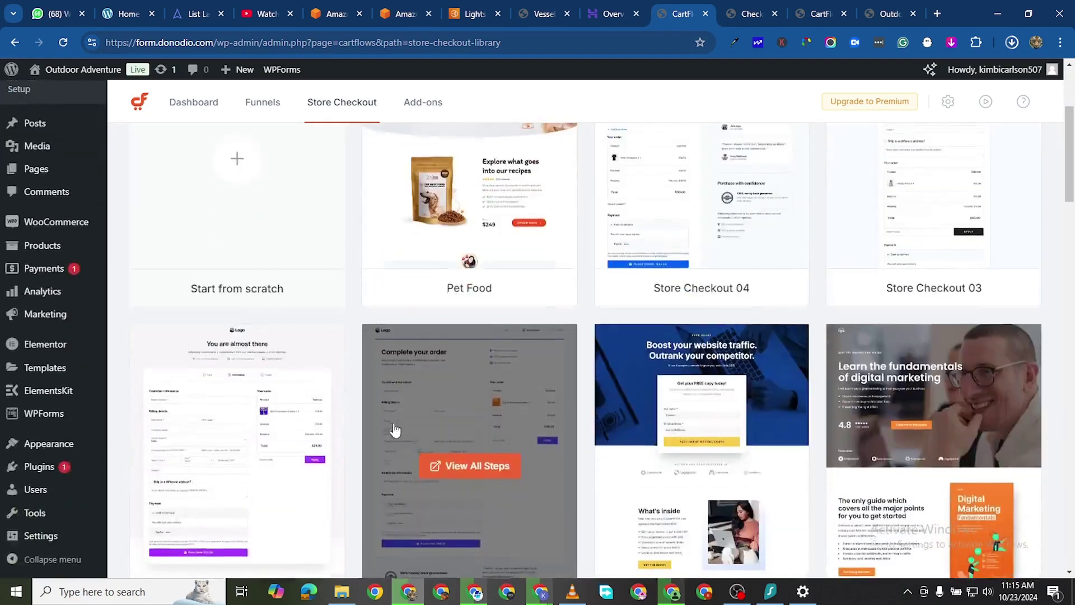
{"action": "scroll", "coordinate": [246, 407], "scroll_direction": "down", "scroll_amount": 8}
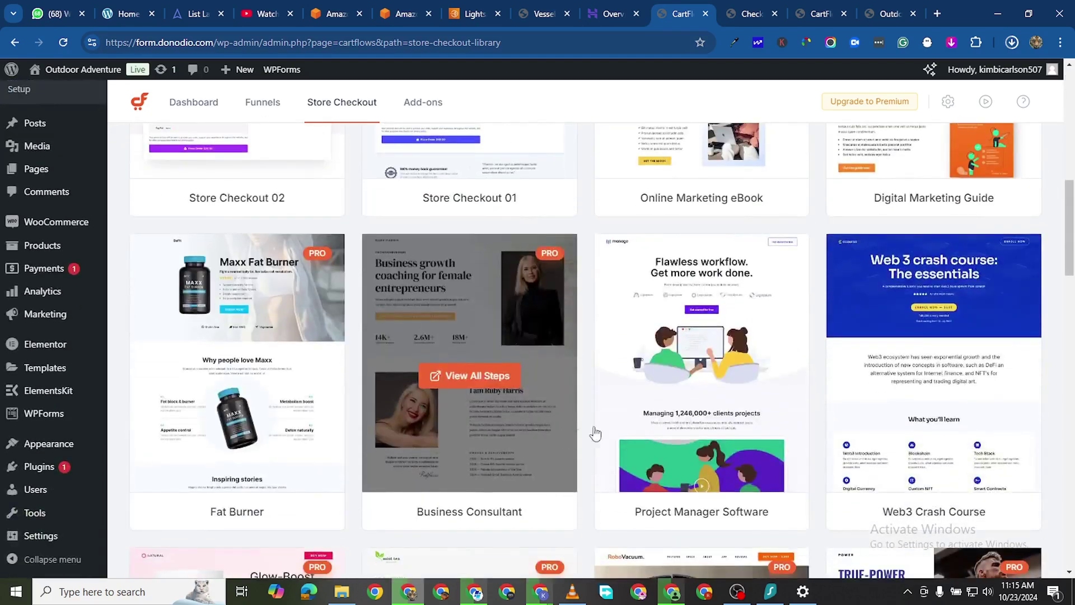
{"action": "scroll", "coordinate": [520, 398], "scroll_direction": "down", "scroll_amount": 7}
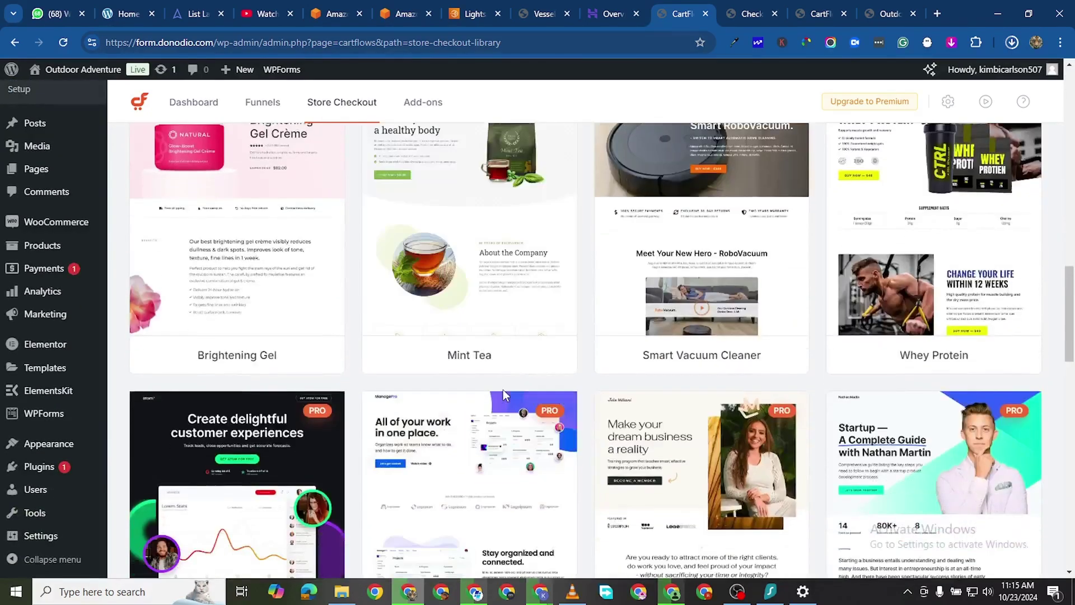
{"action": "scroll", "coordinate": [739, 372], "scroll_direction": "down", "scroll_amount": 14}
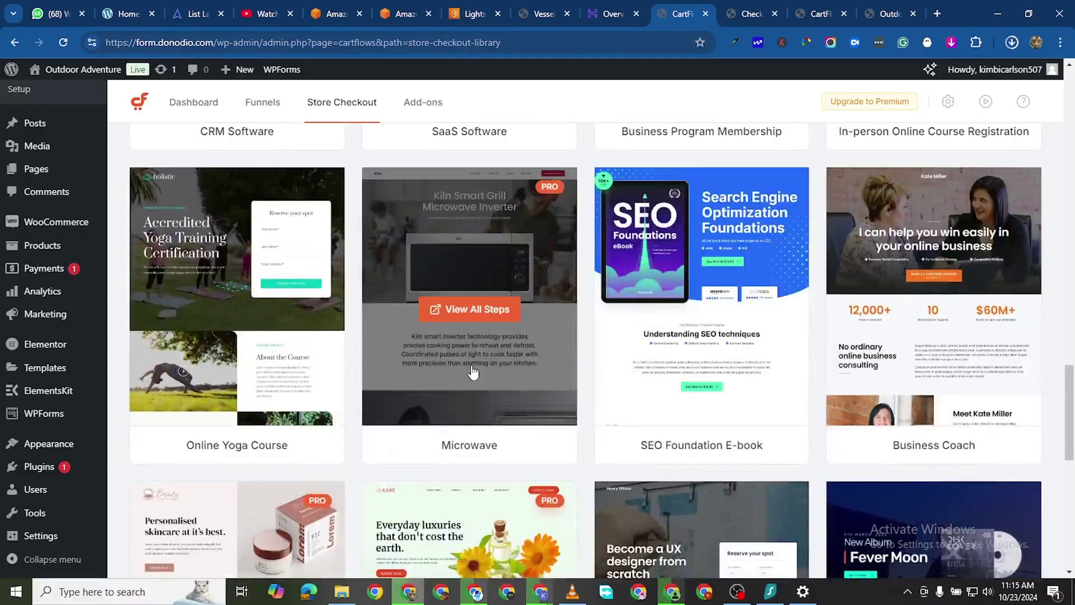
{"action": "scroll", "coordinate": [701, 336], "scroll_direction": "up", "scroll_amount": 2}
{"action": "scroll", "coordinate": [616, 369], "scroll_direction": "down", "scroll_amount": 4}
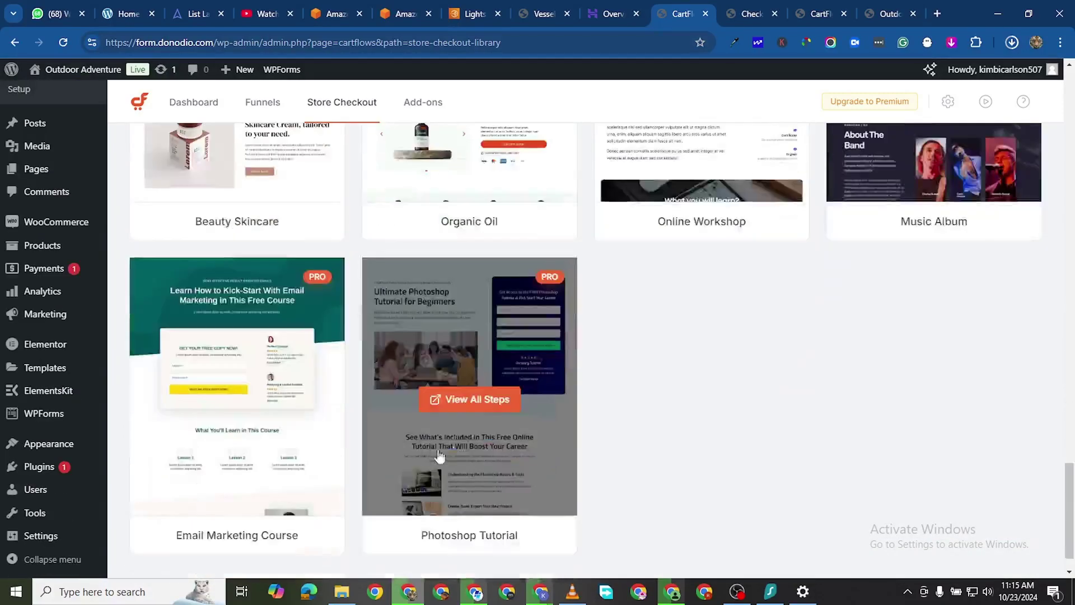
{"action": "scroll", "coordinate": [326, 360], "scroll_direction": "up", "scroll_amount": 15}
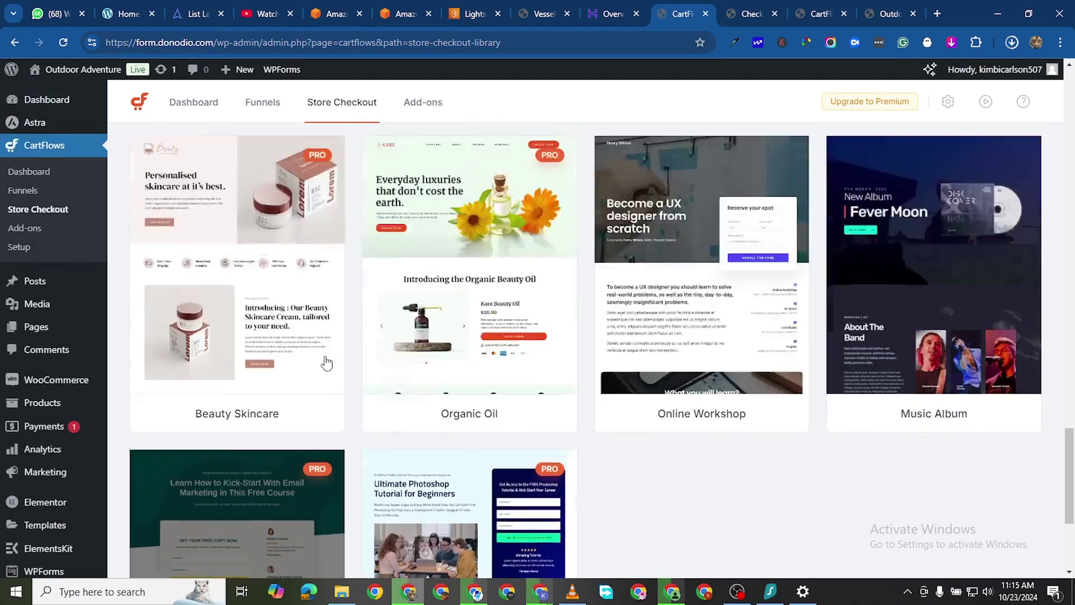
{"action": "scroll", "coordinate": [369, 390], "scroll_direction": "up", "scroll_amount": 17}
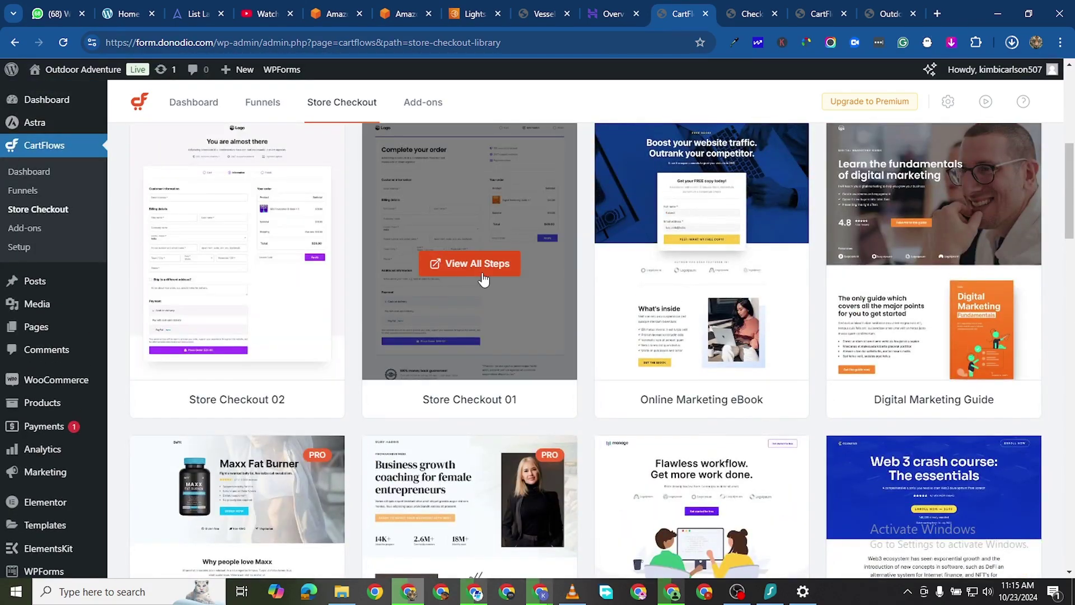
{"action": "scroll", "coordinate": [487, 313], "scroll_direction": "up", "scroll_amount": 6}
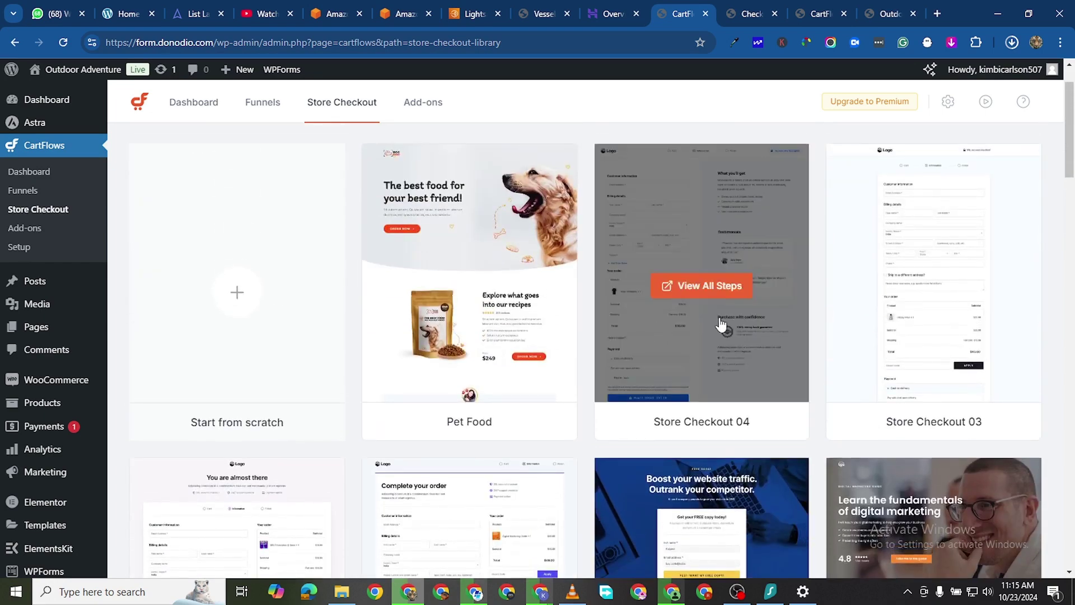
{"action": "scroll", "coordinate": [931, 243], "scroll_direction": "up", "scroll_amount": 1}
{"action": "scroll", "coordinate": [923, 280], "scroll_direction": "up", "scroll_amount": 1}
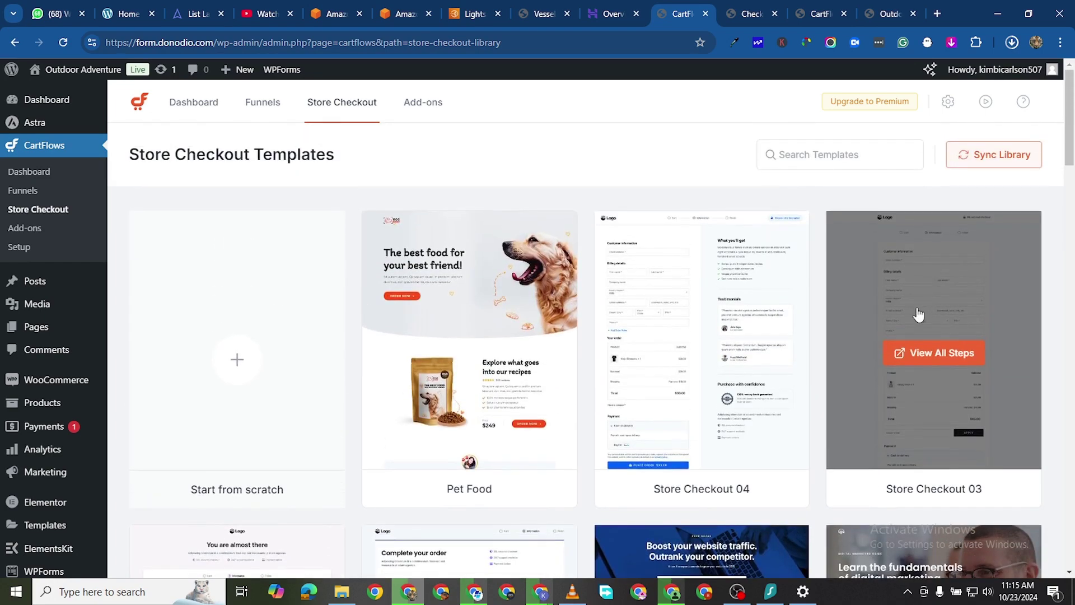
Step: Open the Store Checkout 02 template and examine the previews of its checkout and thank you pages
{"action": "scroll", "coordinate": [493, 398], "scroll_direction": "down", "scroll_amount": 5}
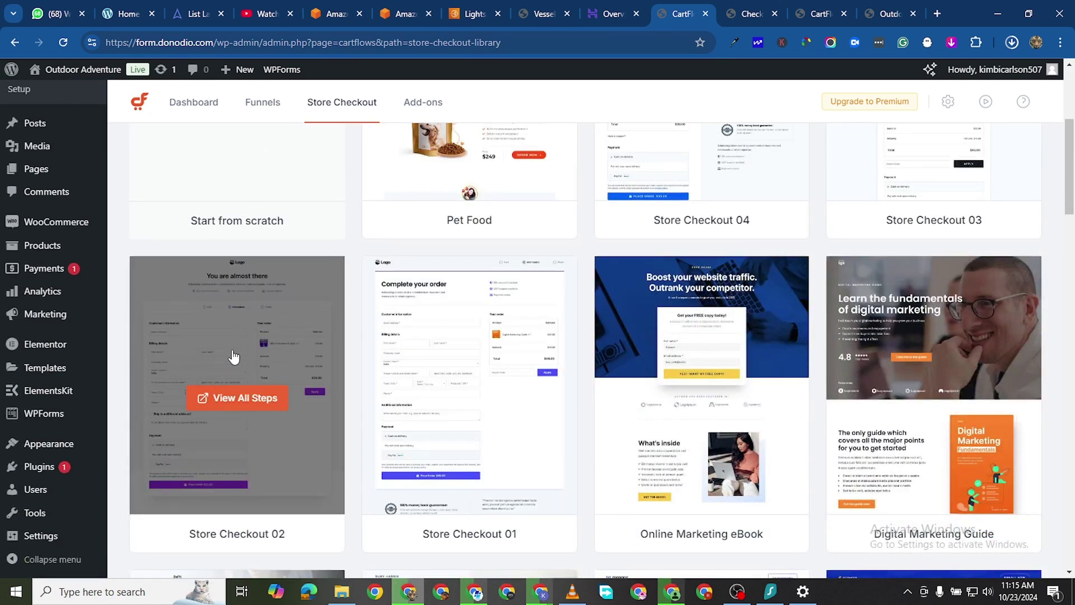
{"action": "left_click", "coordinate": [239, 399]}
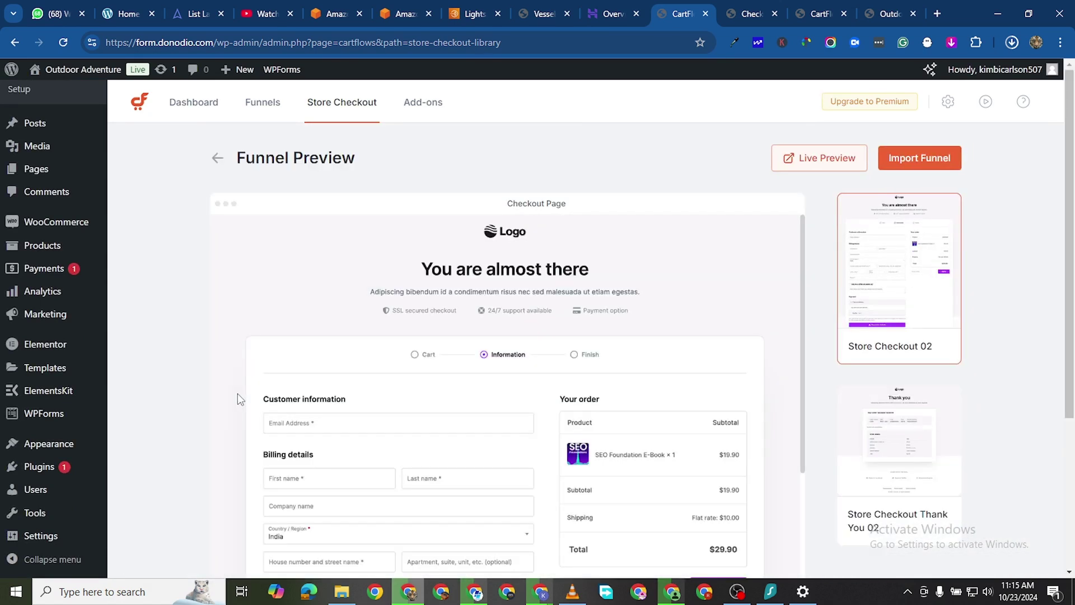
{"action": "scroll", "coordinate": [748, 278], "scroll_direction": "down", "scroll_amount": 6}
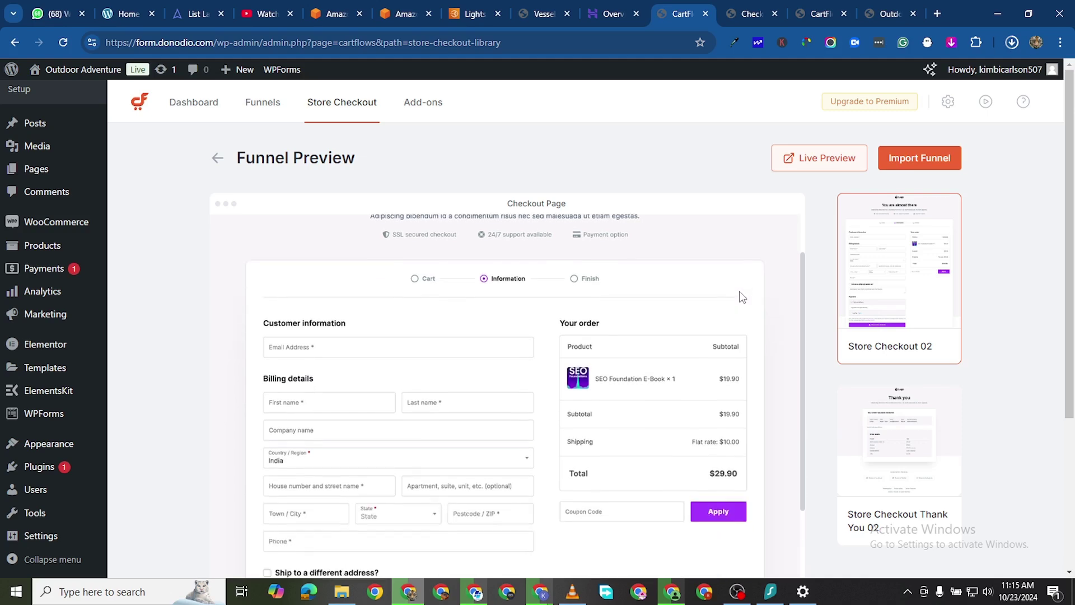
{"action": "scroll", "coordinate": [745, 308], "scroll_direction": "down", "scroll_amount": 2}
{"action": "scroll", "coordinate": [684, 278], "scroll_direction": "up", "scroll_amount": 5}
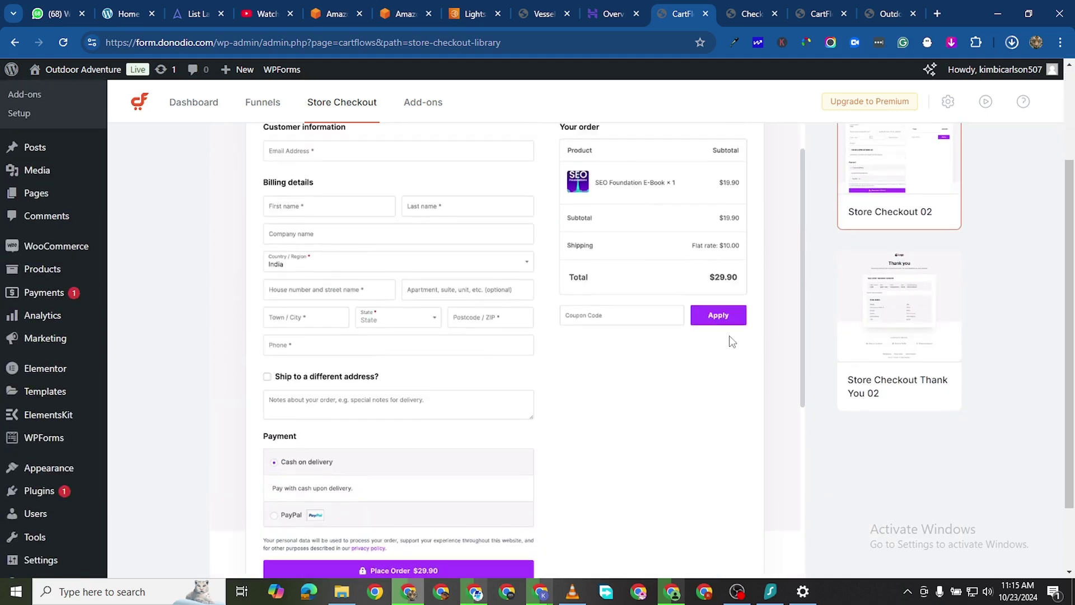
{"action": "left_click", "coordinate": [932, 336]}
{"action": "scroll", "coordinate": [871, 459], "scroll_direction": "down", "scroll_amount": 3}
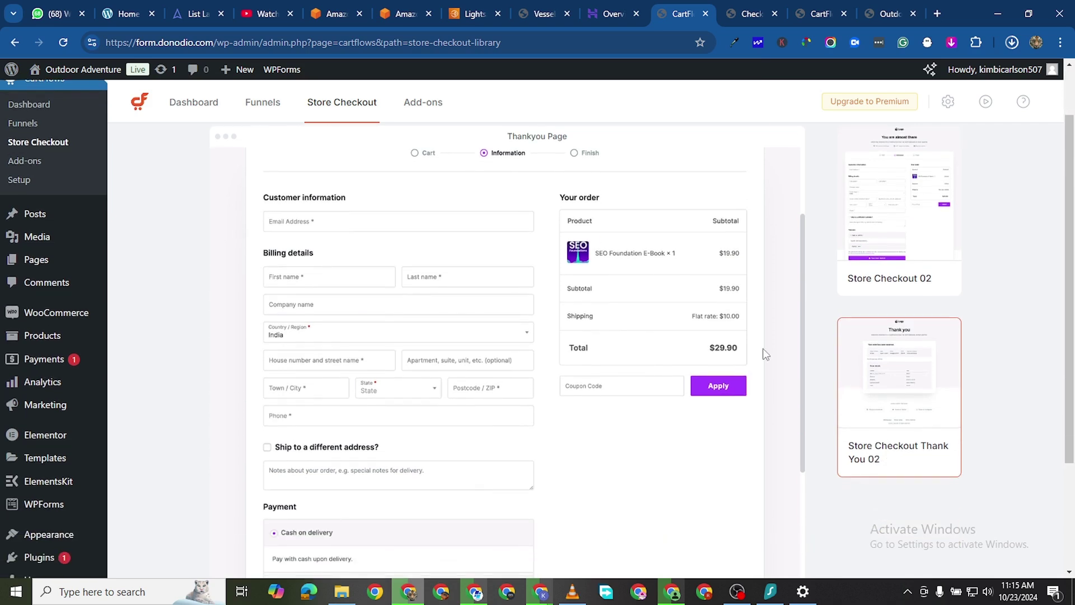
{"action": "scroll", "coordinate": [583, 417], "scroll_direction": "down", "scroll_amount": 4}
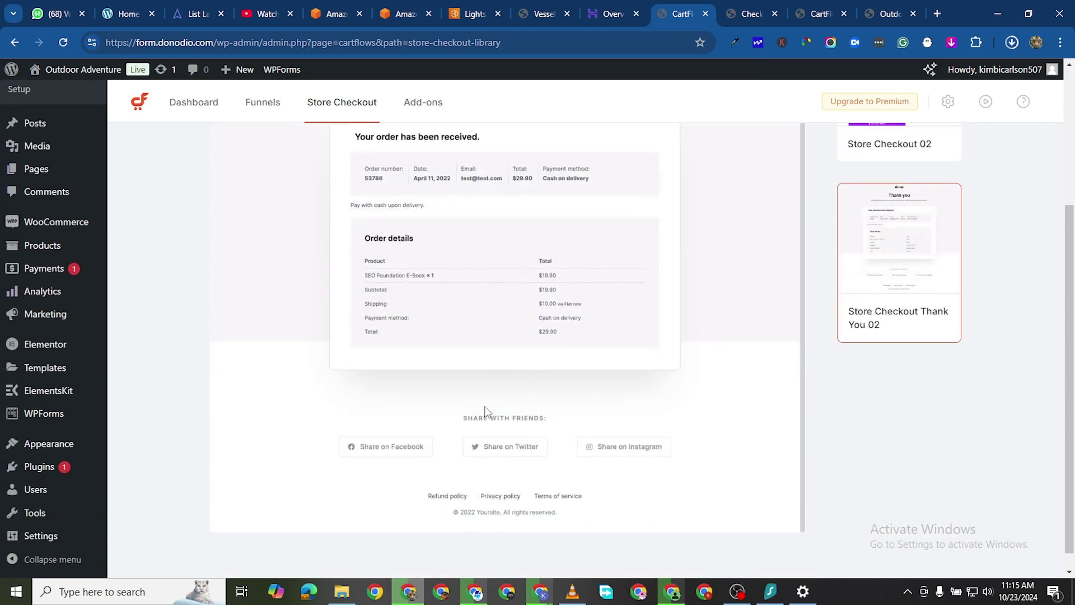
{"action": "scroll", "coordinate": [485, 409], "scroll_direction": "down", "scroll_amount": 1}
{"action": "scroll", "coordinate": [582, 339], "scroll_direction": "up", "scroll_amount": 4}
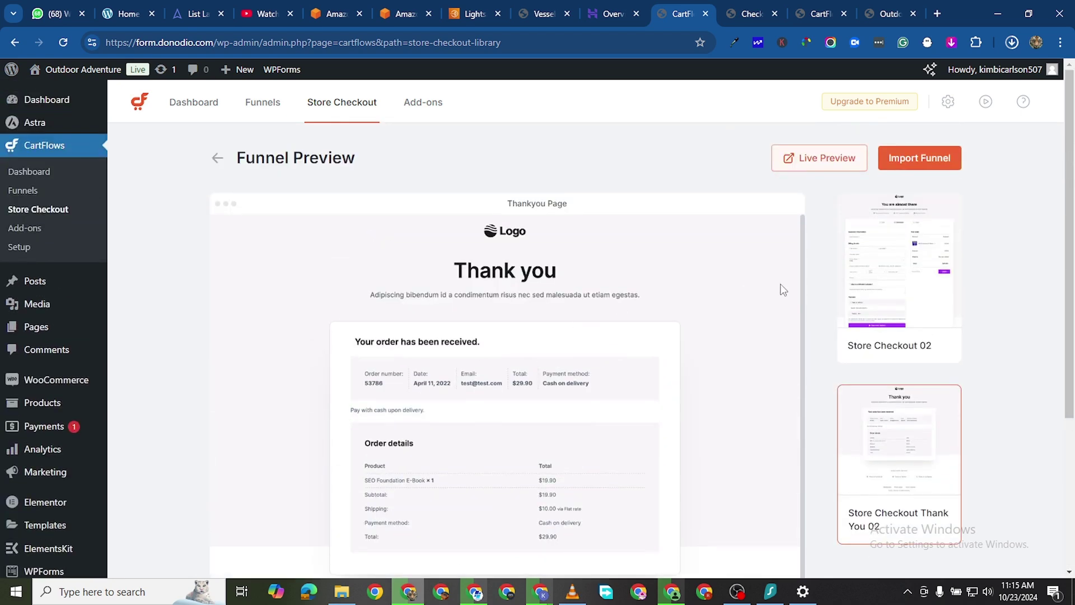
Step: Return to the Store Checkout 02 checkout page preview and import the complete funnel
{"action": "left_click", "coordinate": [896, 295]}
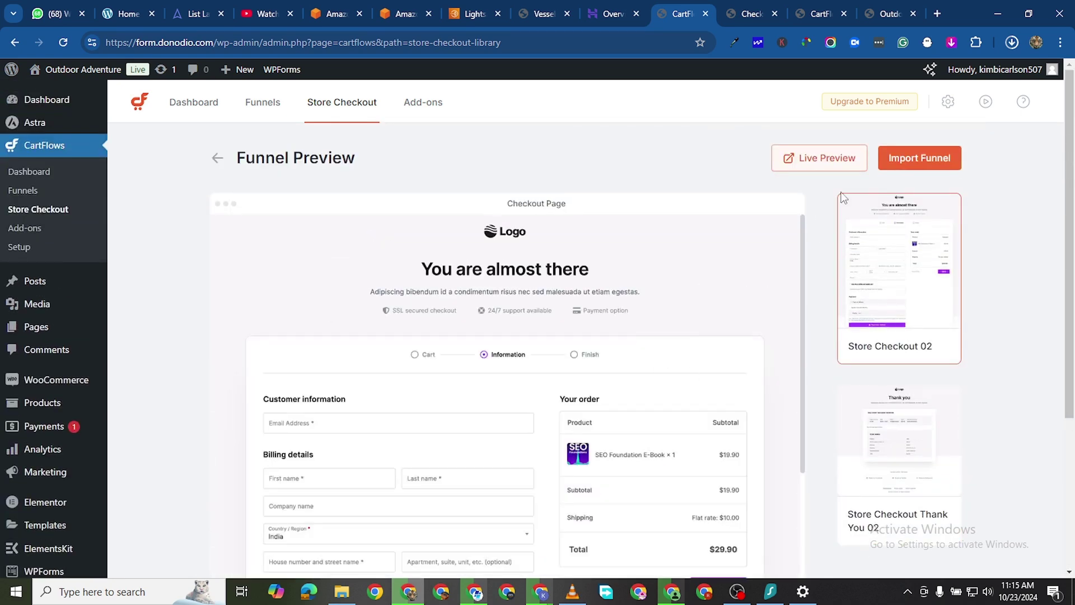
{"action": "left_click", "coordinate": [898, 159]}
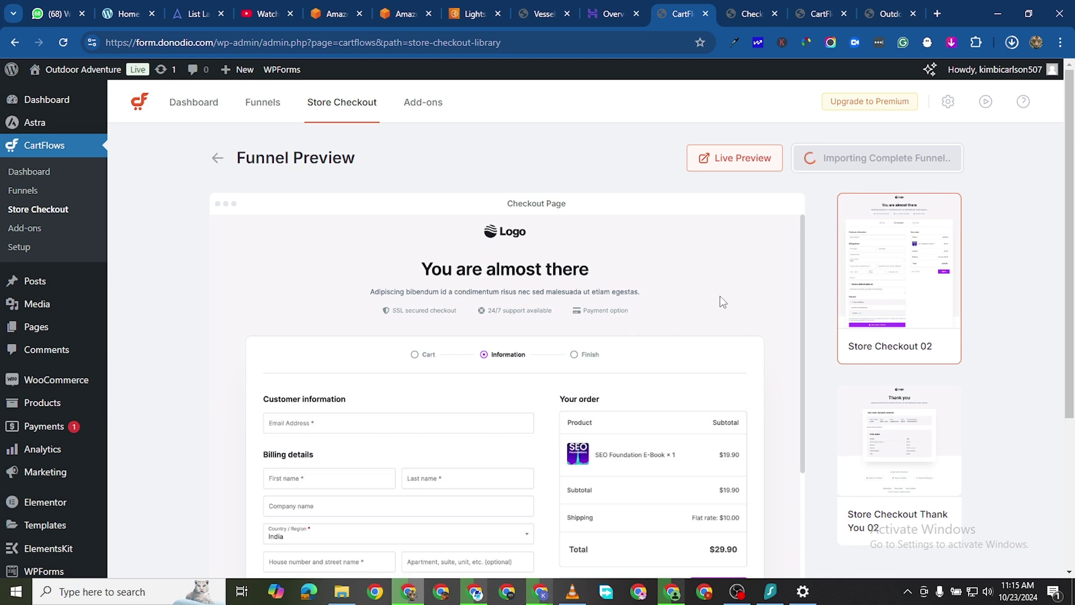
Step: Open the live preview of Store Checkout 02 and examine its billing form, order summary, payment options and frequently asked questions
{"action": "left_click", "coordinate": [742, 162]}
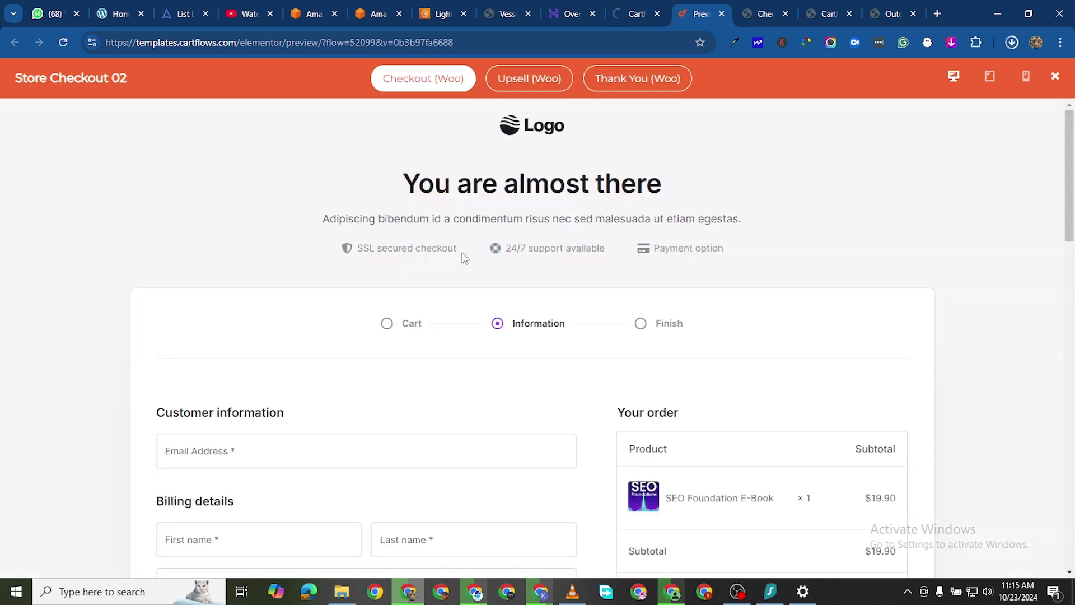
{"action": "scroll", "coordinate": [526, 341], "scroll_direction": "down", "scroll_amount": 5}
{"action": "scroll", "coordinate": [423, 340], "scroll_direction": "down", "scroll_amount": 8}
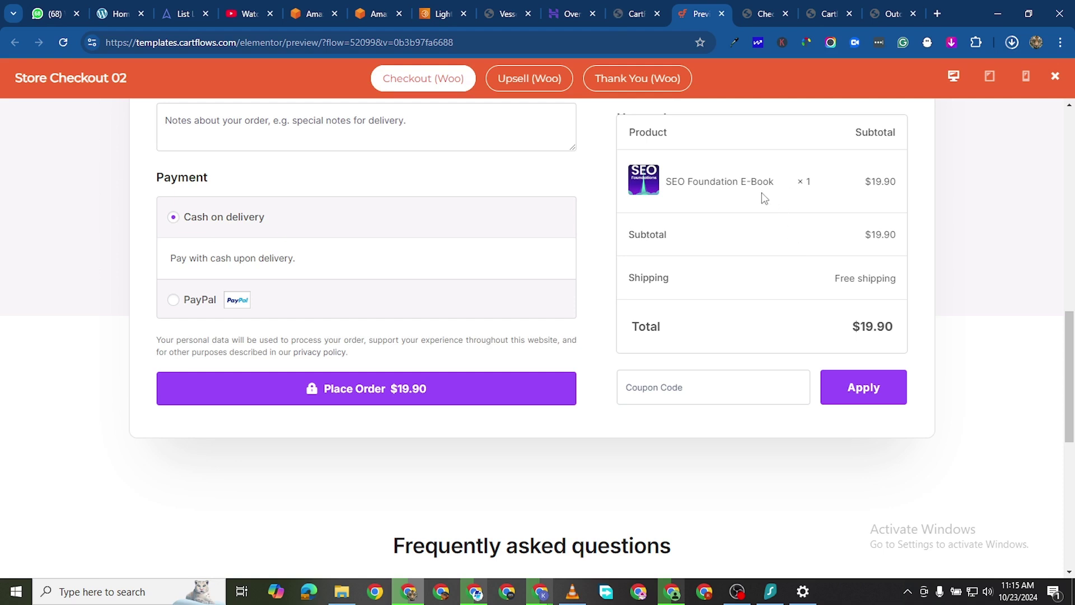
{"action": "scroll", "coordinate": [773, 210], "scroll_direction": "up", "scroll_amount": 1}
{"action": "scroll", "coordinate": [703, 235], "scroll_direction": "up", "scroll_amount": 7}
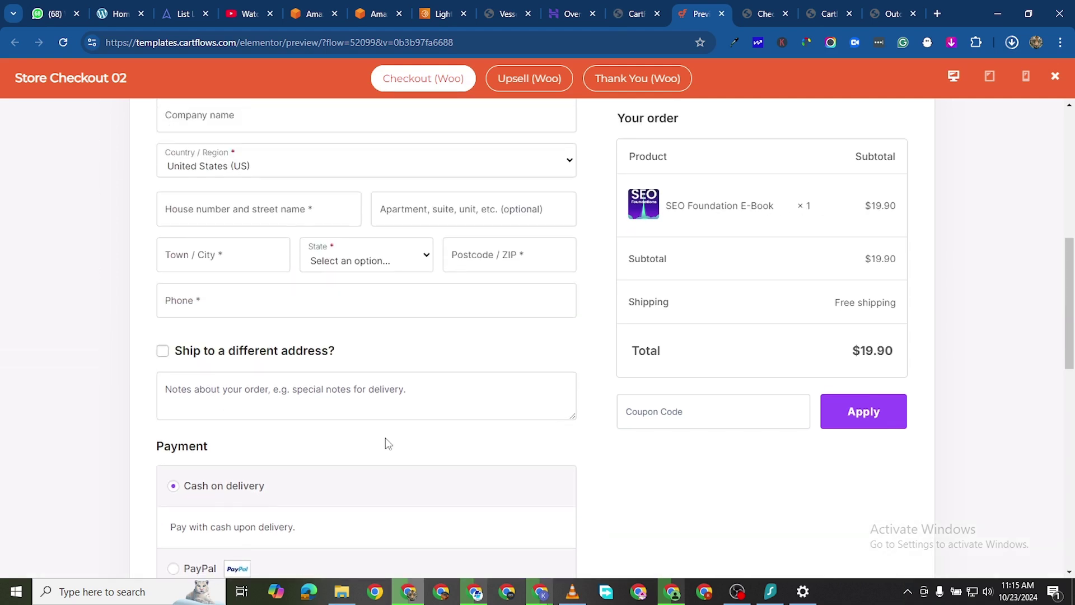
{"action": "scroll", "coordinate": [326, 311], "scroll_direction": "down", "scroll_amount": 5}
{"action": "scroll", "coordinate": [326, 311], "scroll_direction": "down", "scroll_amount": 6}
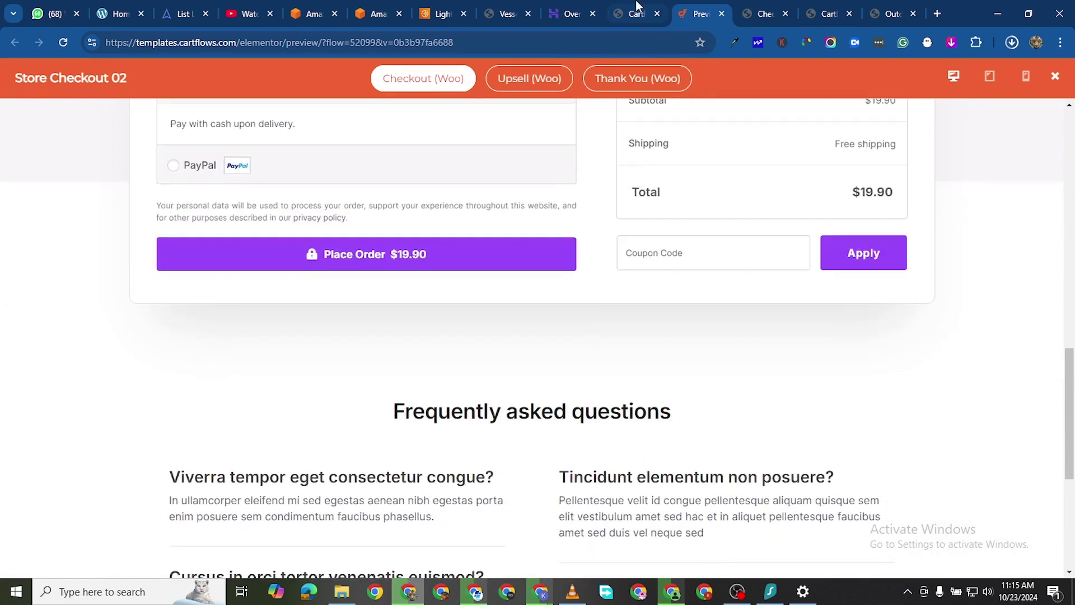
Step: Go back to the imported store checkout funnel and enable Store Checkout
{"action": "left_click", "coordinate": [636, 13]}
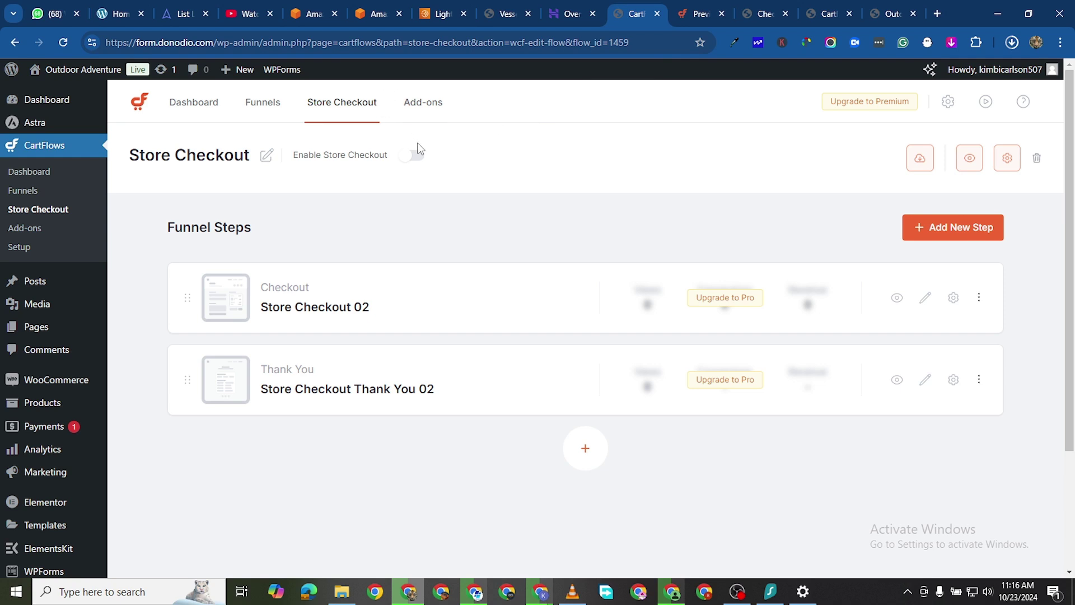
{"action": "left_click", "coordinate": [409, 158]}
Step: Save the global settings with Elementor templates and Override Store Checkout on, then check the Advanced settings and close them
{"action": "left_click", "coordinate": [948, 102]}
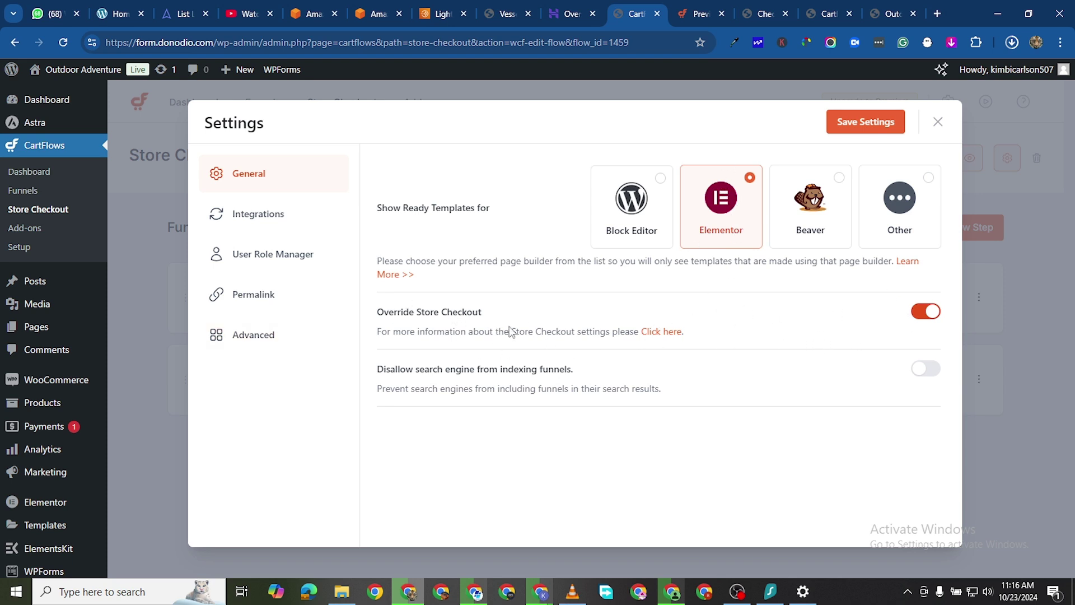
{"action": "left_click", "coordinate": [861, 123]}
{"action": "left_click", "coordinate": [238, 335]}
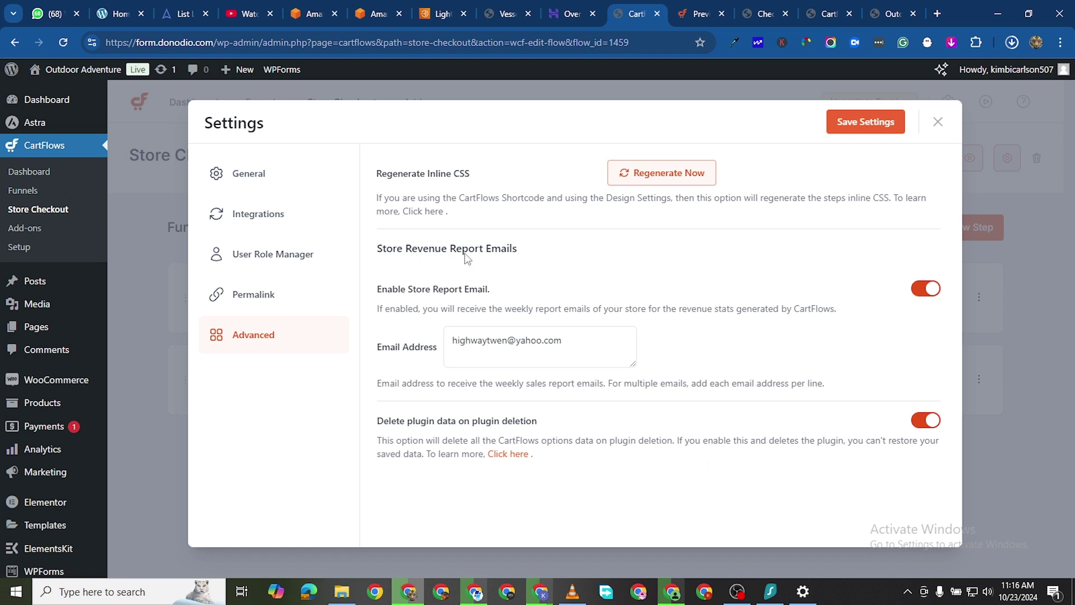
{"action": "left_click", "coordinate": [939, 124]}
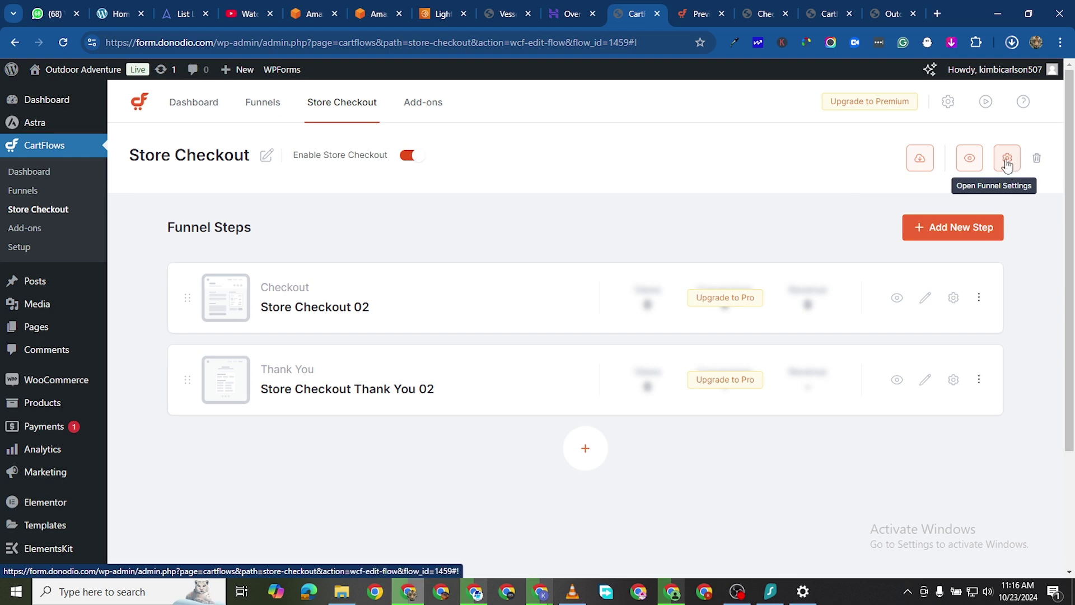
Step: Enable test mode in the store checkout's funnel settings, check the template's sample order in the live preview, and save the settings
{"action": "left_click", "coordinate": [1007, 160]}
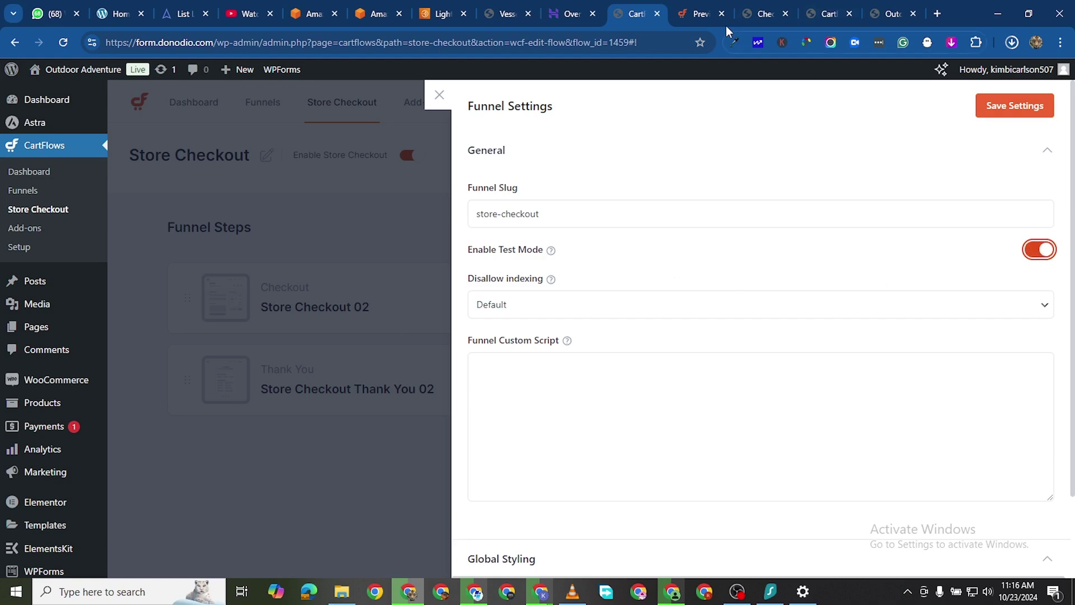
{"action": "left_click", "coordinate": [700, 13]}
{"action": "scroll", "coordinate": [836, 228], "scroll_direction": "up", "scroll_amount": 5}
{"action": "scroll", "coordinate": [836, 228], "scroll_direction": "up", "scroll_amount": 2}
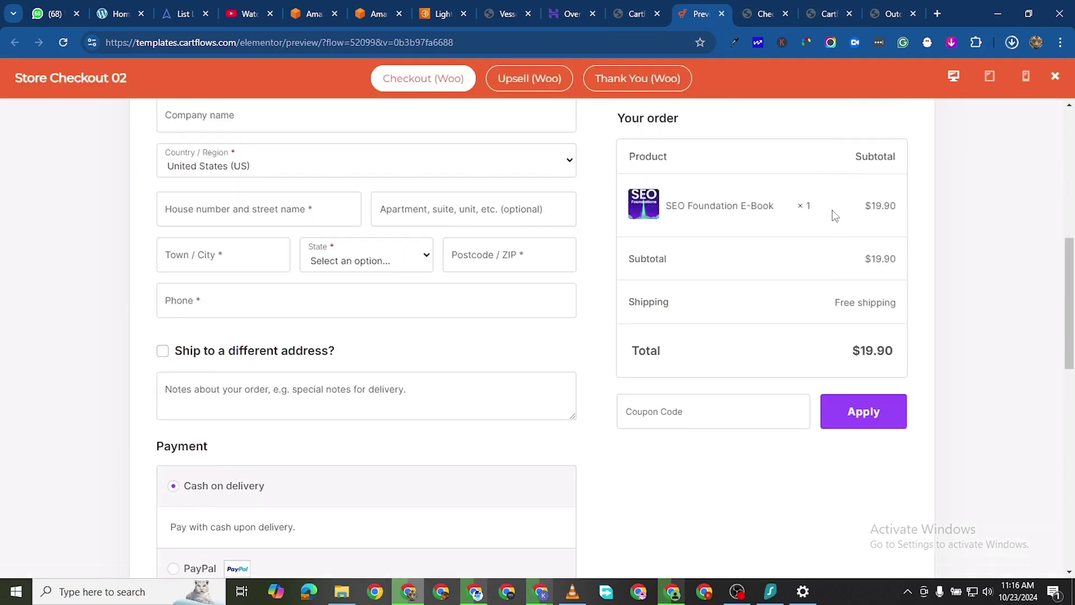
{"action": "left_click", "coordinate": [633, 14]}
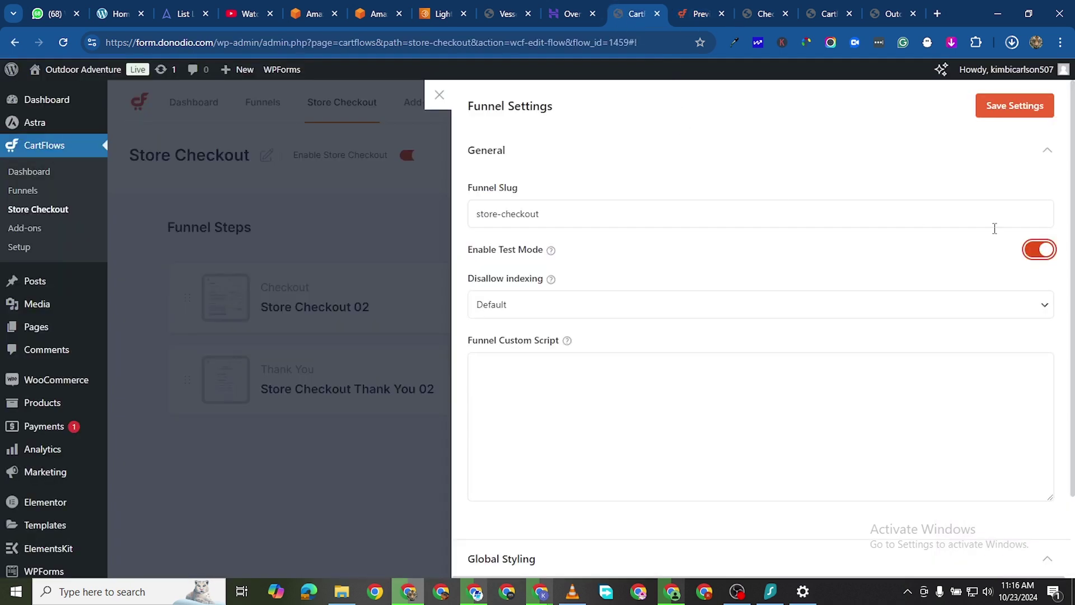
{"action": "left_click", "coordinate": [1017, 112]}
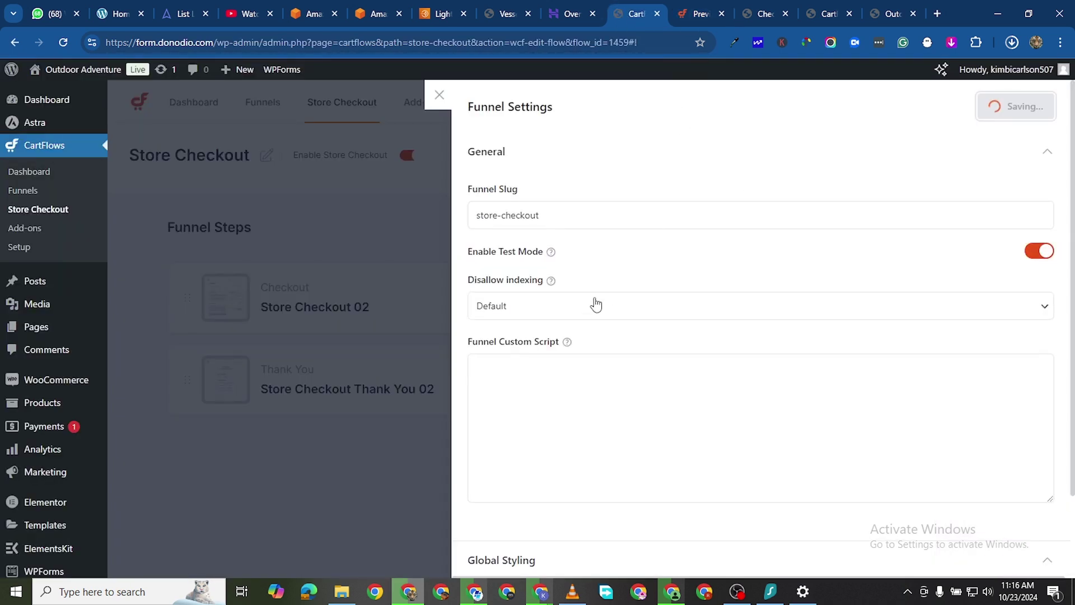
Step: Keep Disallow indexing set to Default, save the funnel settings and close them
{"action": "left_click", "coordinate": [609, 307]}
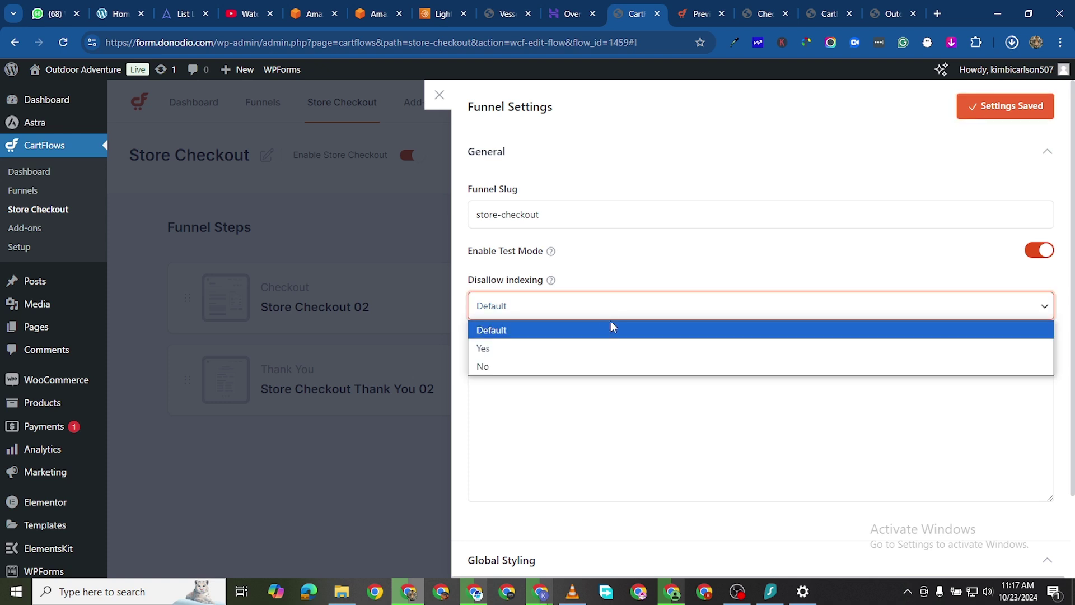
{"action": "left_click", "coordinate": [575, 330]}
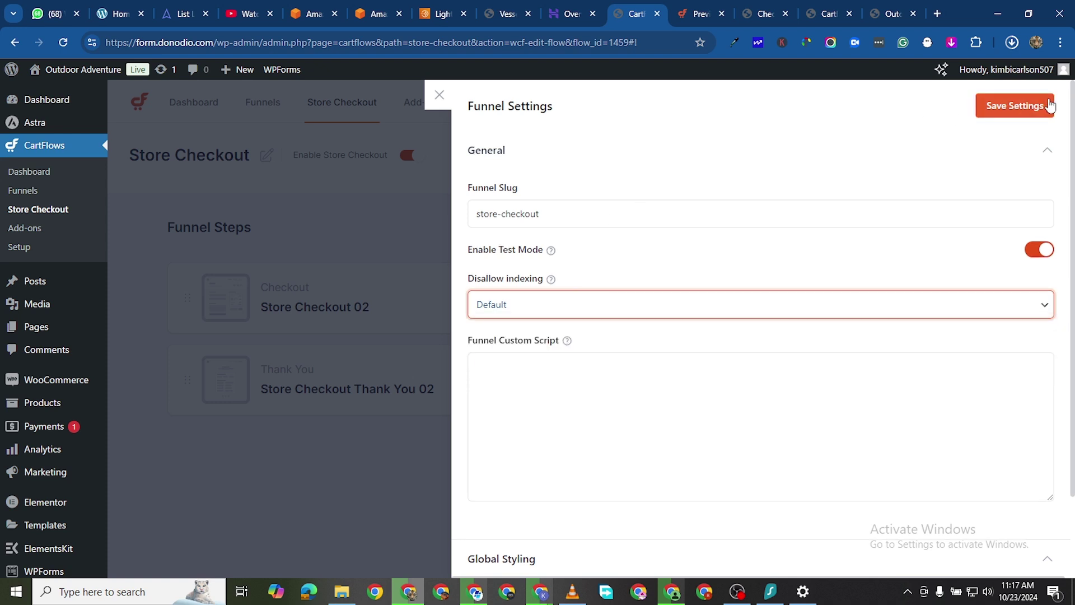
{"action": "left_click", "coordinate": [1015, 106]}
{"action": "left_click", "coordinate": [440, 96]}
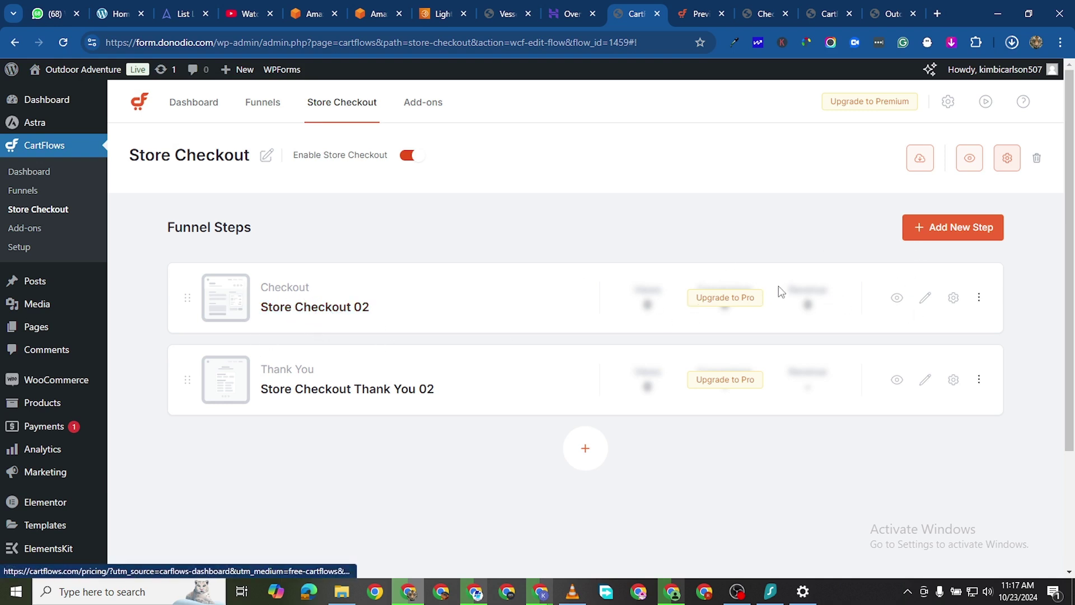
Step: Open the Store Checkout 02 step in the Elementor editor and look over its layout down to the frequently asked questions
{"action": "left_click", "coordinate": [925, 300]}
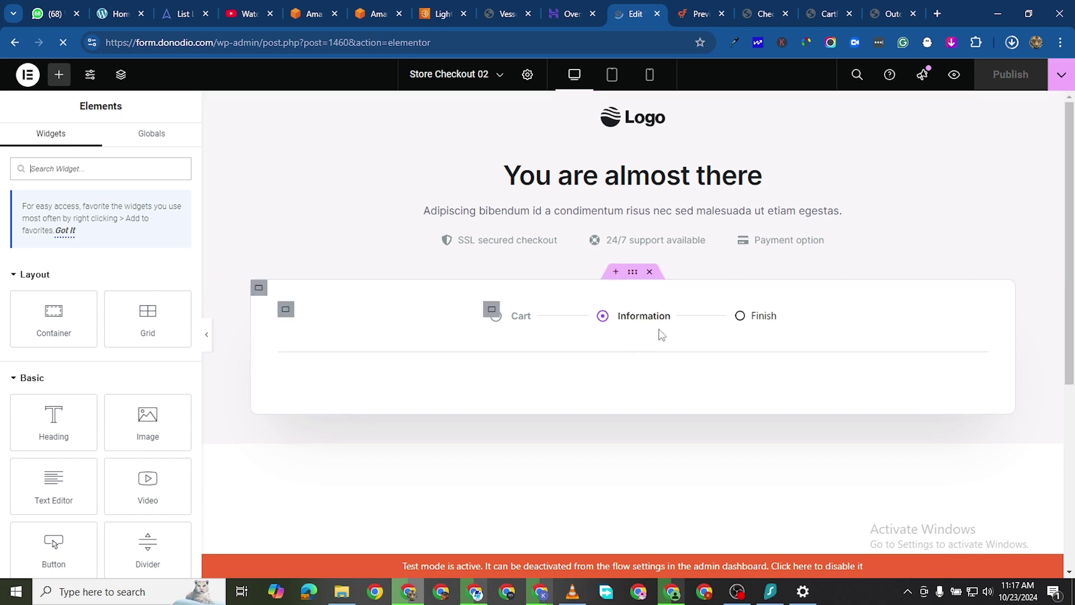
{"action": "scroll", "coordinate": [603, 264], "scroll_direction": "down", "scroll_amount": 2}
{"action": "scroll", "coordinate": [610, 246], "scroll_direction": "up", "scroll_amount": 2}
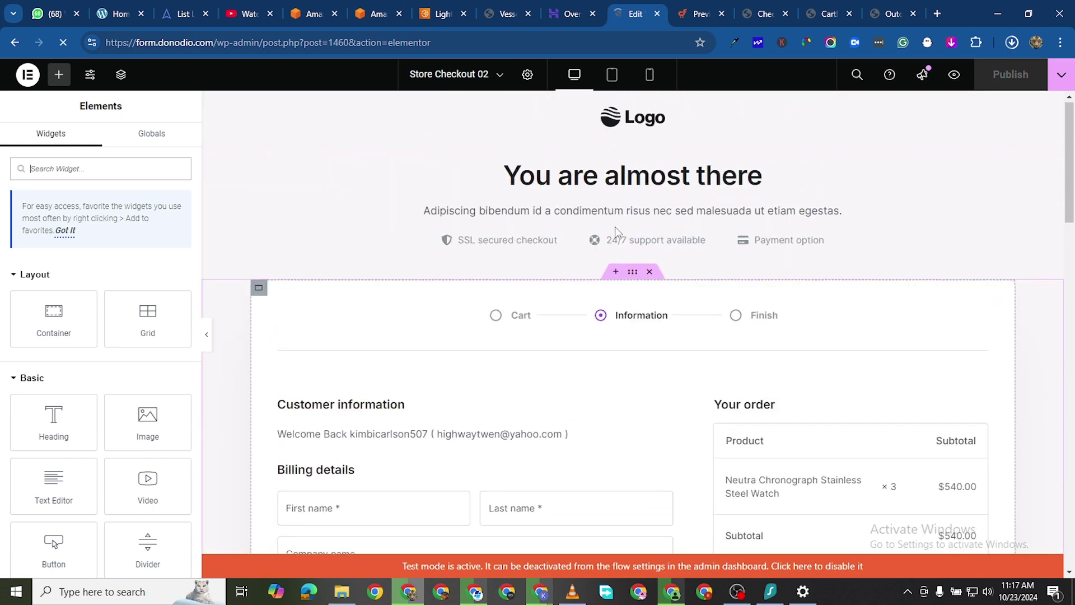
{"action": "scroll", "coordinate": [506, 299], "scroll_direction": "down", "scroll_amount": 10}
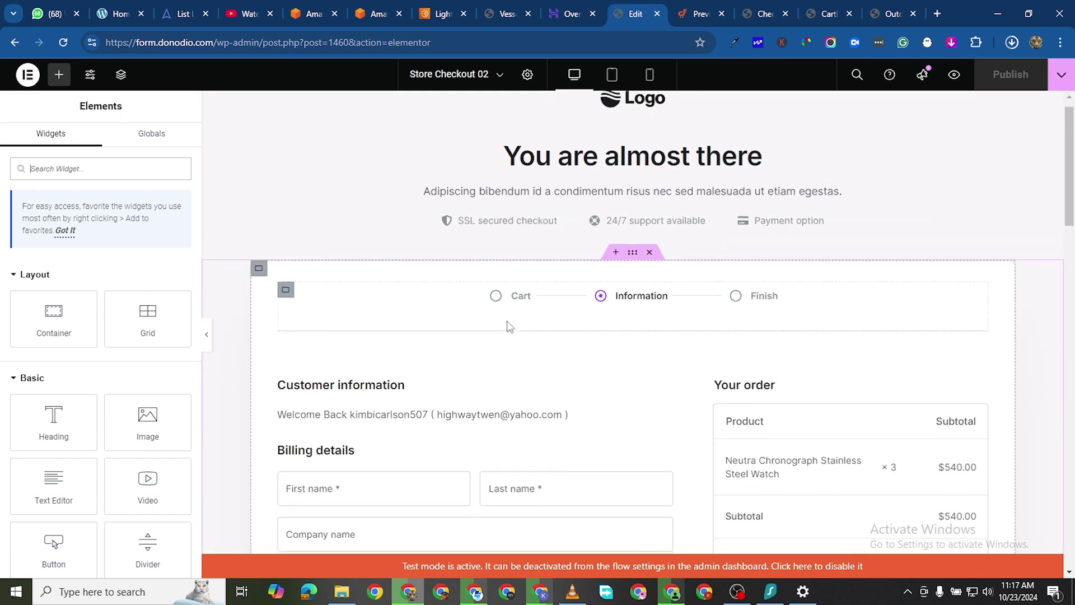
{"action": "scroll", "coordinate": [544, 313], "scroll_direction": "up", "scroll_amount": 6}
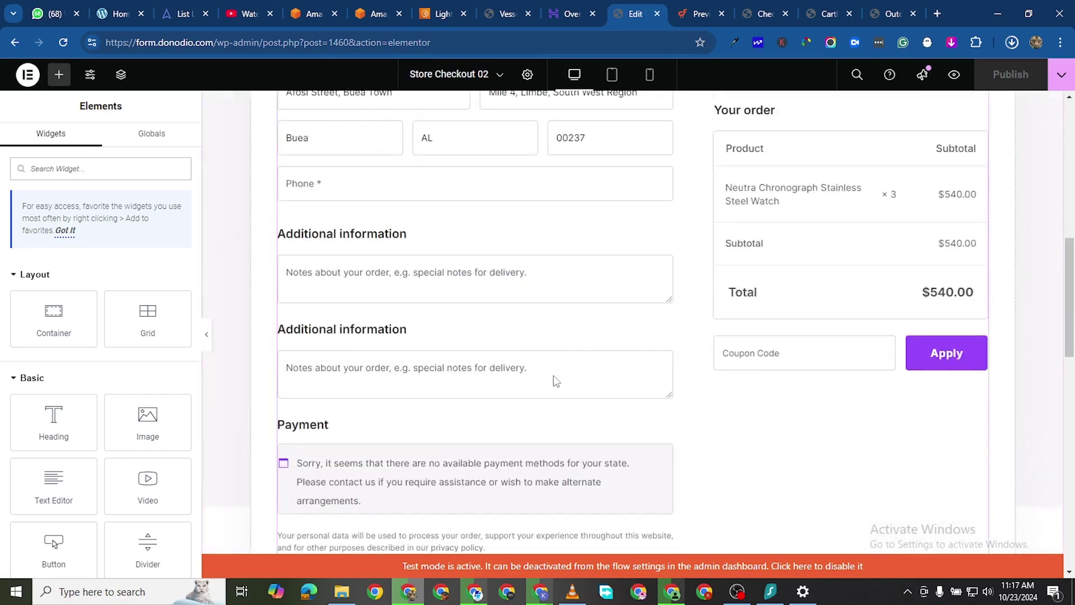
{"action": "scroll", "coordinate": [556, 319], "scroll_direction": "down", "scroll_amount": 6}
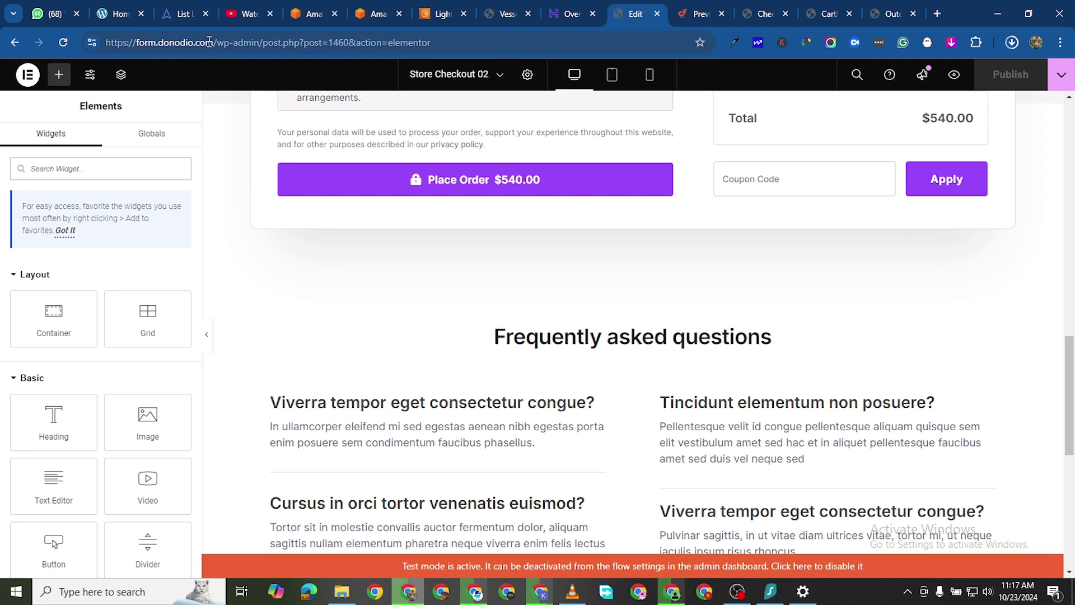
{"action": "left_click_drag", "start_coordinate": [213, 42], "coordinate": [101, 66]}
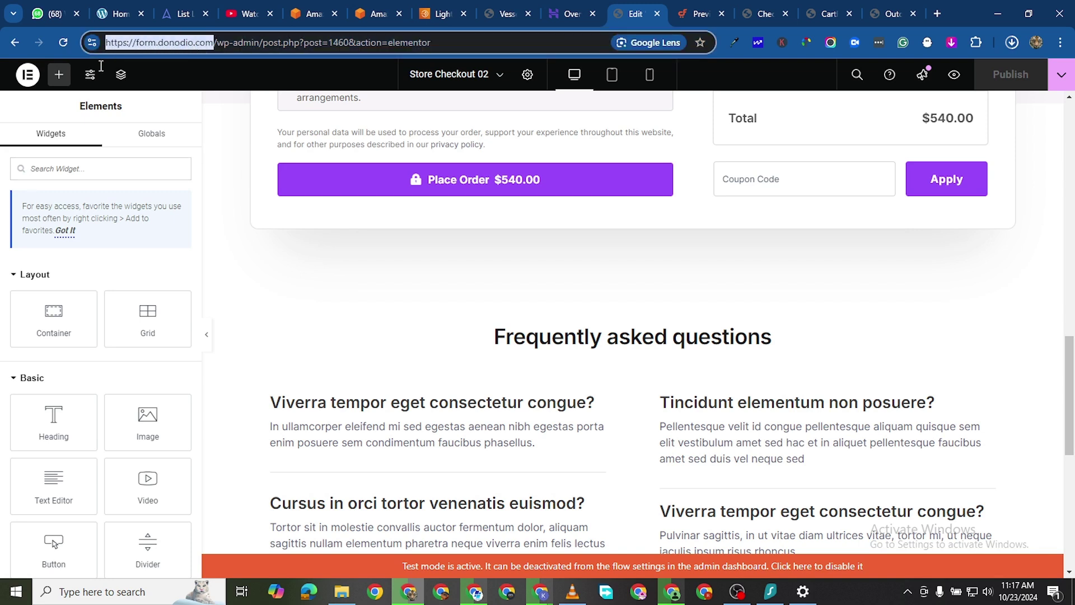
{"action": "right_click", "coordinate": [143, 50]}
{"action": "left_click", "coordinate": [203, 168]}
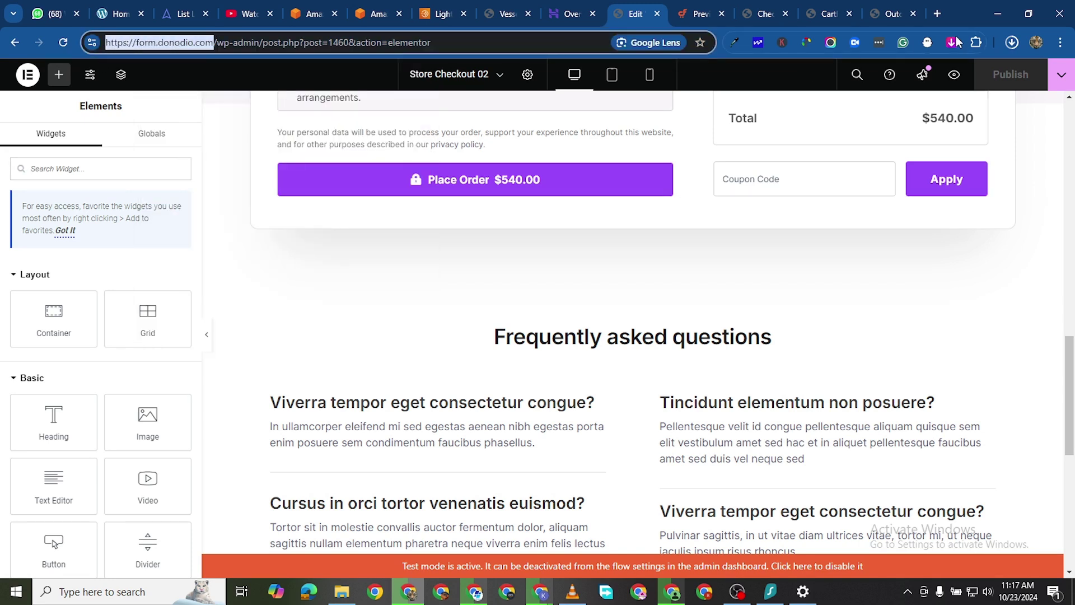
{"action": "left_click", "coordinate": [937, 14]}
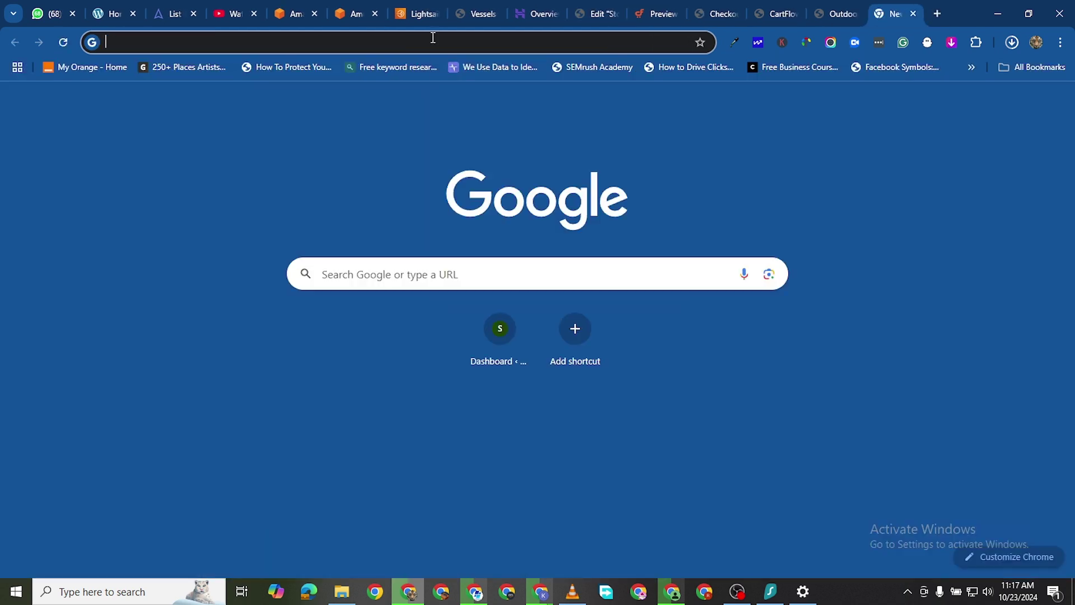
{"action": "right_click", "coordinate": [433, 38]}
{"action": "left_click", "coordinate": [586, 170]}
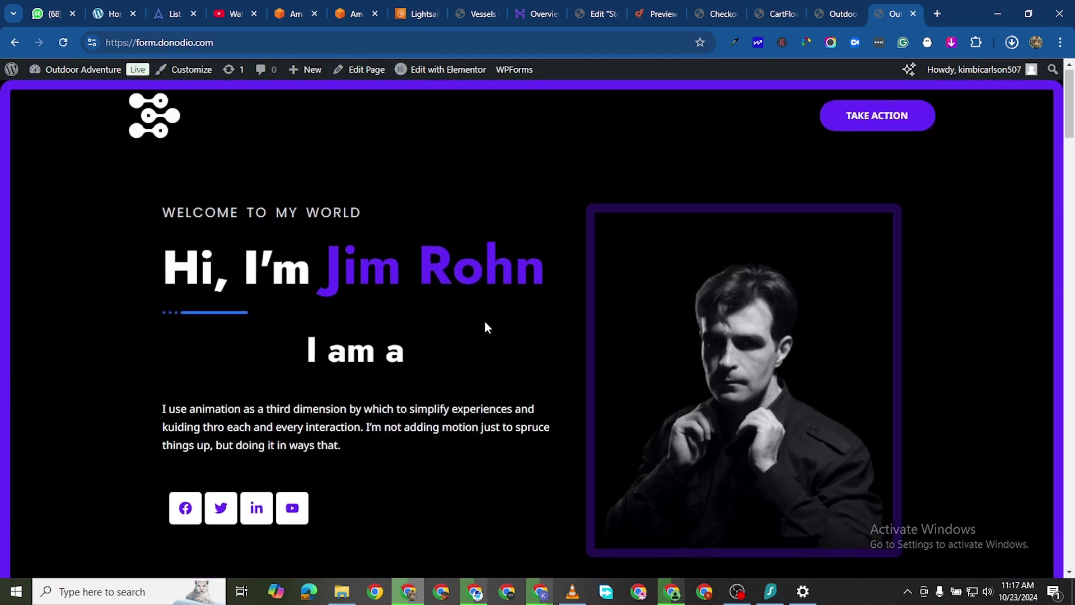
{"action": "scroll", "coordinate": [627, 321], "scroll_direction": "down", "scroll_amount": 9}
{"action": "scroll", "coordinate": [650, 348], "scroll_direction": "down", "scroll_amount": 20}
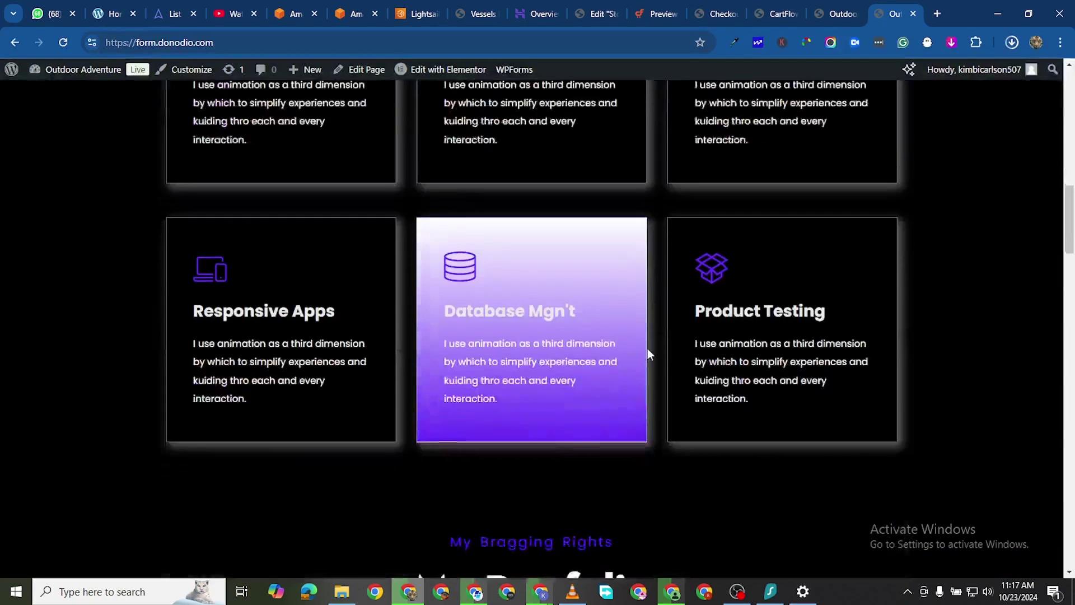
{"action": "scroll", "coordinate": [527, 359], "scroll_direction": "down", "scroll_amount": 10}
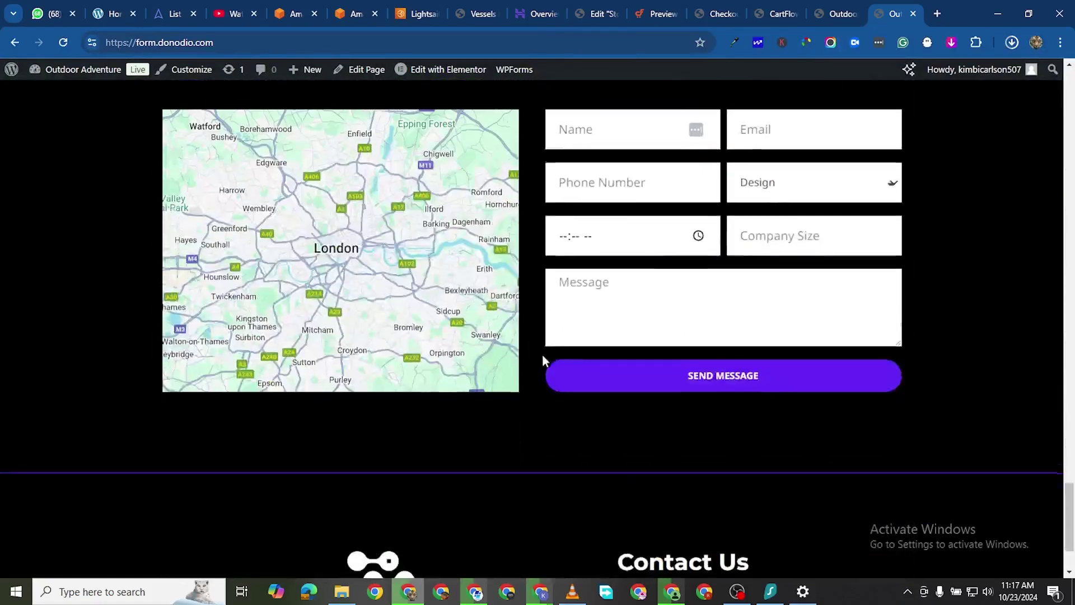
{"action": "scroll", "coordinate": [660, 425], "scroll_direction": "up", "scroll_amount": 12}
{"action": "scroll", "coordinate": [661, 400], "scroll_direction": "up", "scroll_amount": 20}
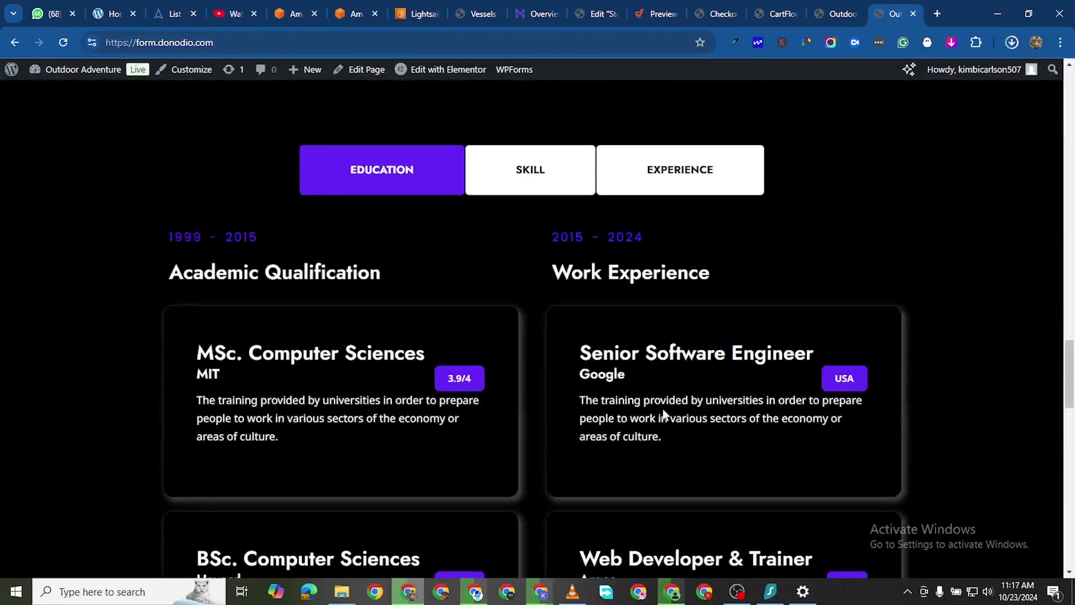
{"action": "scroll", "coordinate": [637, 348], "scroll_direction": "up", "scroll_amount": 1}
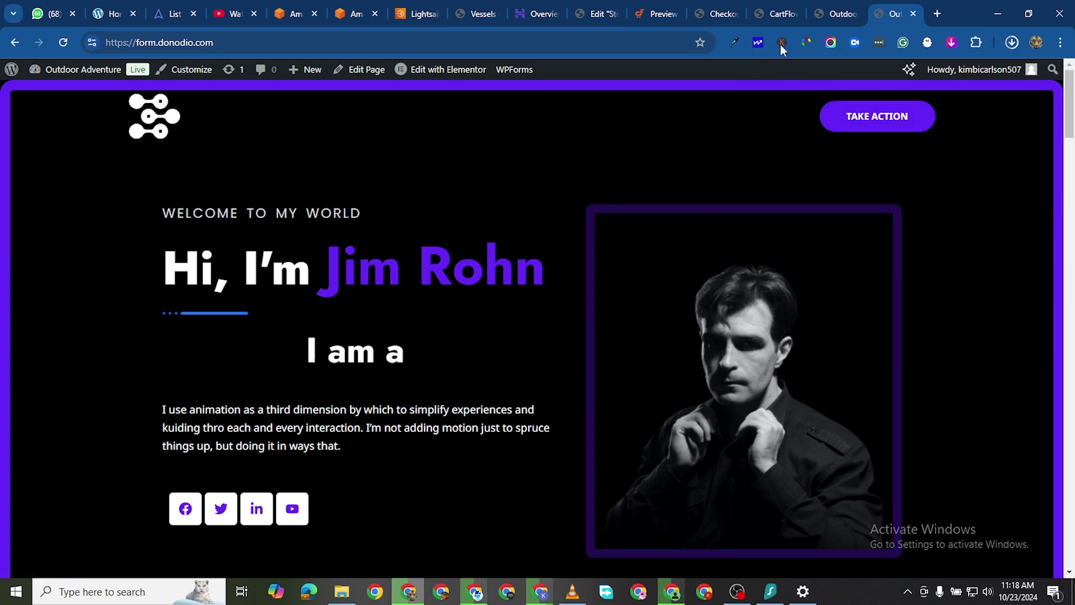
Step: Sample the purple of the home page's TAKE ACTION button with the web page color picker and copy its hex code #6628f7
{"action": "left_click", "coordinate": [734, 42]}
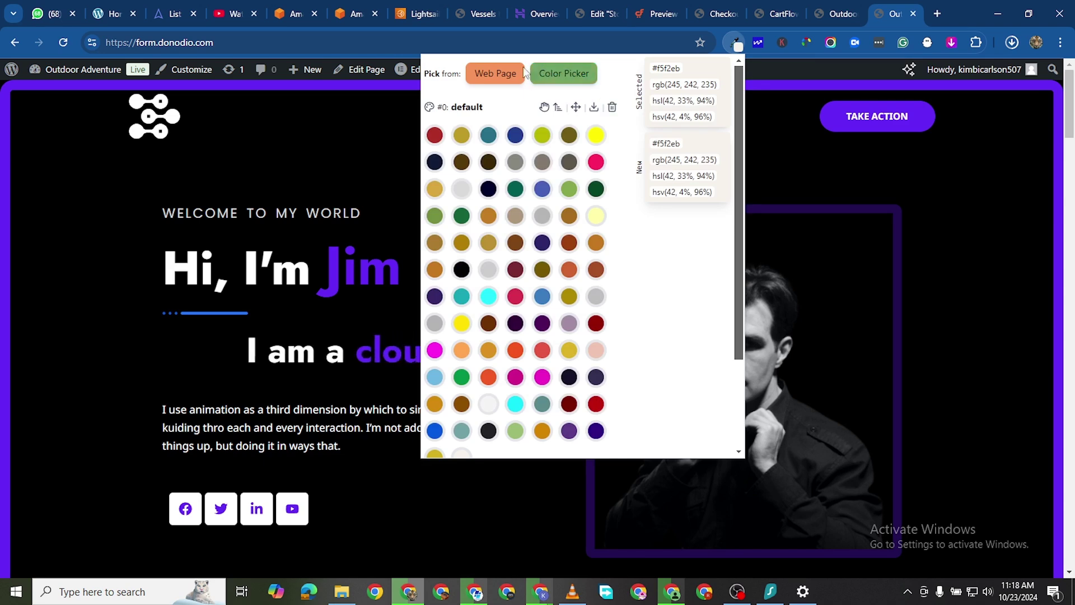
{"action": "left_click", "coordinate": [489, 73]}
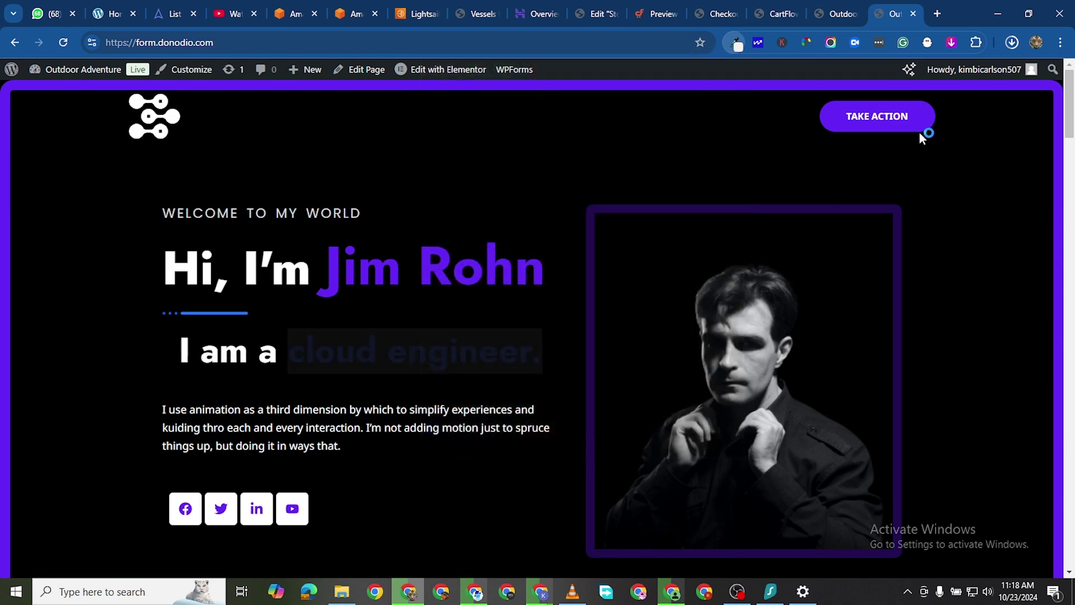
{"action": "left_click", "coordinate": [829, 114]}
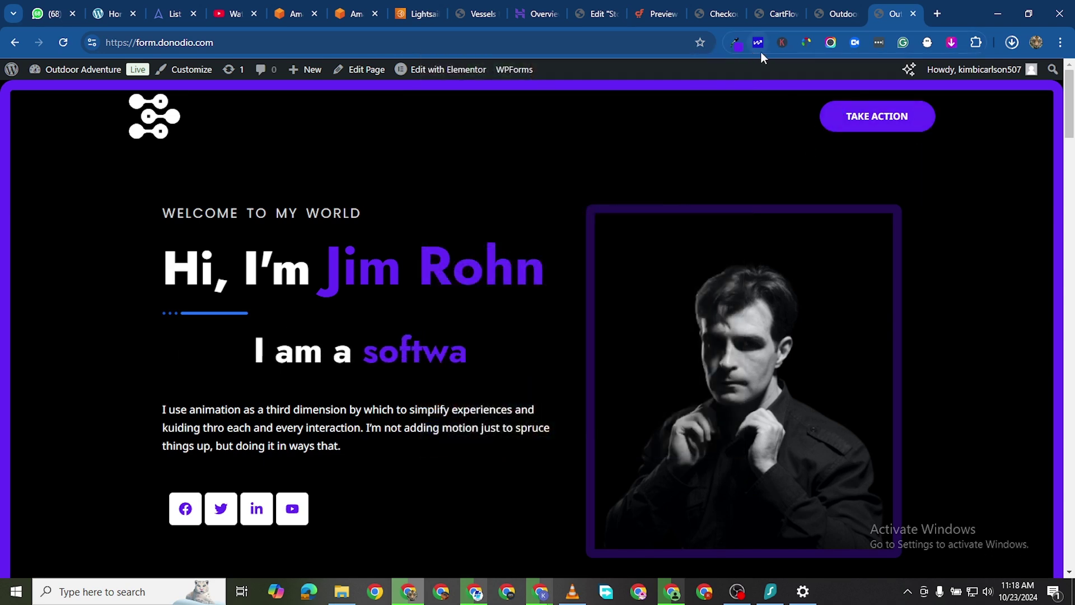
{"action": "left_click", "coordinate": [737, 46]}
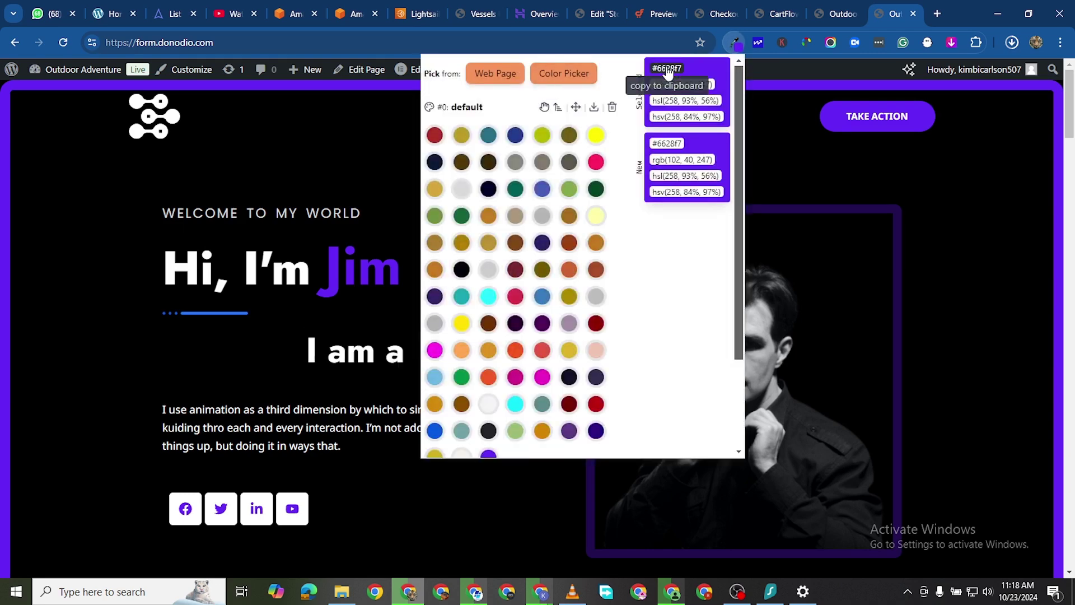
{"action": "right_click", "coordinate": [660, 67]}
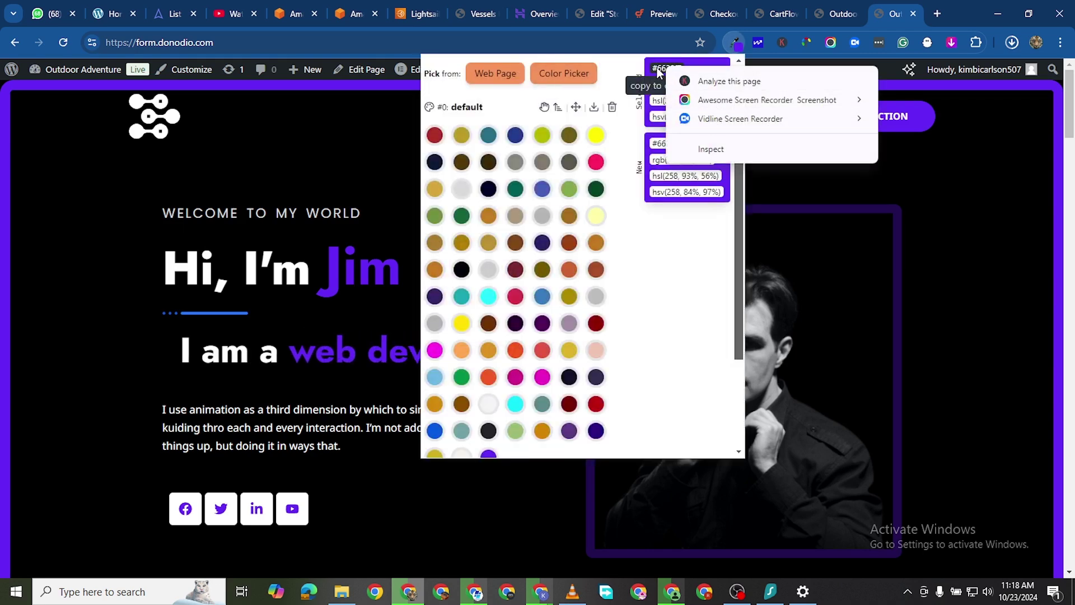
{"action": "left_click", "coordinate": [669, 70]}
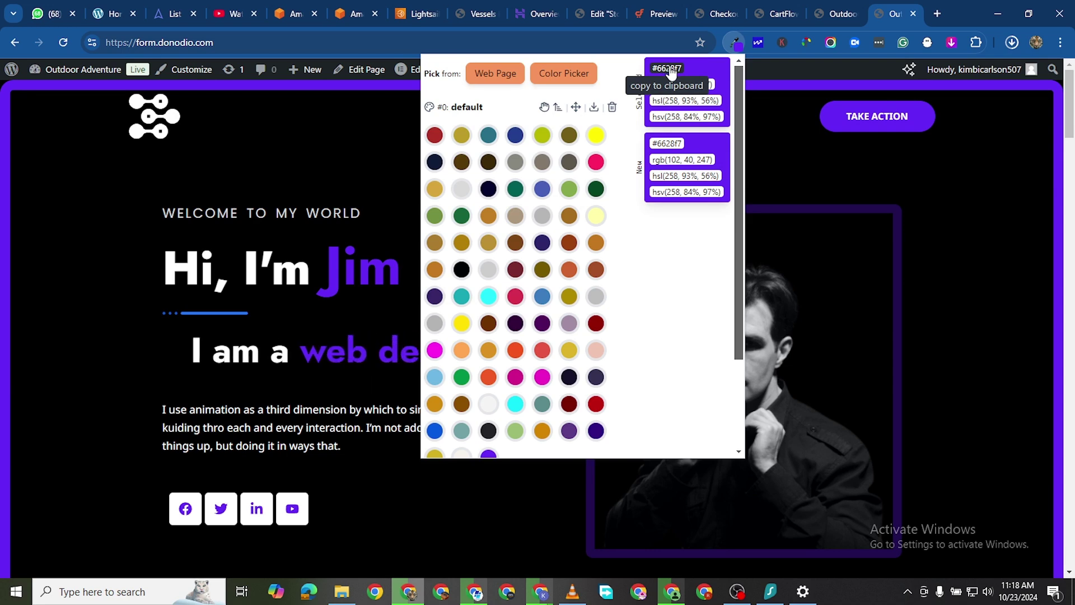
Step: Return to the Store Checkout 02 editor, select the header's logo image, and check the site's own logo on the home page
{"action": "left_click", "coordinate": [779, 21]}
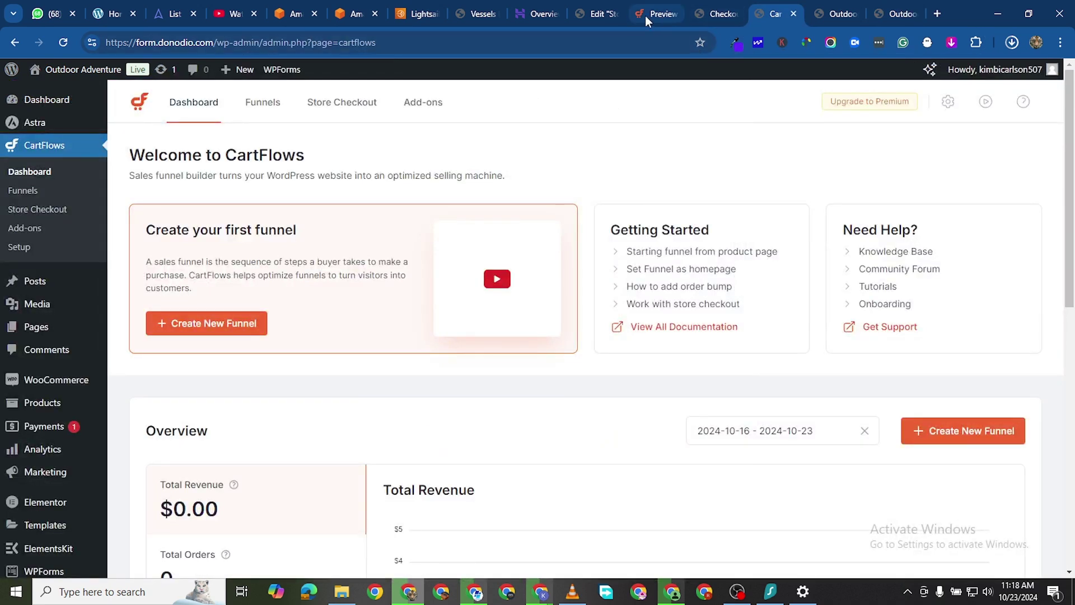
{"action": "left_click", "coordinate": [598, 14]}
{"action": "scroll", "coordinate": [582, 241], "scroll_direction": "up", "scroll_amount": 10}
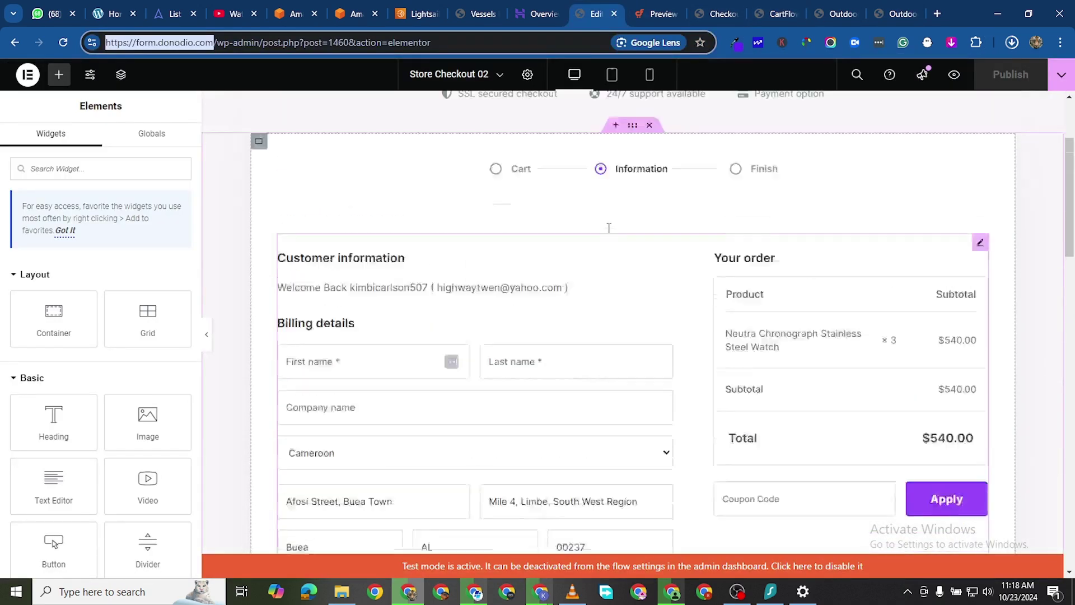
{"action": "scroll", "coordinate": [609, 228], "scroll_direction": "up", "scroll_amount": 3}
{"action": "left_click", "coordinate": [660, 124]}
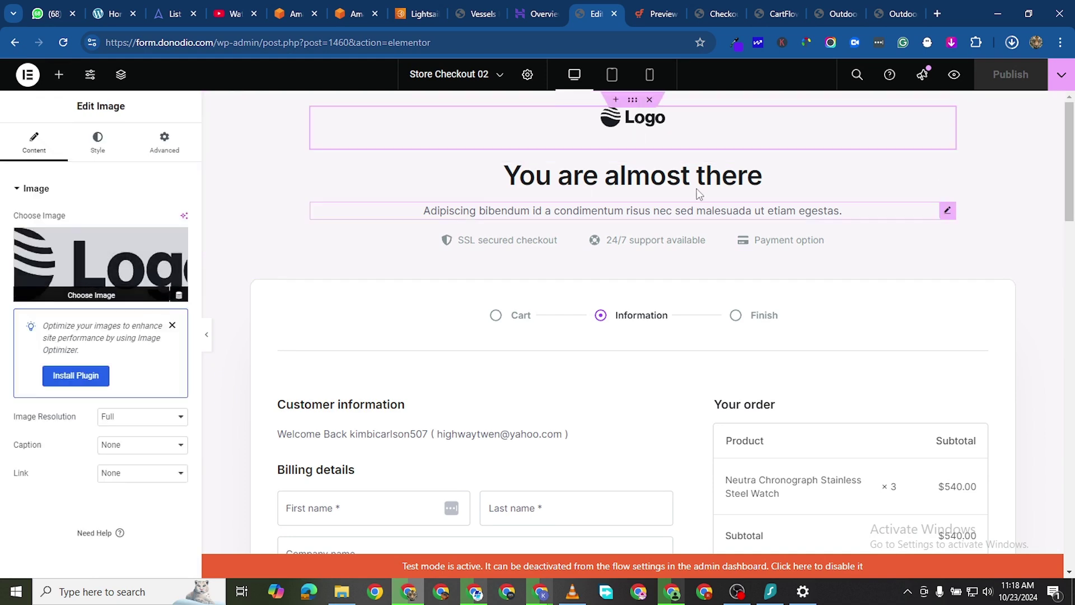
{"action": "left_click", "coordinate": [899, 17]}
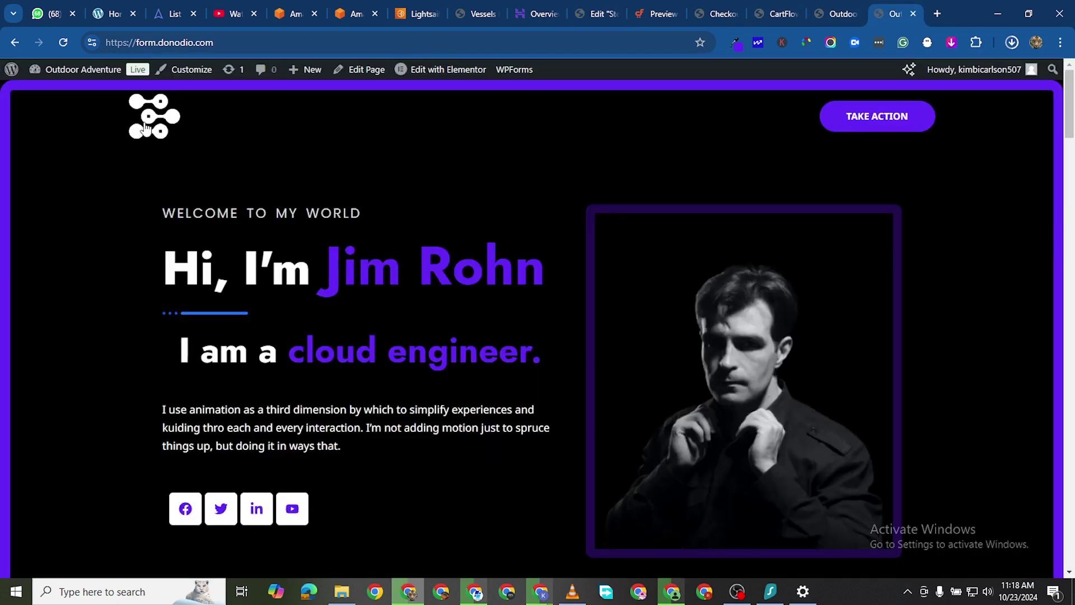
{"action": "left_click", "coordinate": [710, 15]}
{"action": "left_click", "coordinate": [589, 16]}
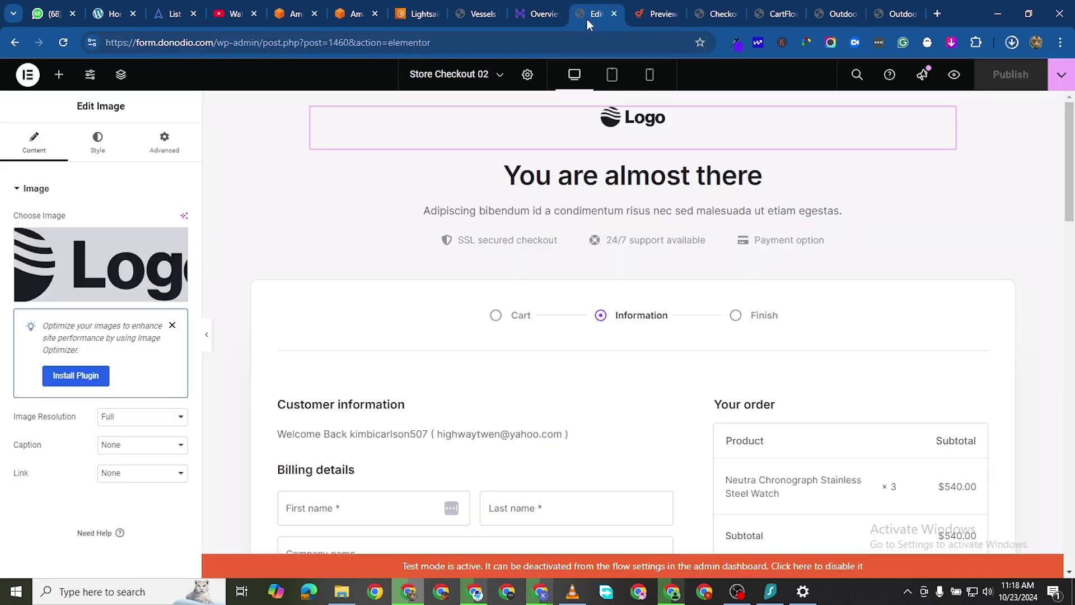
Step: Replace the checkout header's placeholder logo with nanotechnology.png from the media library
{"action": "left_click", "coordinate": [107, 265]}
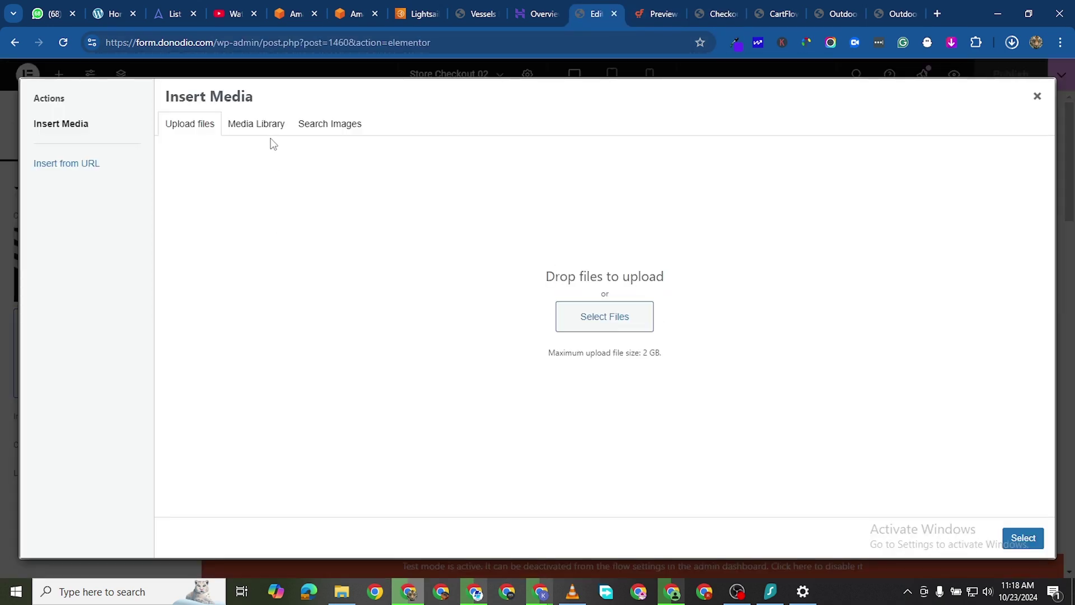
{"action": "left_click", "coordinate": [256, 125]}
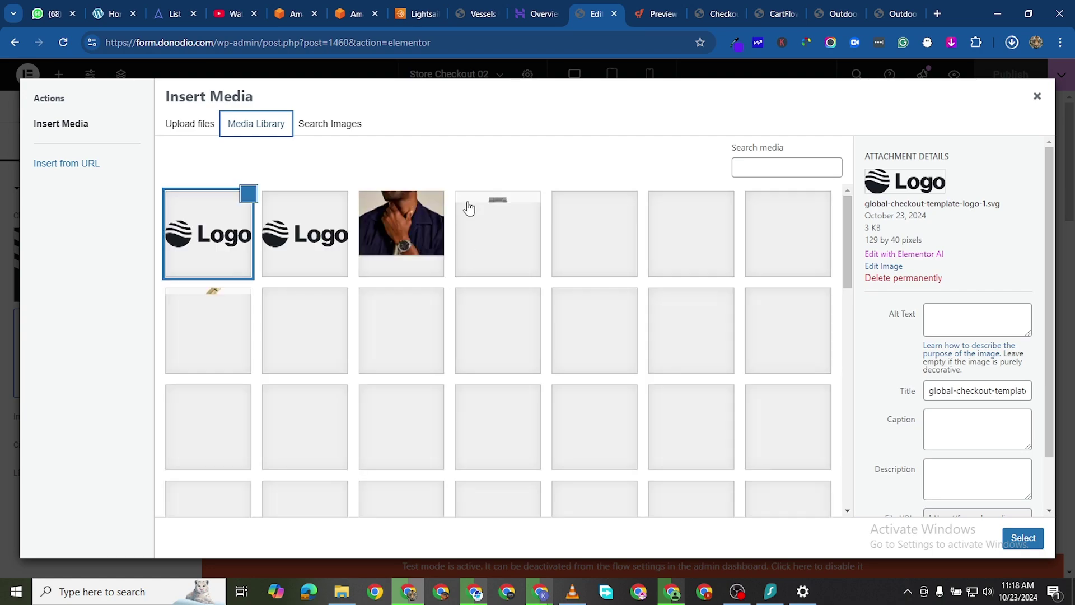
{"action": "scroll", "coordinate": [480, 308], "scroll_direction": "down", "scroll_amount": 5}
{"action": "scroll", "coordinate": [565, 386], "scroll_direction": "down", "scroll_amount": 5}
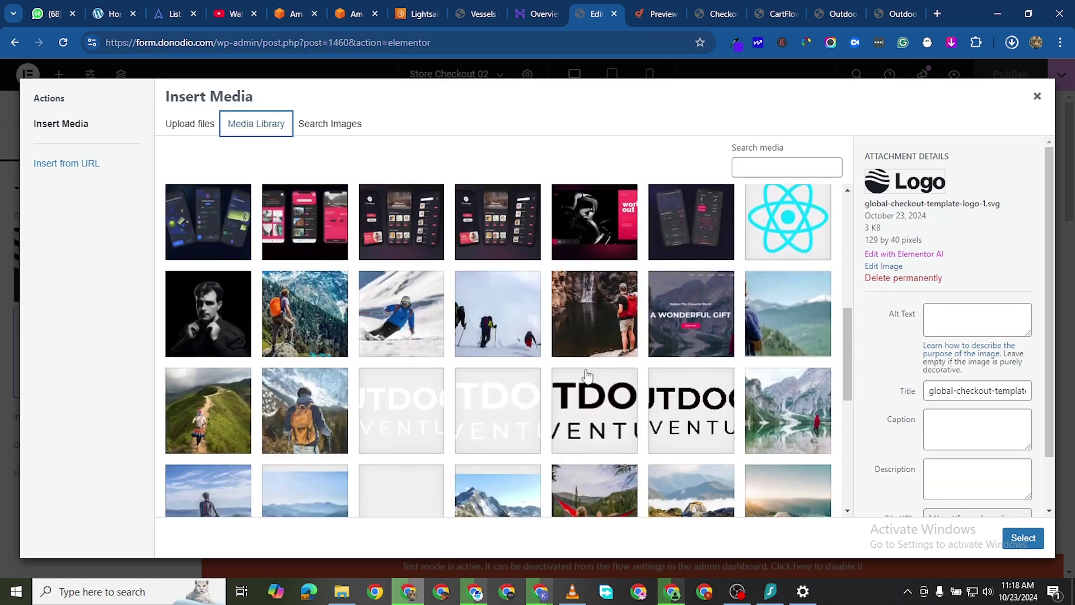
{"action": "scroll", "coordinate": [614, 357], "scroll_direction": "up", "scroll_amount": 10}
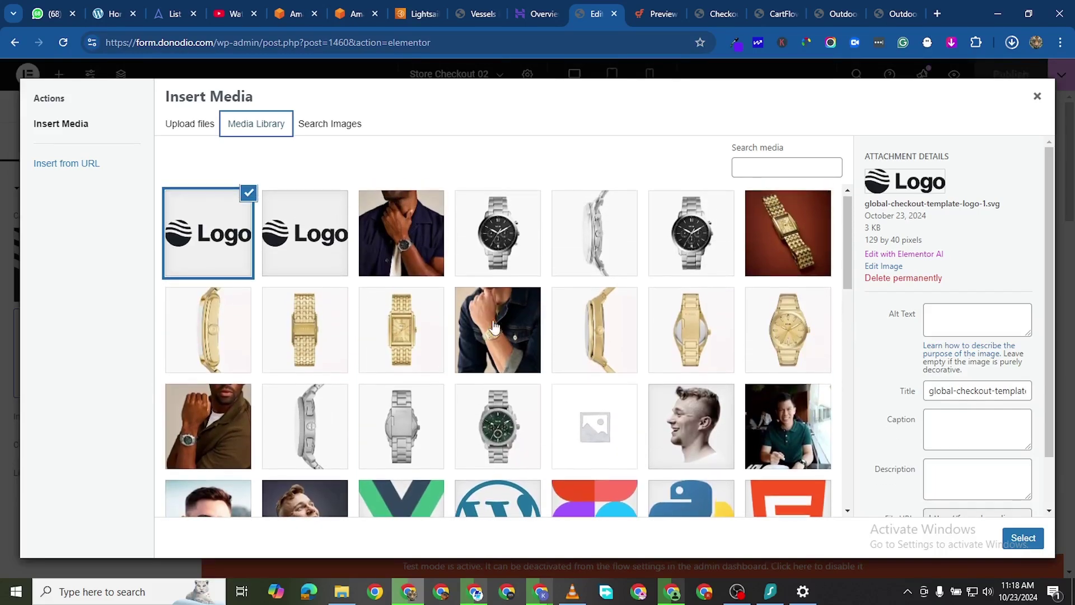
{"action": "scroll", "coordinate": [560, 314], "scroll_direction": "down", "scroll_amount": 3}
{"action": "scroll", "coordinate": [615, 334], "scroll_direction": "down", "scroll_amount": 5}
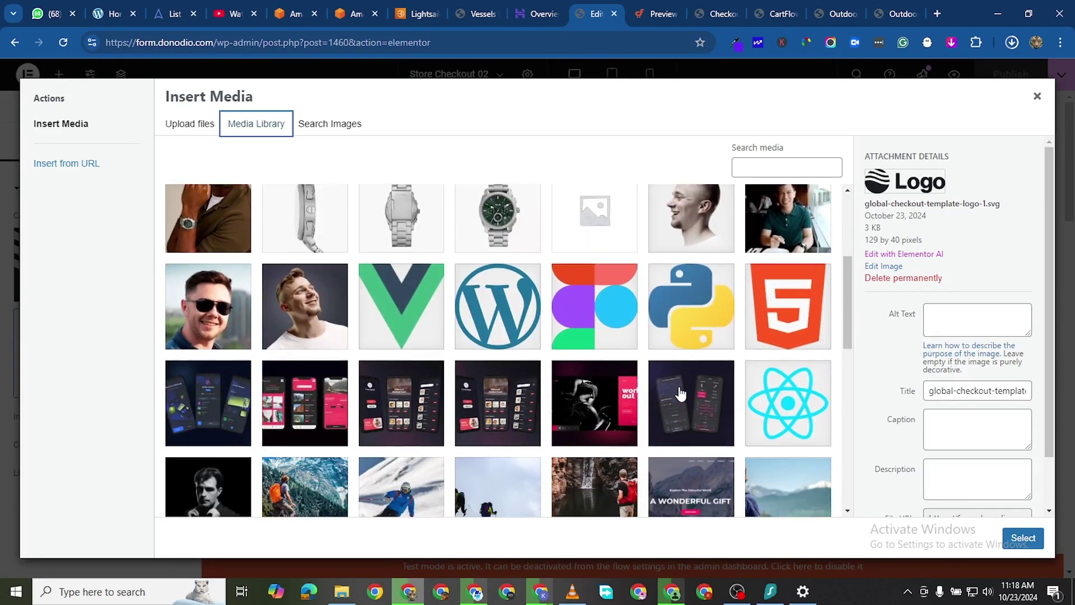
{"action": "scroll", "coordinate": [504, 375], "scroll_direction": "down", "scroll_amount": 4}
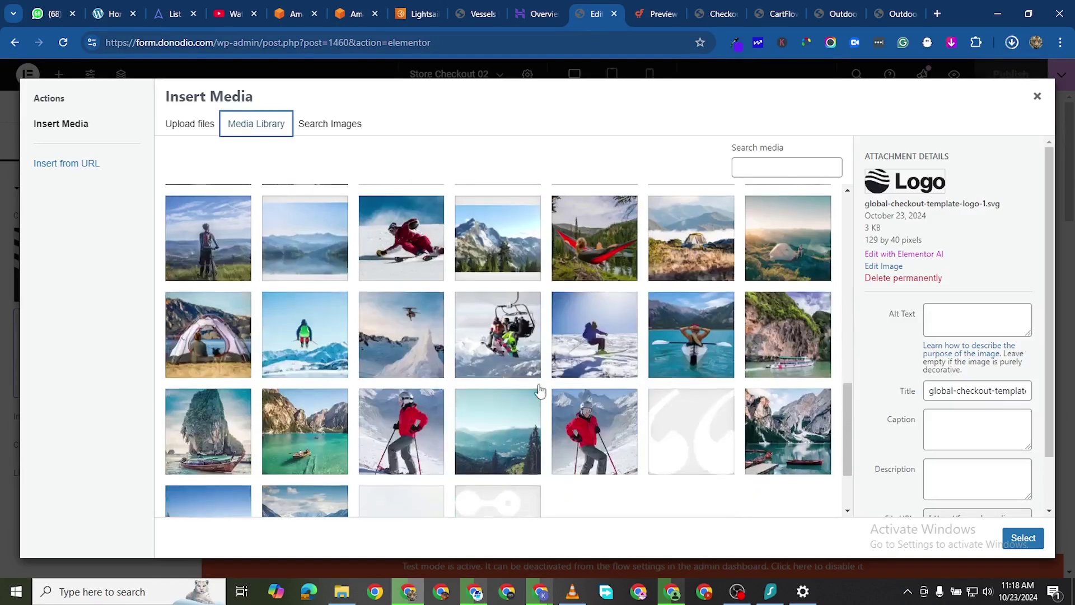
{"action": "left_click", "coordinate": [508, 430]}
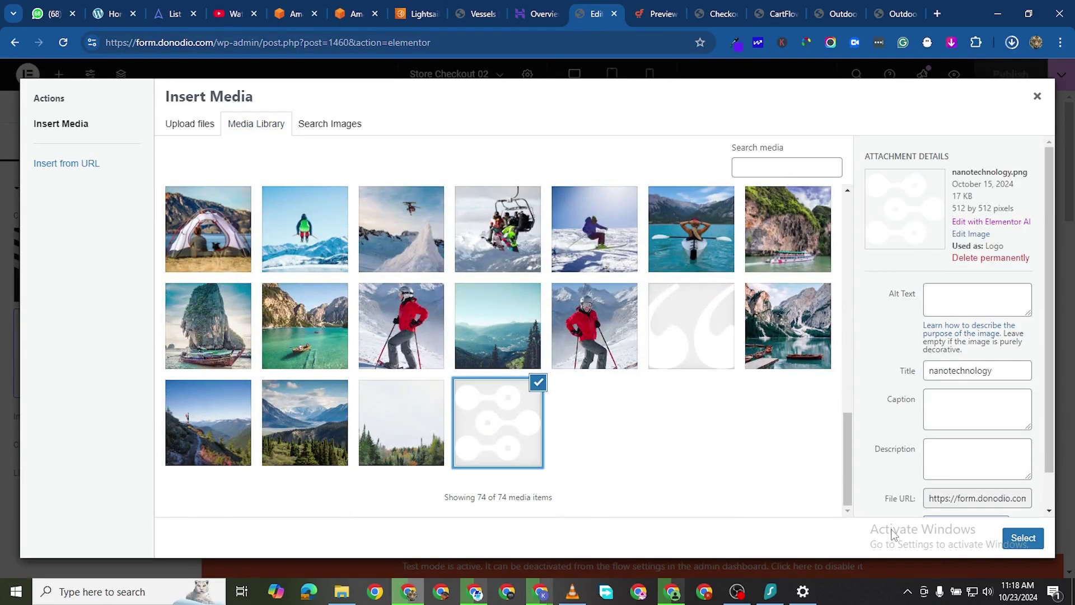
{"action": "left_click", "coordinate": [1023, 538]}
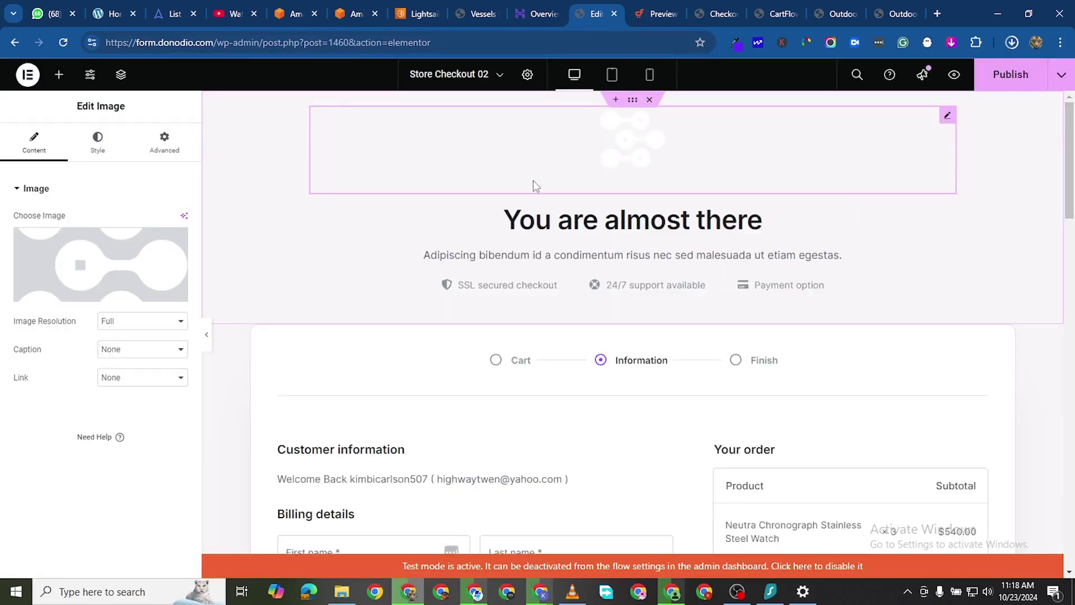
Step: Review the checkout page with its new logo down to the order details, and return to the home page for comparison
{"action": "scroll", "coordinate": [666, 220], "scroll_direction": "down", "scroll_amount": 2}
{"action": "scroll", "coordinate": [543, 193], "scroll_direction": "up", "scroll_amount": 2}
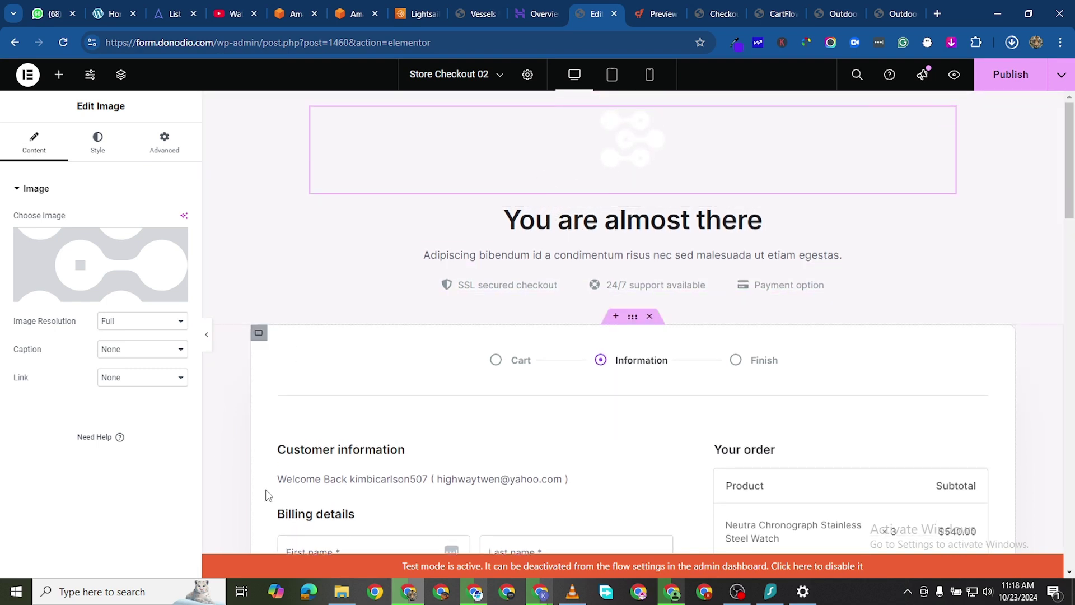
{"action": "scroll", "coordinate": [535, 379], "scroll_direction": "down", "scroll_amount": 4}
{"action": "scroll", "coordinate": [535, 378], "scroll_direction": "down", "scroll_amount": 5}
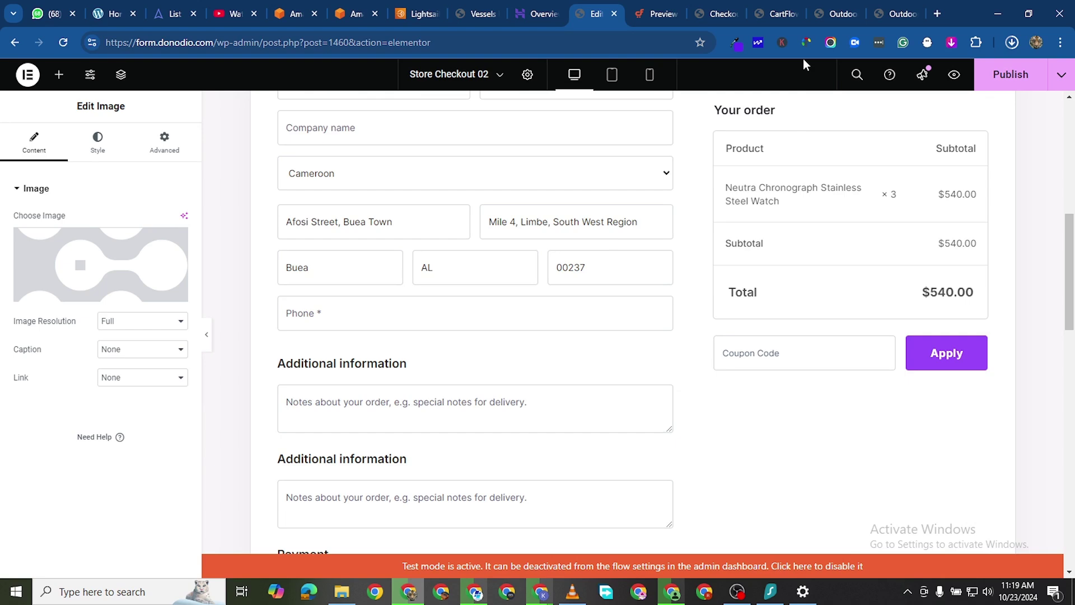
{"action": "left_click", "coordinate": [893, 13]}
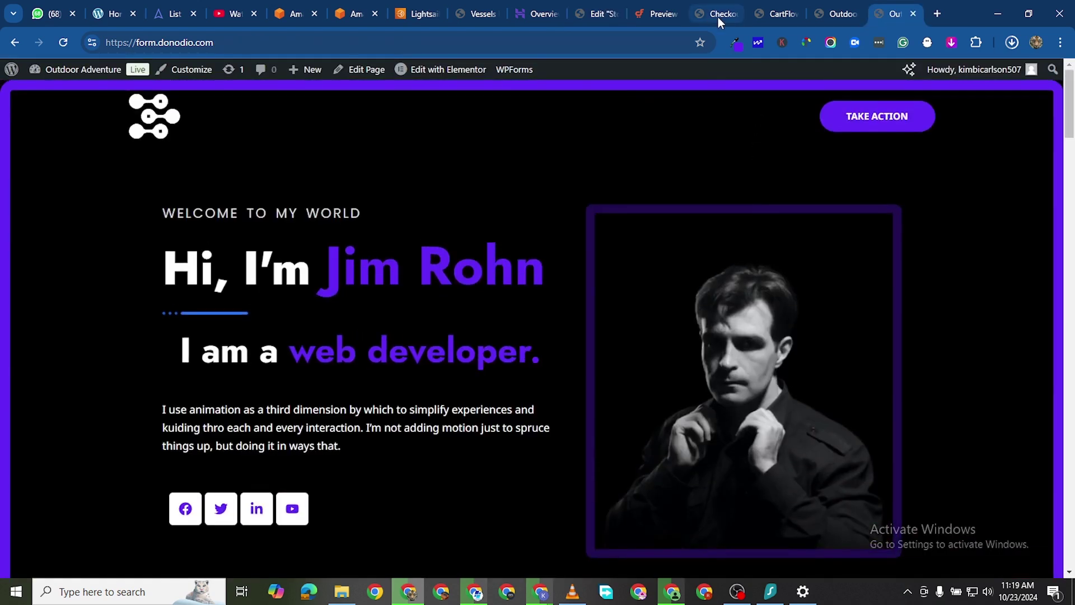
Step: Return to the Store Checkout 02 editor and set the header container's background color to black
{"action": "left_click", "coordinate": [717, 15]}
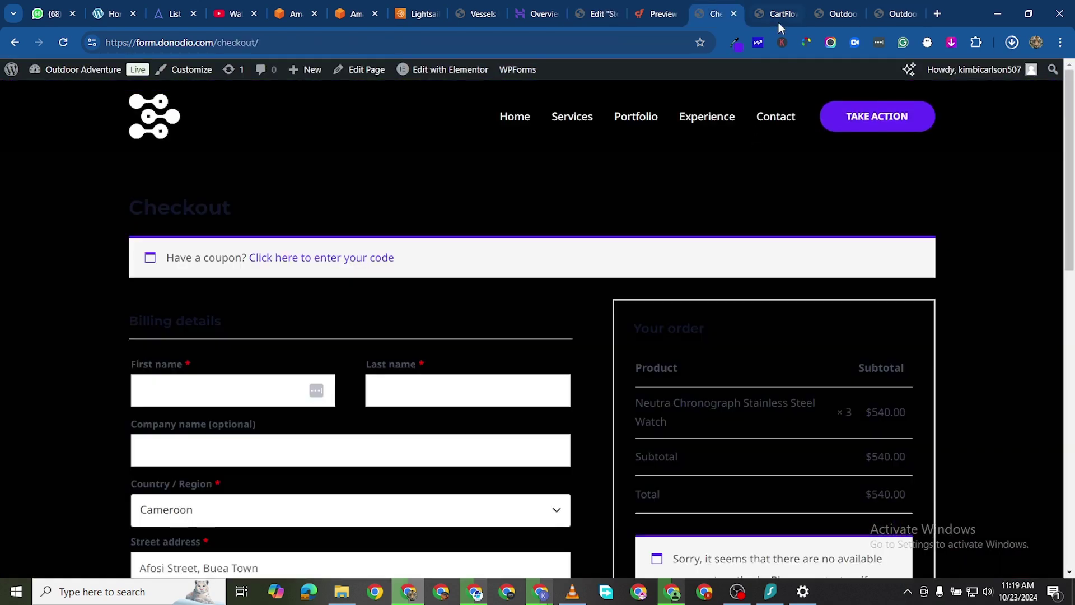
{"action": "left_click", "coordinate": [596, 17]}
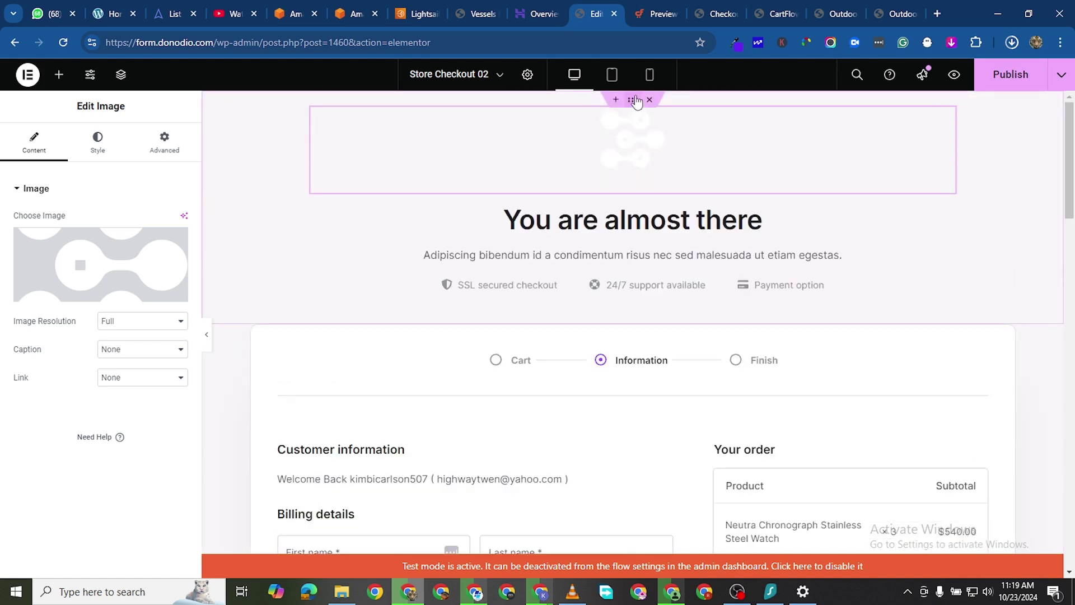
{"action": "left_click", "coordinate": [635, 100]}
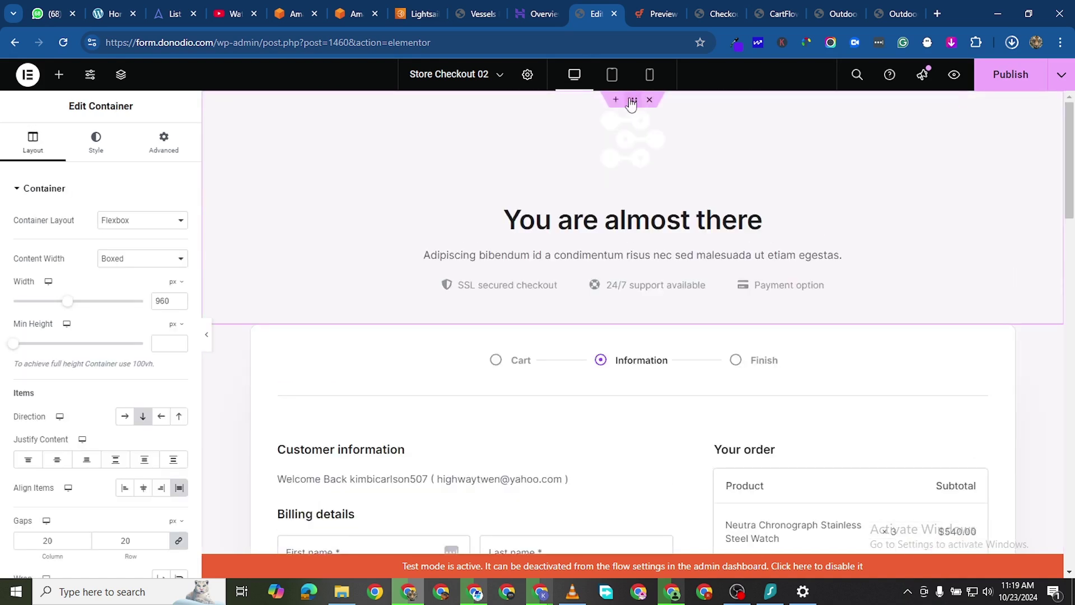
{"action": "left_click", "coordinate": [96, 143]}
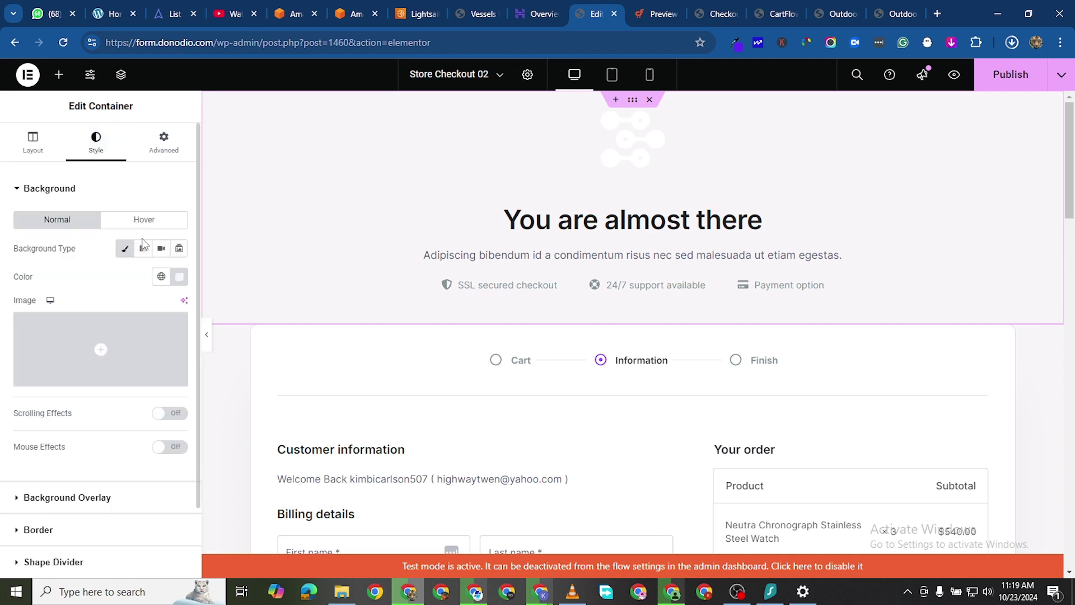
{"action": "left_click", "coordinate": [179, 277]}
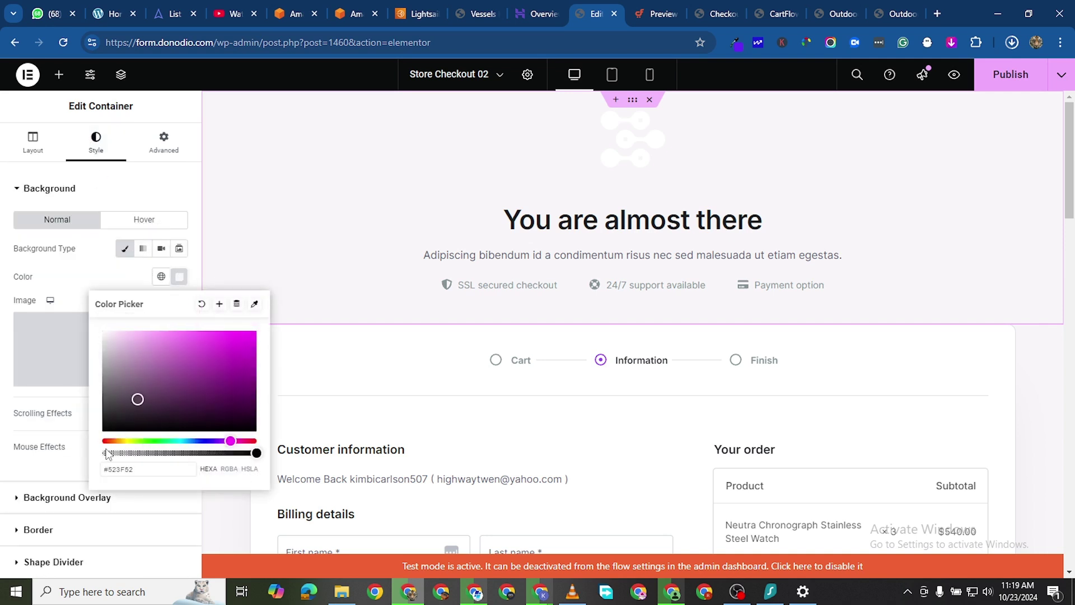
{"action": "left_click_drag", "start_coordinate": [106, 429], "coordinate": [64, 446]}
{"action": "left_click", "coordinate": [64, 448]}
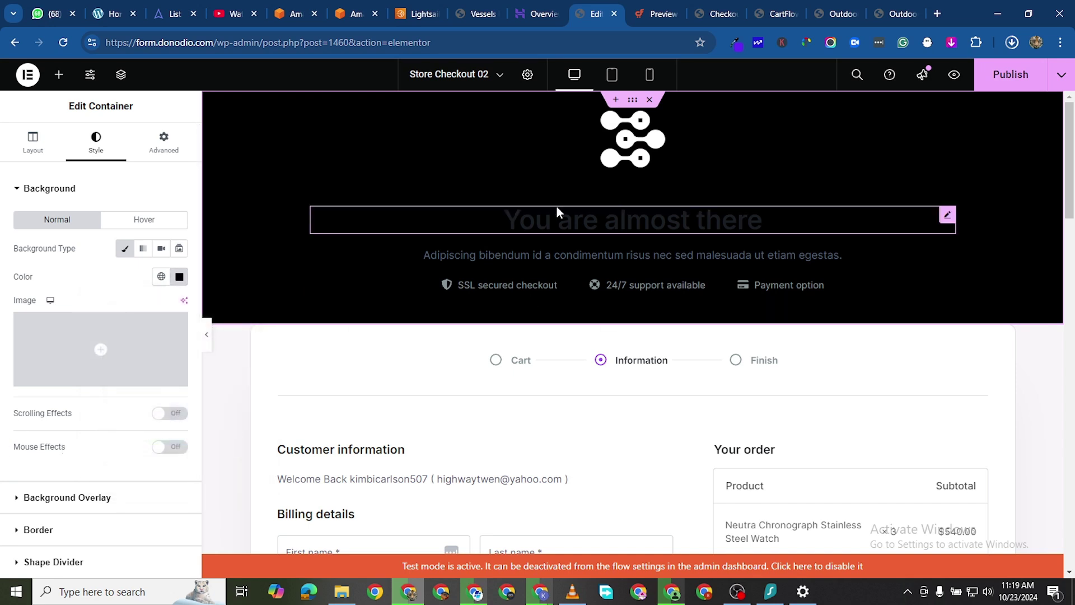
Step: Change the text color of the "You are almost there" heading to white
{"action": "left_click", "coordinate": [350, 209]}
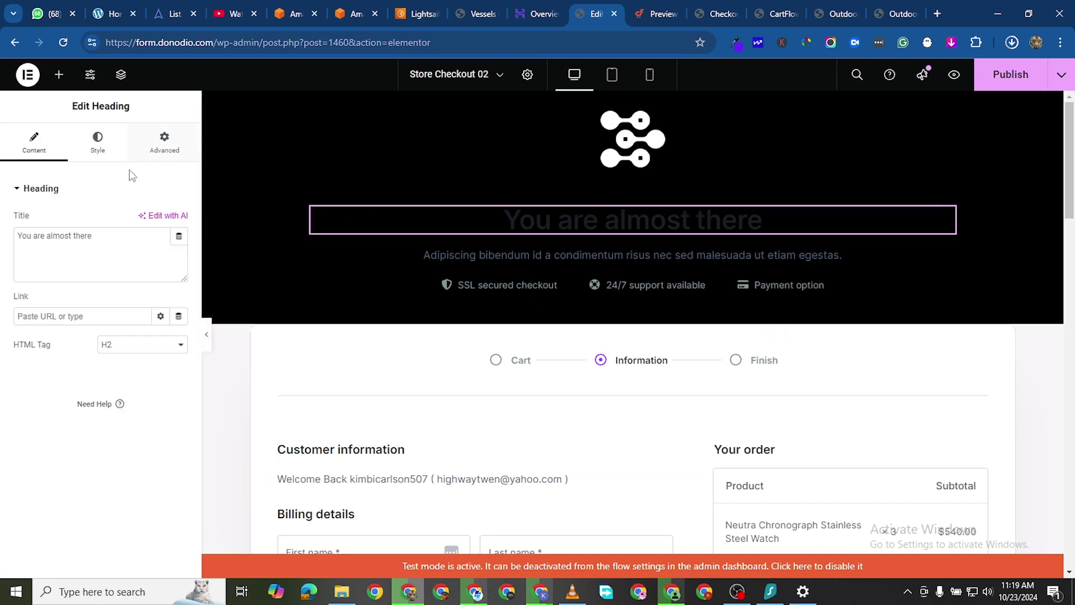
{"action": "left_click", "coordinate": [98, 140]}
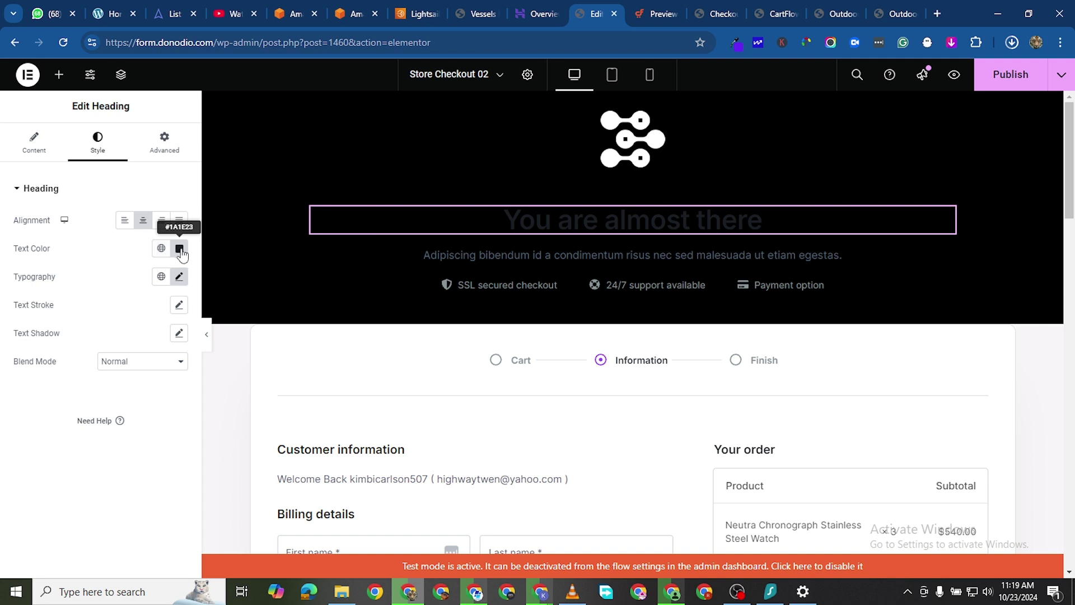
{"action": "left_click", "coordinate": [180, 251]}
{"action": "left_click", "coordinate": [106, 337]}
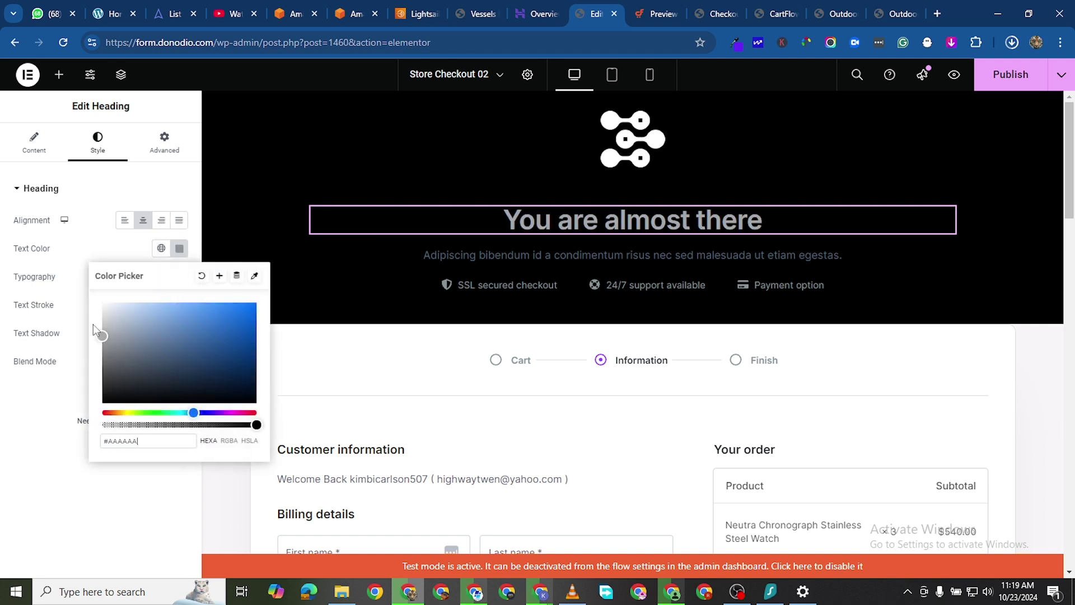
{"action": "left_click_drag", "start_coordinate": [93, 324], "coordinate": [83, 293]}
{"action": "left_click", "coordinate": [19, 506]}
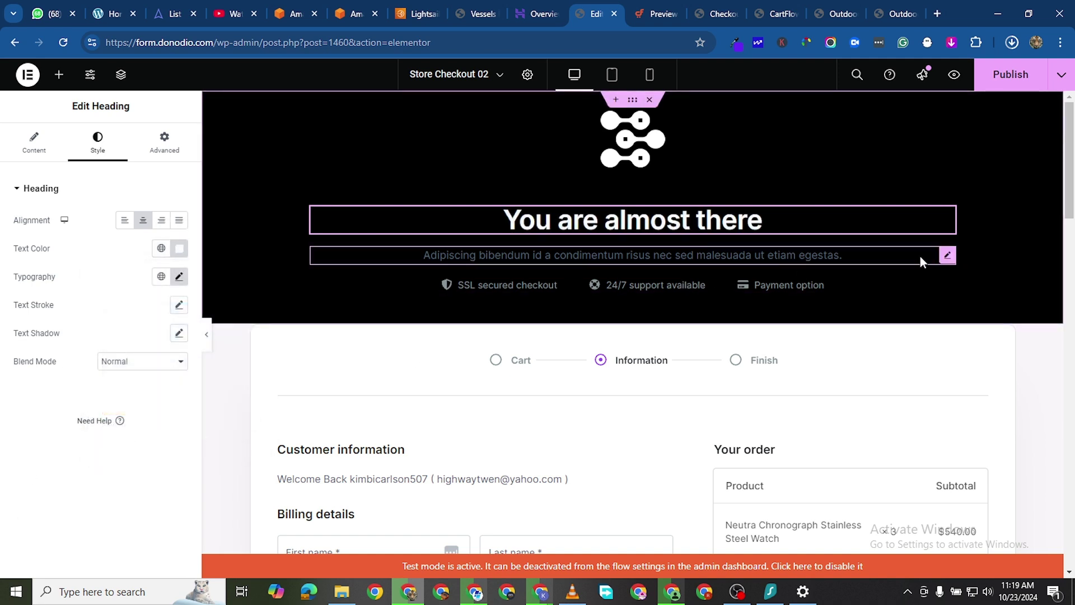
Step: Change the text color of the subheading below "You are almost there" to white, #FFFFFF
{"action": "left_click", "coordinate": [946, 256]}
{"action": "left_click", "coordinate": [123, 152]}
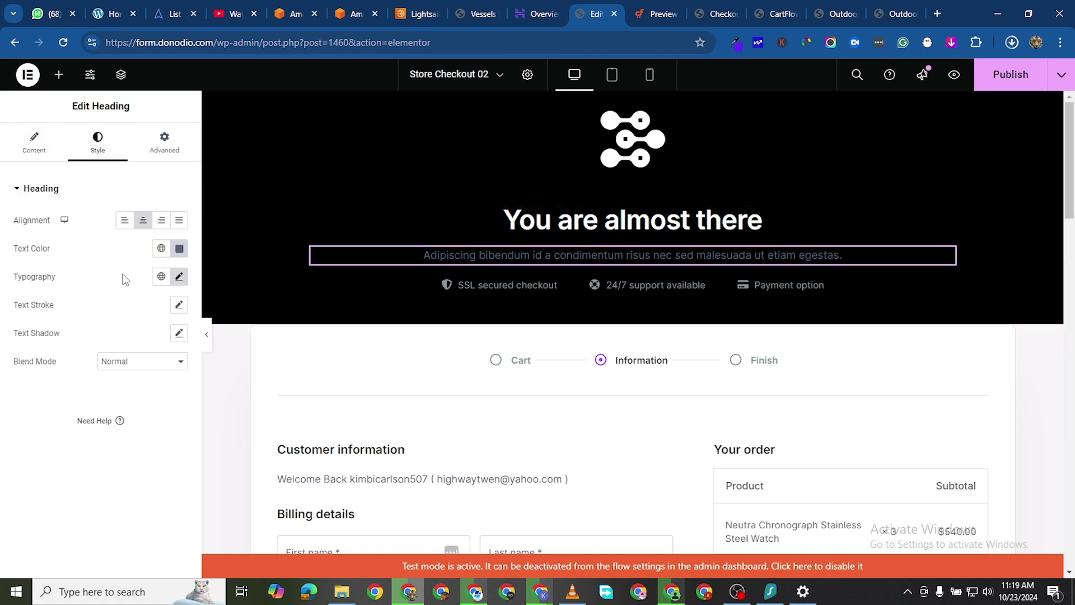
{"action": "left_click", "coordinate": [179, 248]}
{"action": "left_click_drag", "start_coordinate": [102, 315], "coordinate": [102, 302]}
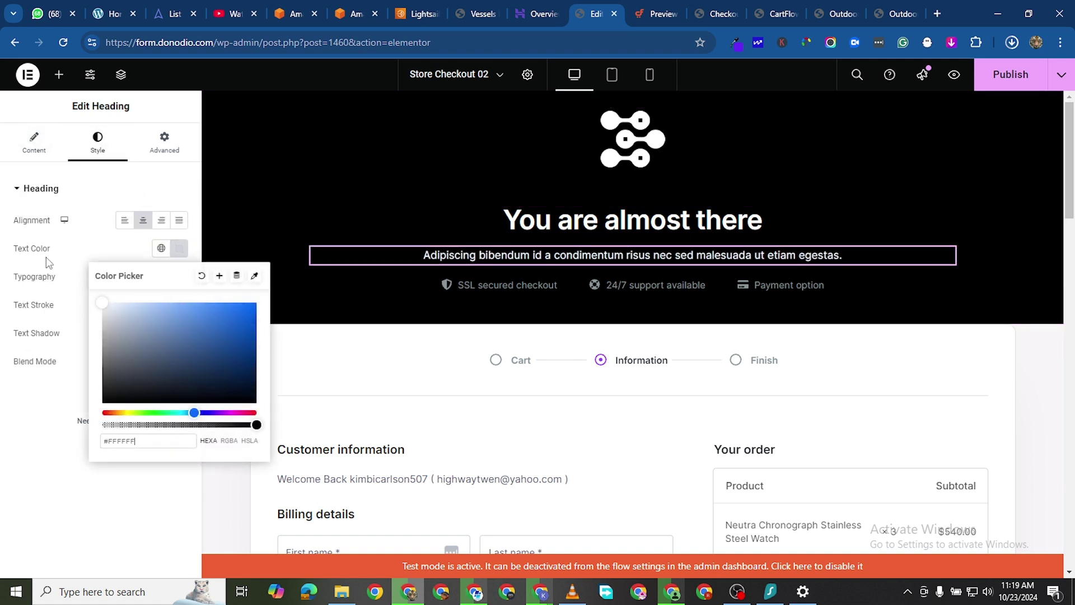
Step: Set the header subheading's font family to Poppins
{"action": "left_click", "coordinate": [179, 276]}
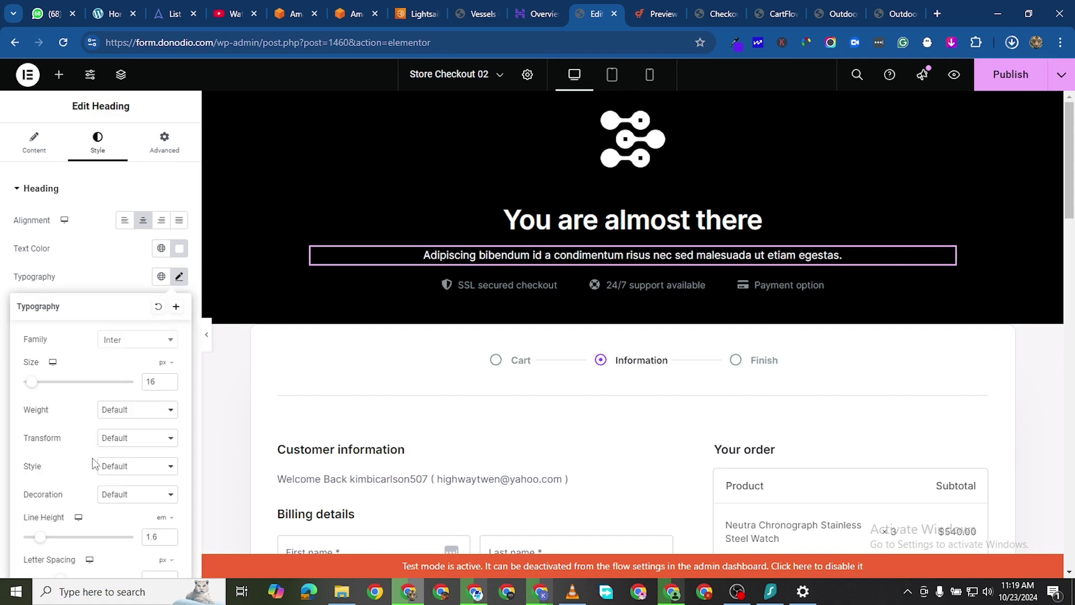
{"action": "left_click", "coordinate": [137, 340]}
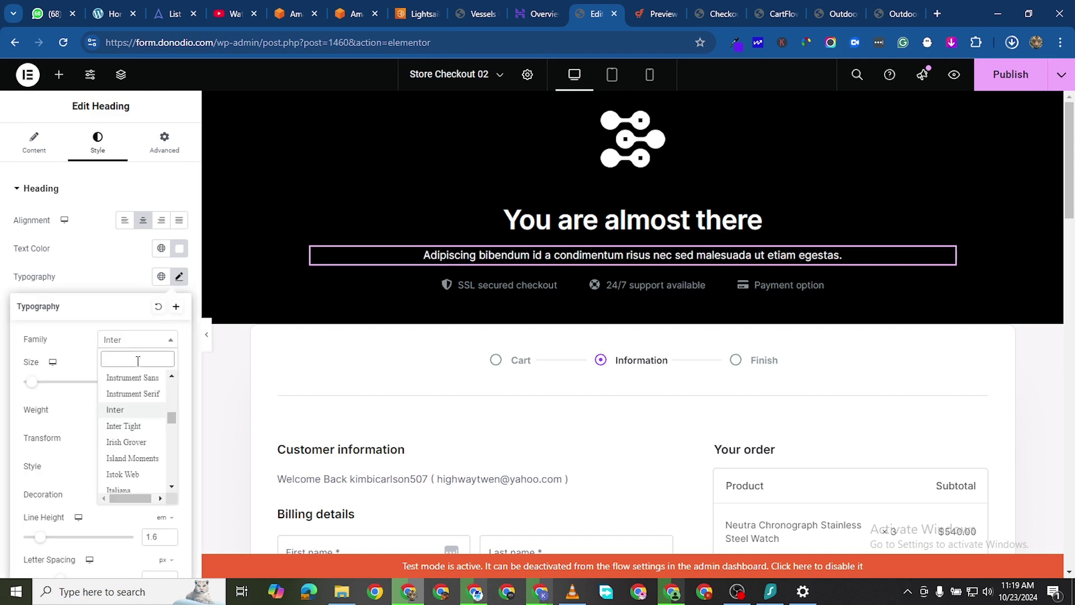
{"action": "type", "text": "POPP"}
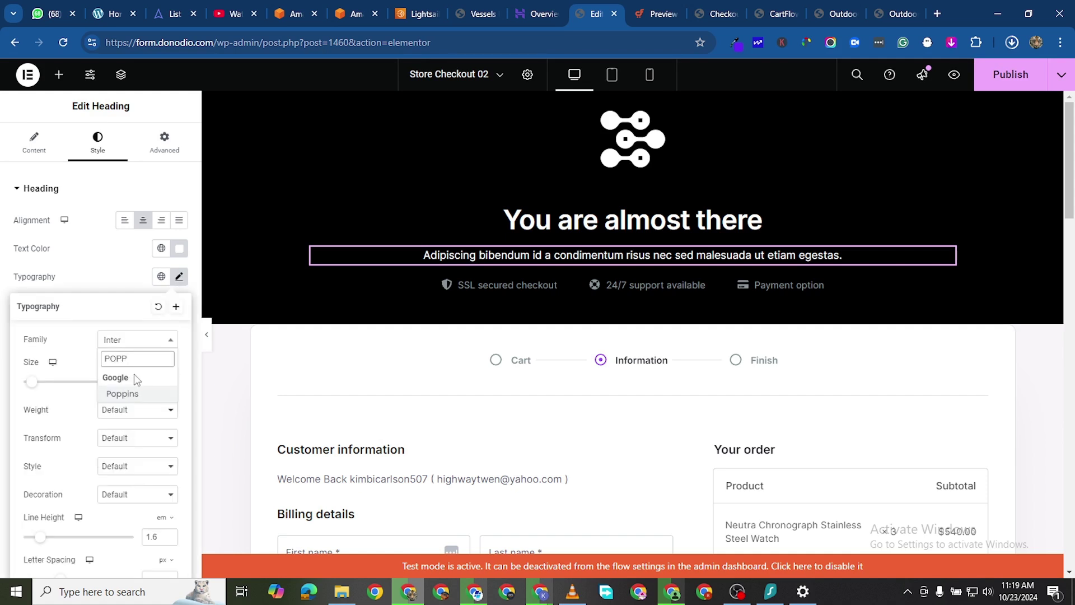
{"action": "left_click", "coordinate": [134, 392]}
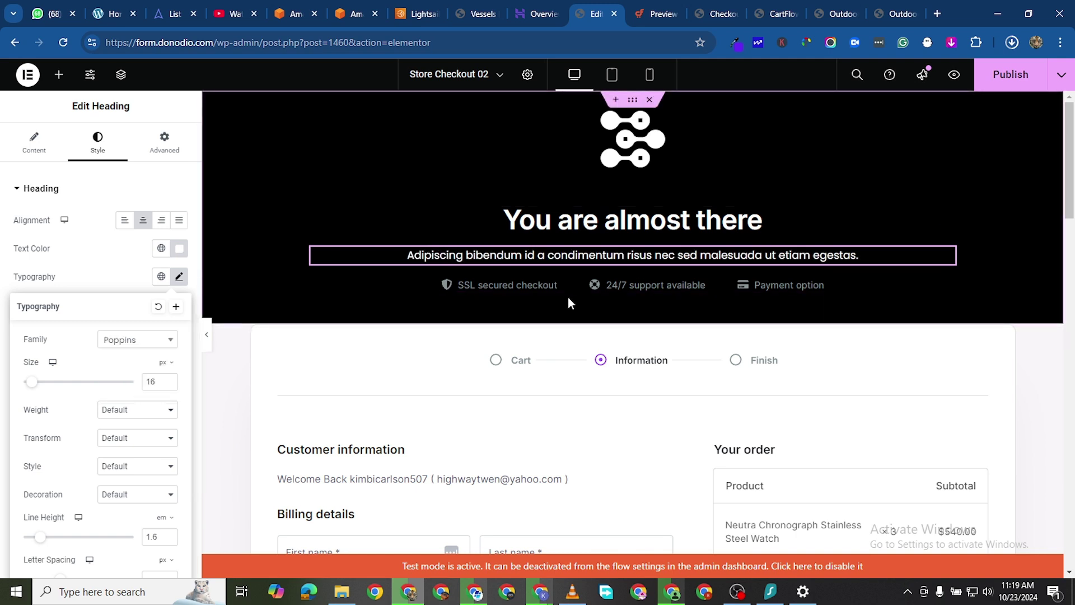
Step: Change the icons in the header's icon list (SSL secured checkout, 24/7 support available, Payment option) to white
{"action": "left_click", "coordinate": [945, 285]}
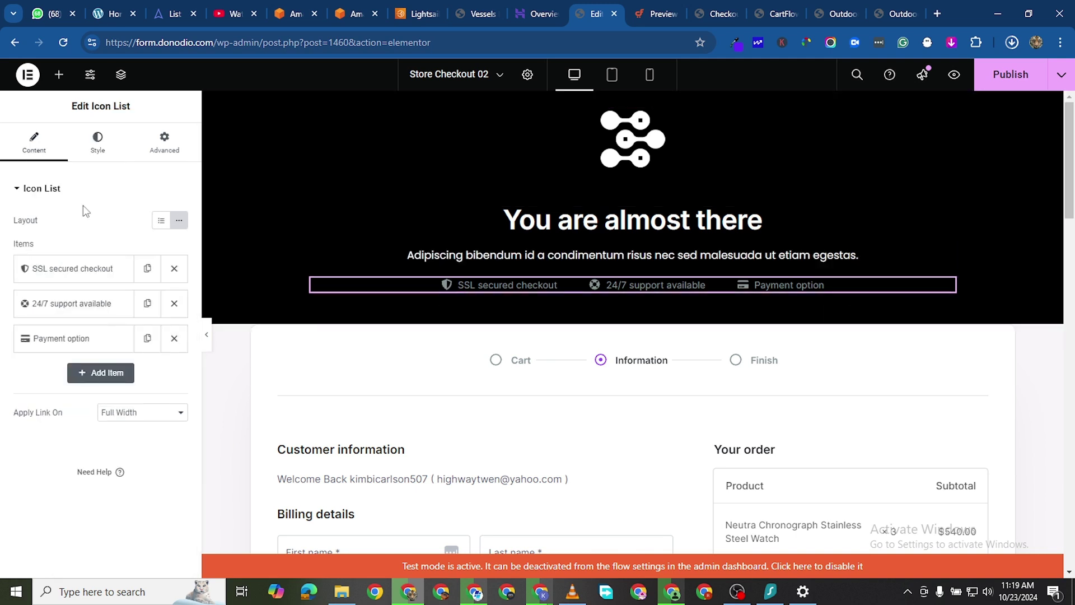
{"action": "left_click", "coordinate": [97, 143]}
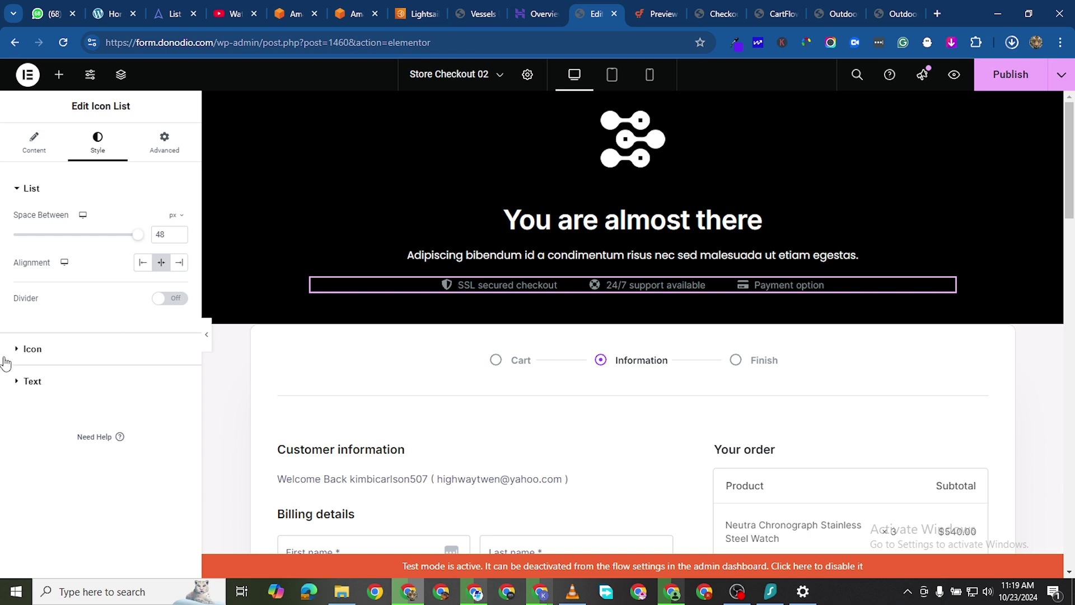
{"action": "left_click", "coordinate": [150, 348]}
{"action": "left_click", "coordinate": [179, 280]}
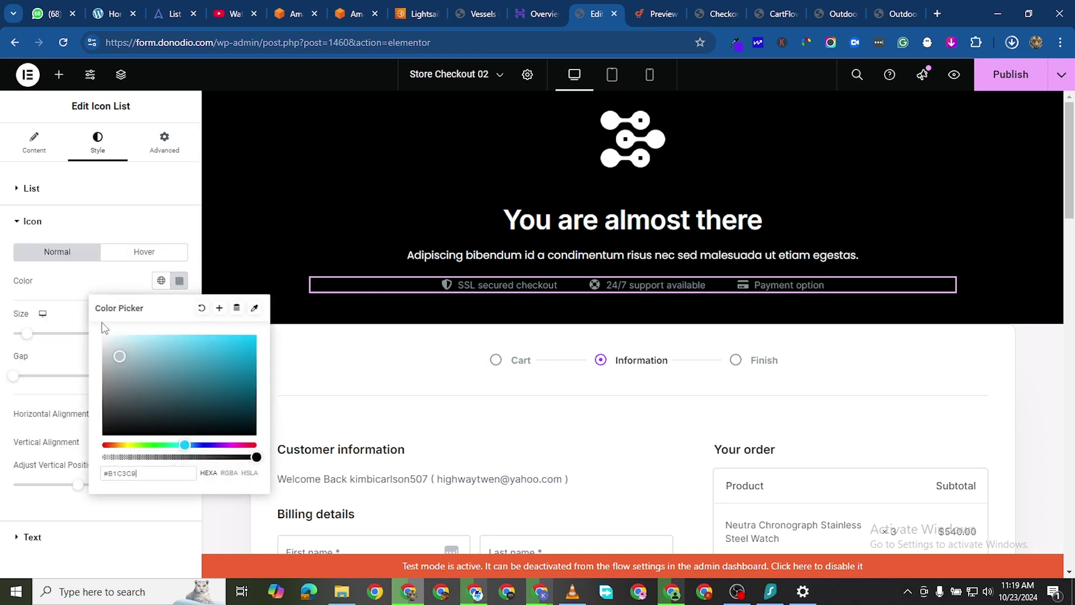
{"action": "left_click", "coordinate": [72, 304]}
Step: Change the text color of the header's icon list items to light grey
{"action": "scroll", "coordinate": [48, 455], "scroll_direction": "down", "scroll_amount": 1}
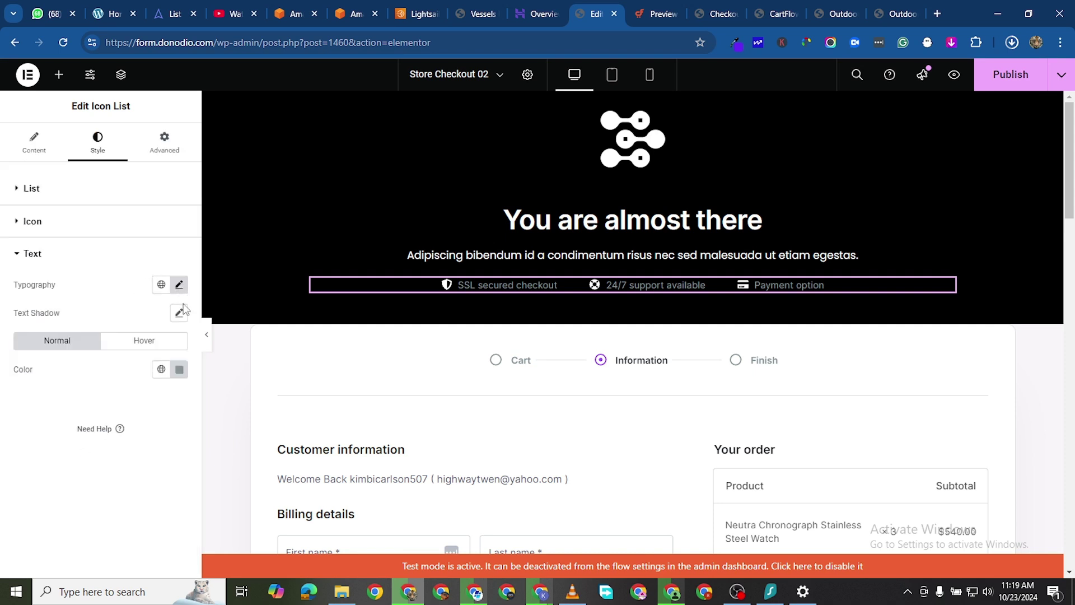
{"action": "left_click", "coordinate": [179, 369]}
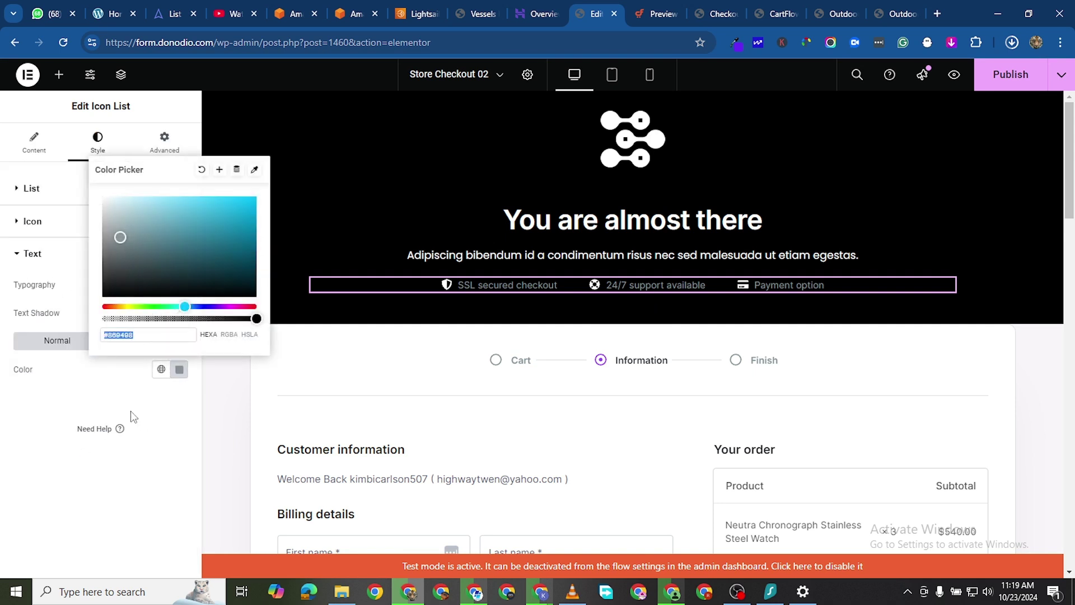
{"action": "left_click_drag", "start_coordinate": [110, 226], "coordinate": [102, 213]}
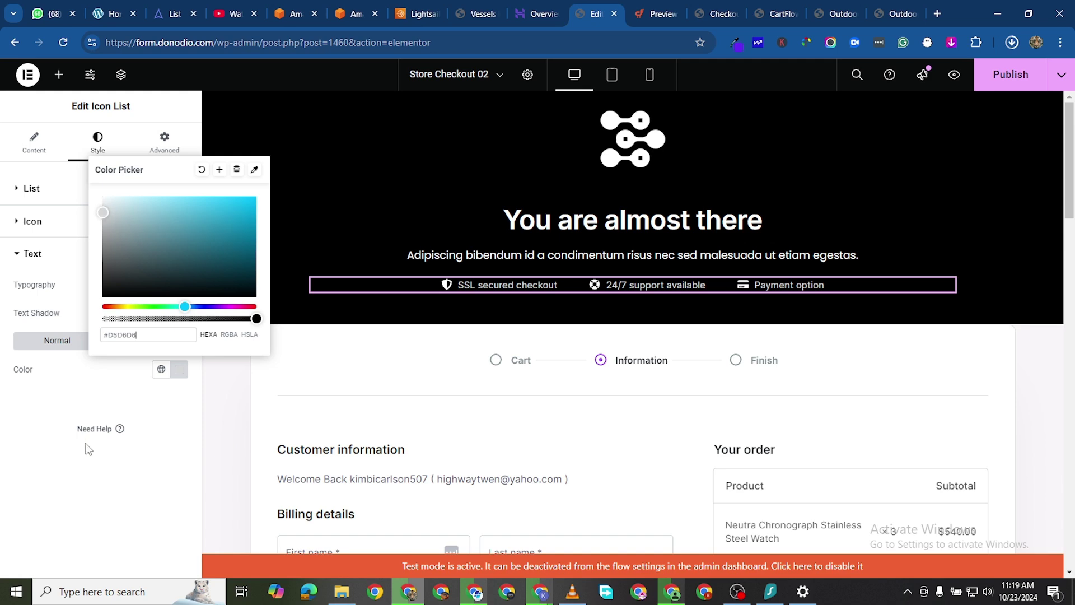
{"action": "left_click", "coordinate": [71, 455]}
Step: Set the first gradient color of the outer checkout form section's background to black, #000000
{"action": "scroll", "coordinate": [638, 336], "scroll_direction": "down", "scroll_amount": 3}
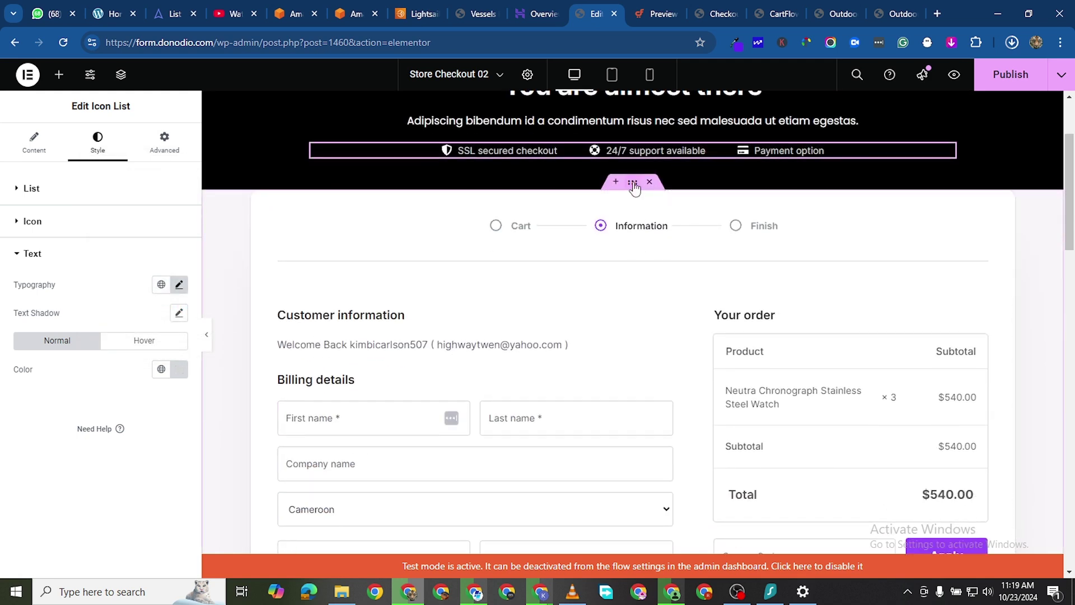
{"action": "left_click", "coordinate": [633, 184]}
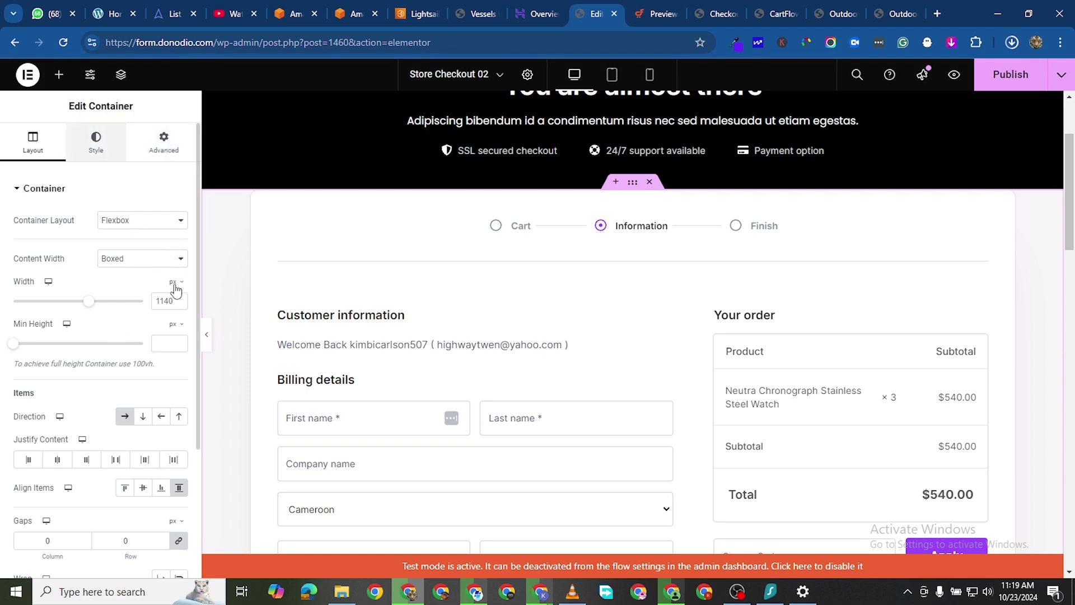
{"action": "left_click", "coordinate": [96, 141]}
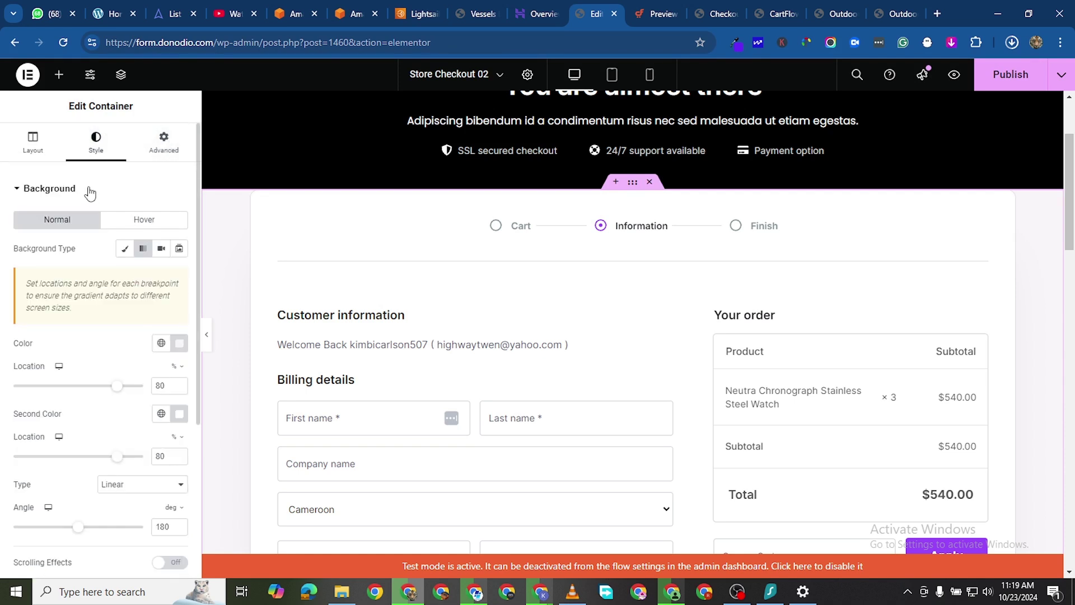
{"action": "left_click", "coordinate": [178, 344]}
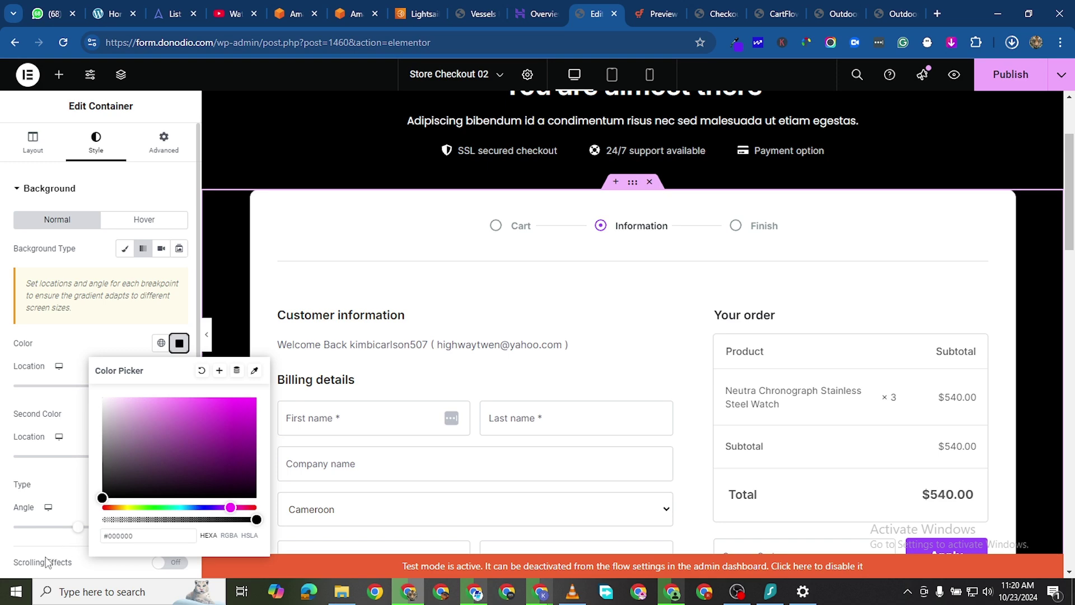
{"action": "left_click", "coordinate": [556, 341]}
Step: Check the section's new background along the form and set its second gradient color to grey, #6F6F6F
{"action": "scroll", "coordinate": [473, 311], "scroll_direction": "down", "scroll_amount": 5}
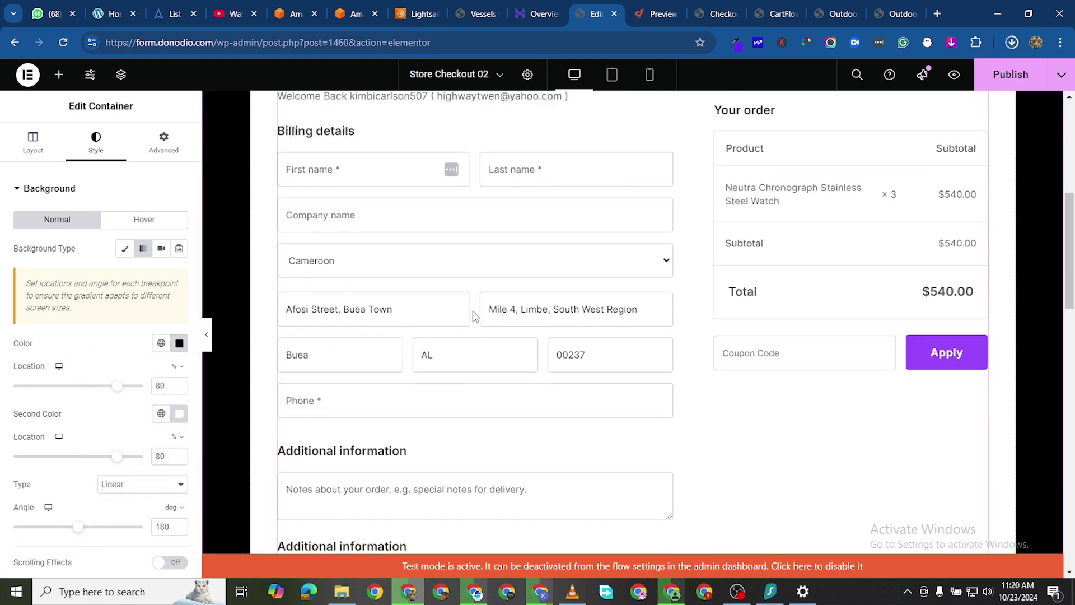
{"action": "scroll", "coordinate": [473, 310], "scroll_direction": "up", "scroll_amount": 6}
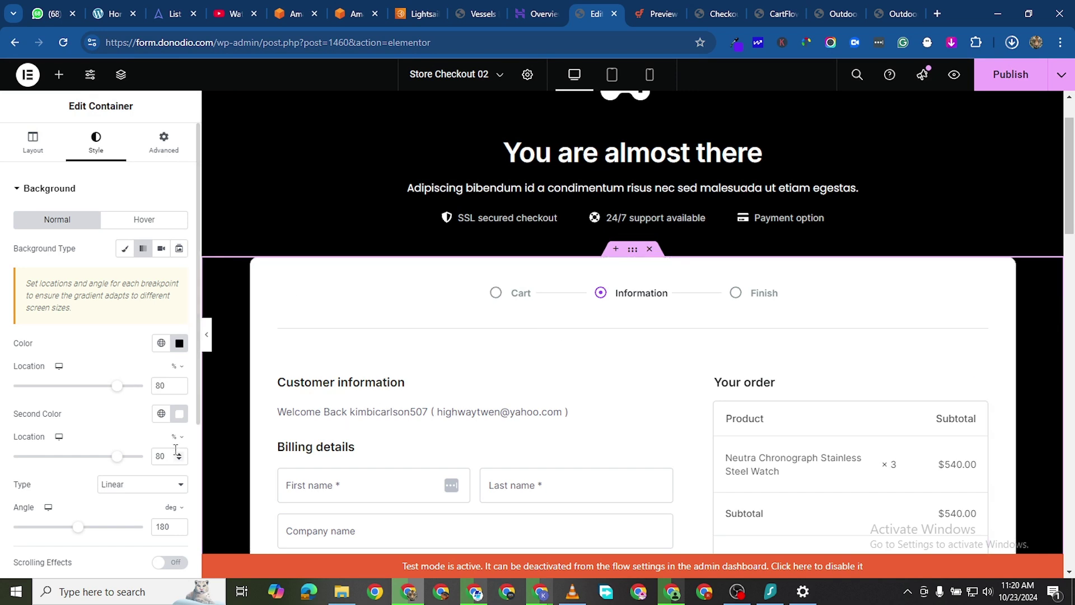
{"action": "left_click", "coordinate": [179, 413]}
{"action": "left_click_drag", "start_coordinate": [120, 283], "coordinate": [85, 299]}
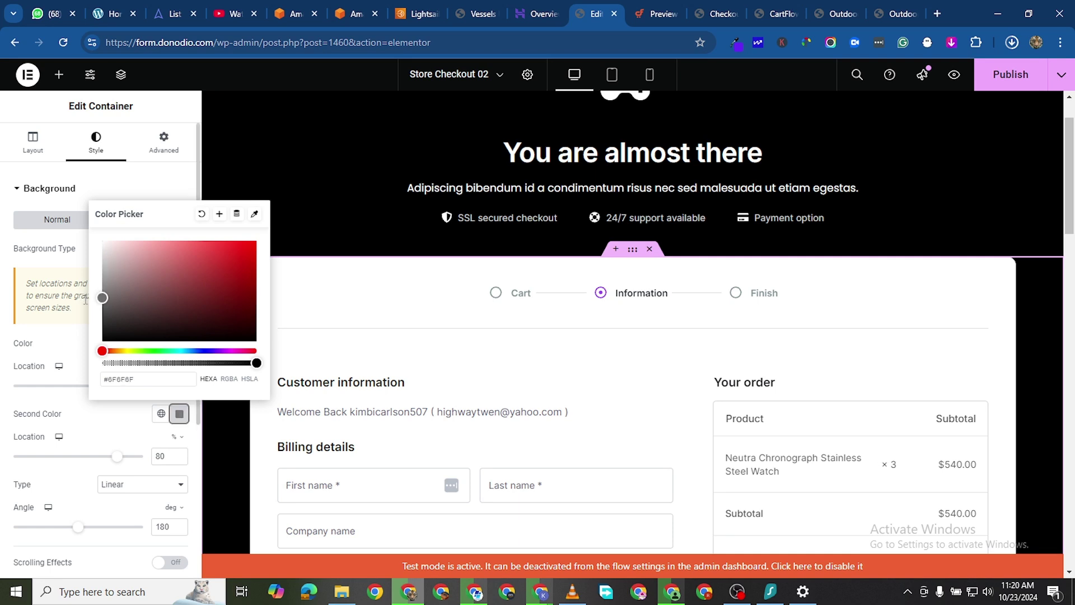
{"action": "left_click", "coordinate": [3, 402]}
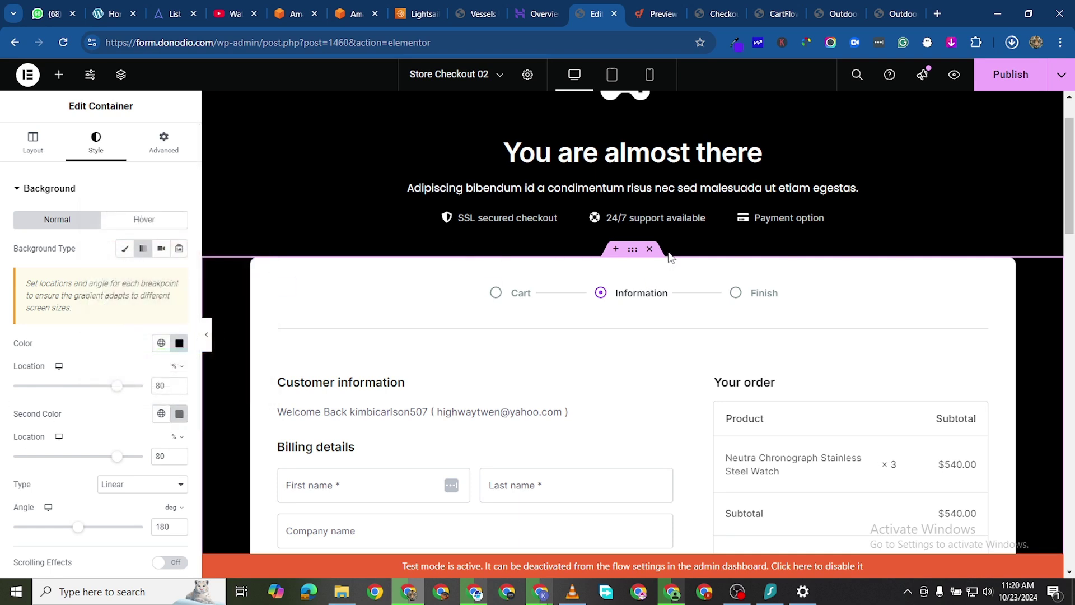
Step: Set the background color of the inner container holding the checkout steps and form to black, #000000
{"action": "left_click", "coordinate": [260, 267]}
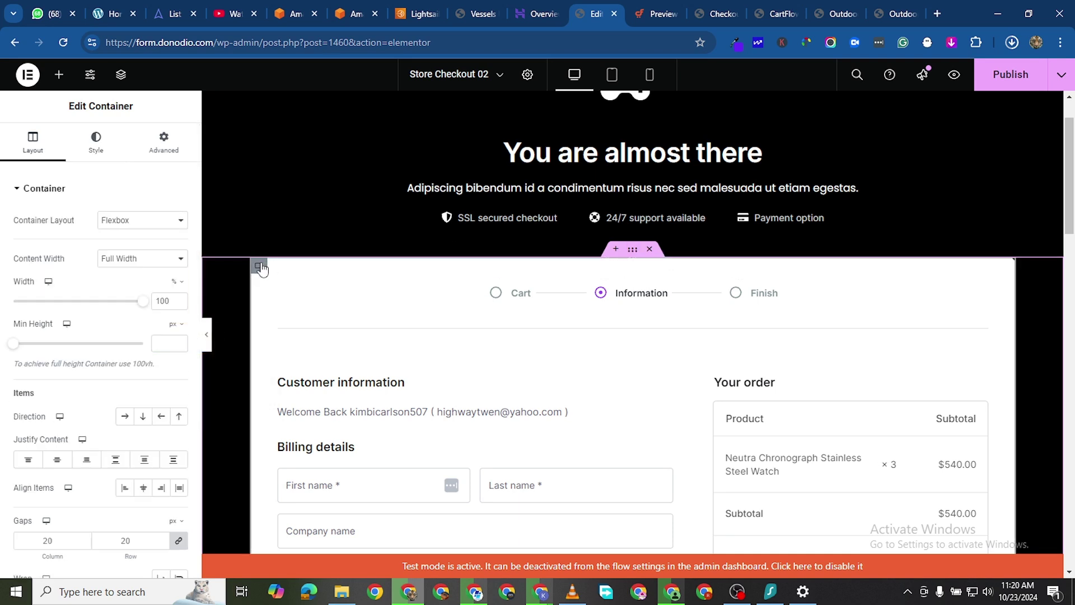
{"action": "left_click", "coordinate": [96, 142]}
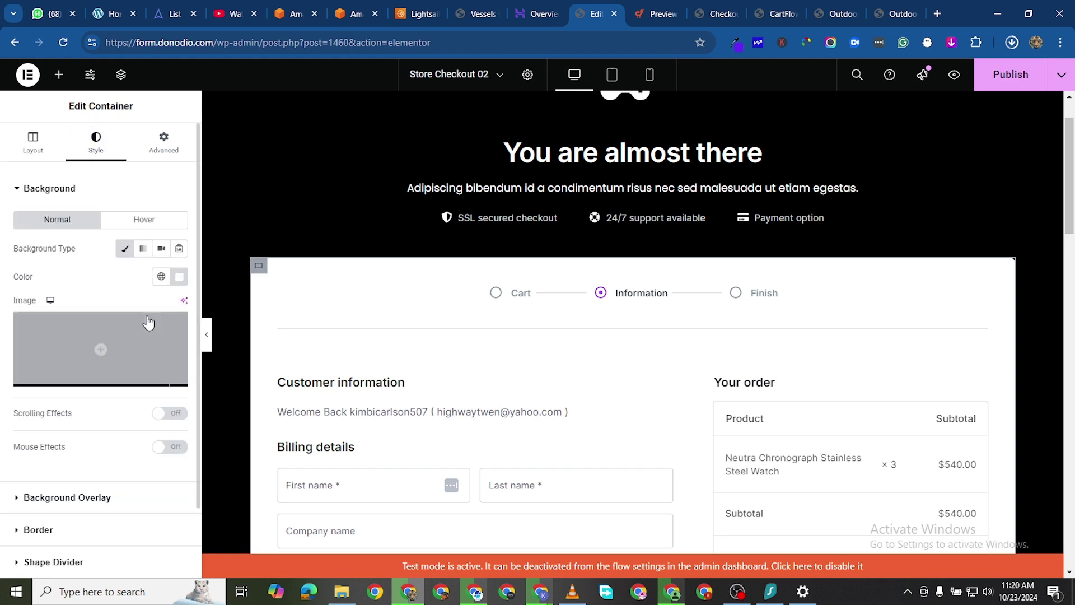
{"action": "left_click", "coordinate": [179, 277]}
{"action": "left_click_drag", "start_coordinate": [112, 408], "coordinate": [97, 436]}
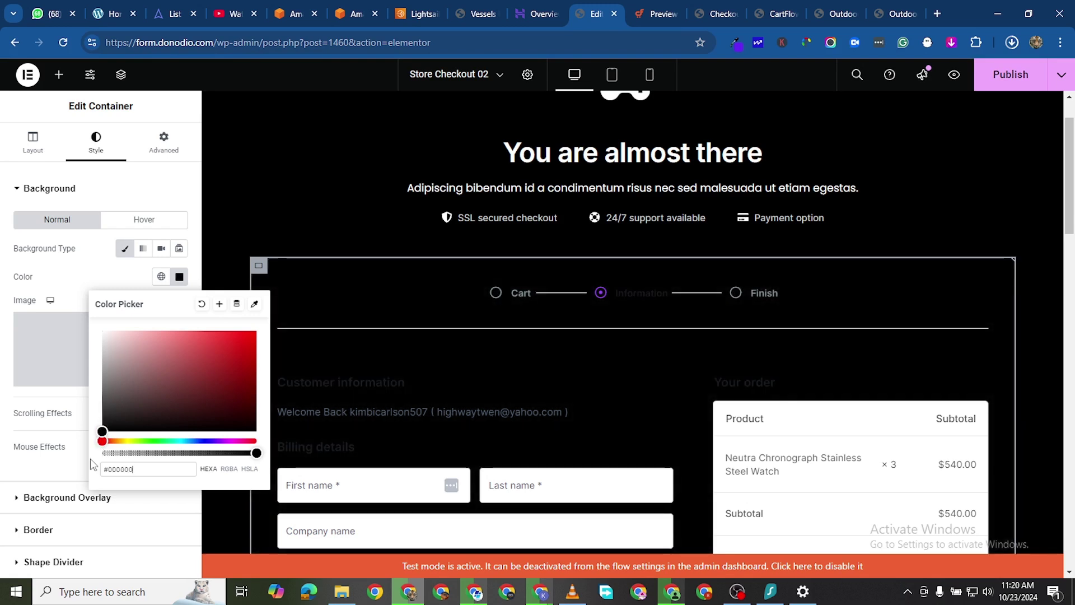
Step: Set the border color of the inner container around the checkout steps and form to white
{"action": "left_click", "coordinate": [23, 530]}
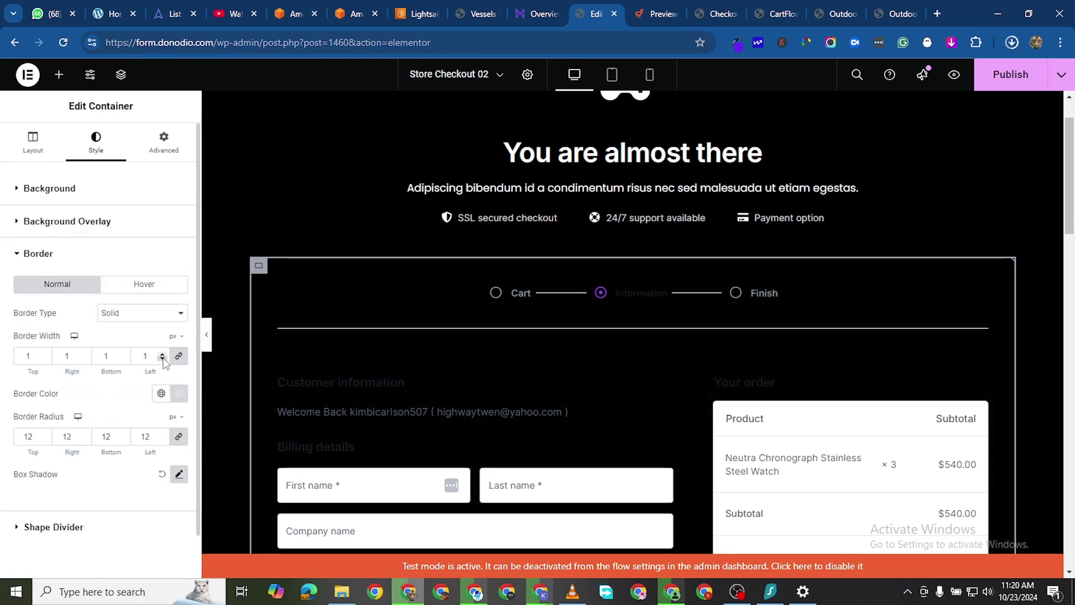
{"action": "left_click", "coordinate": [180, 393]}
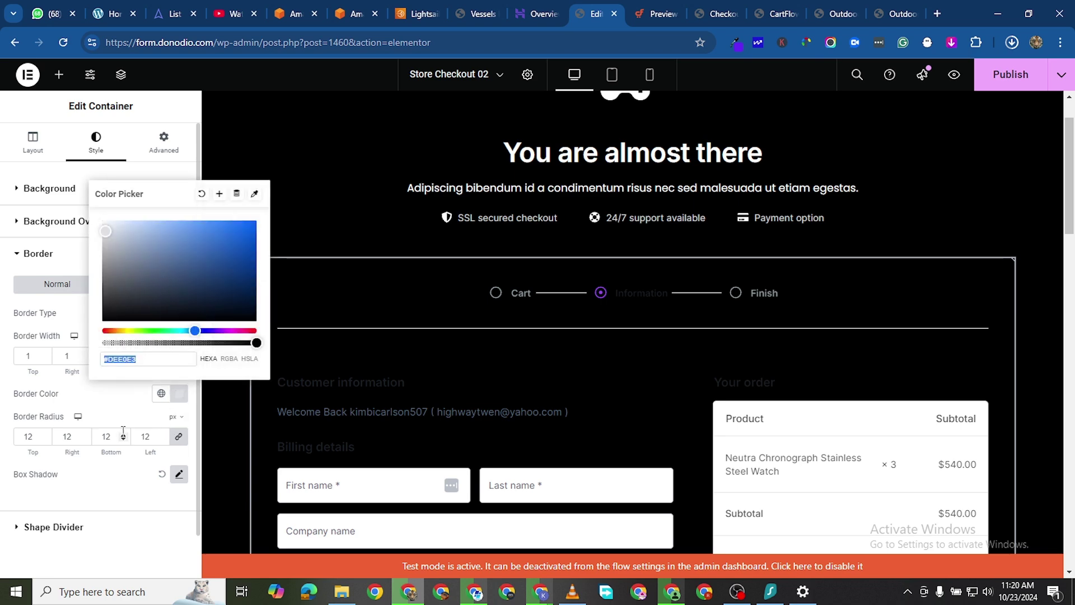
{"action": "left_click", "coordinate": [325, 408]}
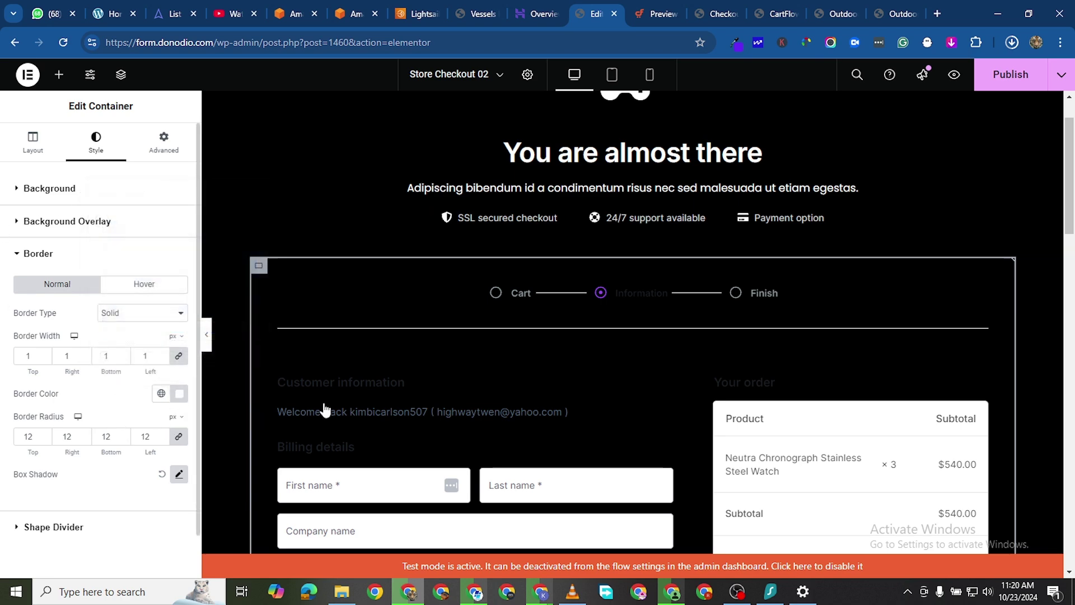
{"action": "scroll", "coordinate": [454, 347], "scroll_direction": "down", "scroll_amount": 1}
{"action": "scroll", "coordinate": [584, 339], "scroll_direction": "down", "scroll_amount": 7}
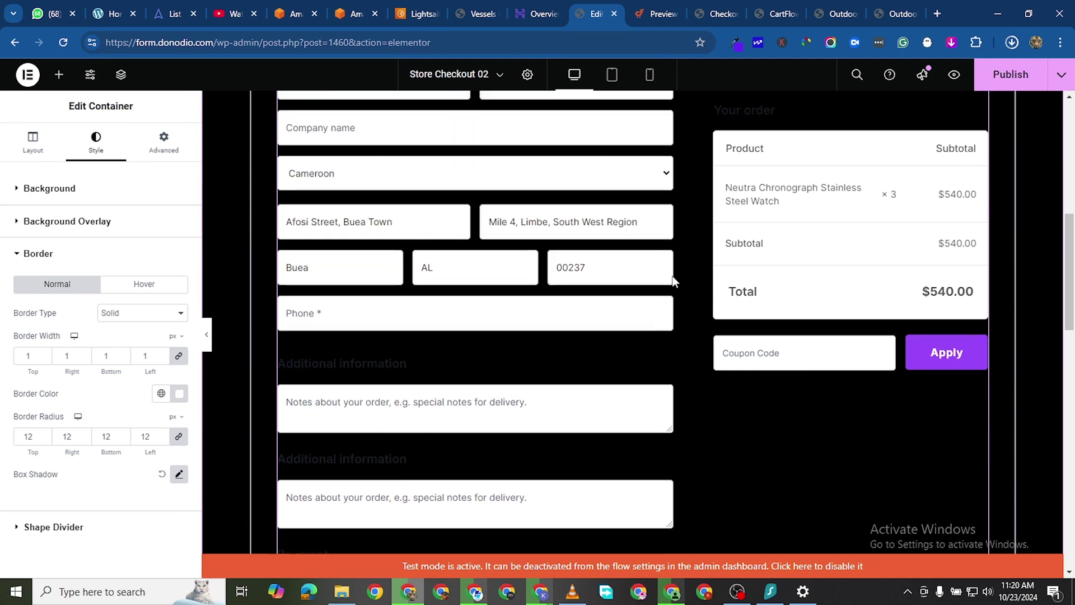
{"action": "scroll", "coordinate": [677, 306], "scroll_direction": "up", "scroll_amount": 5}
{"action": "scroll", "coordinate": [708, 253], "scroll_direction": "up", "scroll_amount": 1}
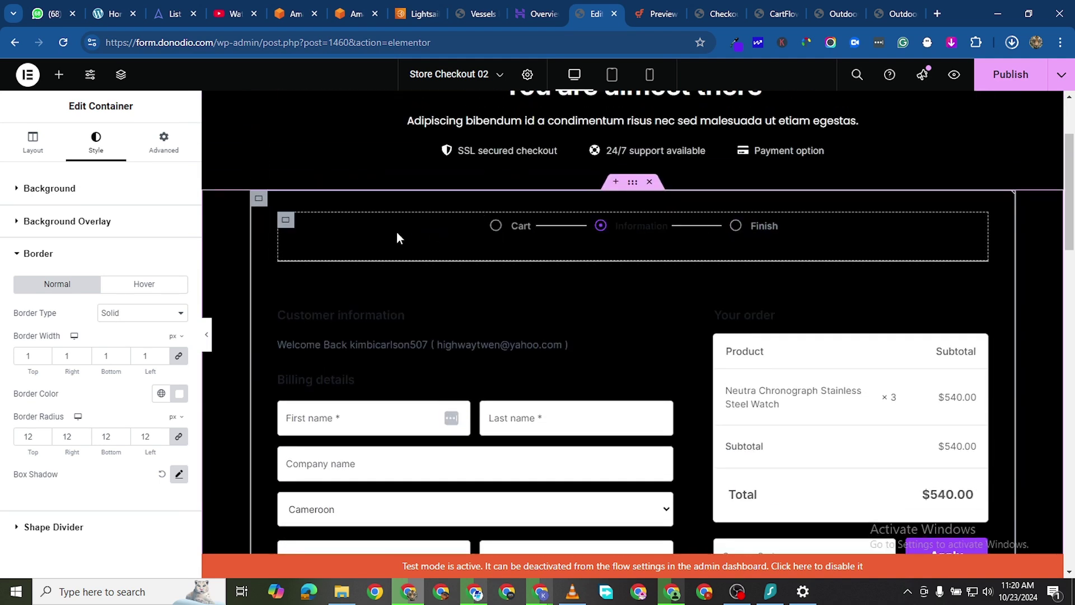
Step: Set the icon color of the Cart item in the checkout steps to white
{"action": "left_click", "coordinate": [514, 227]}
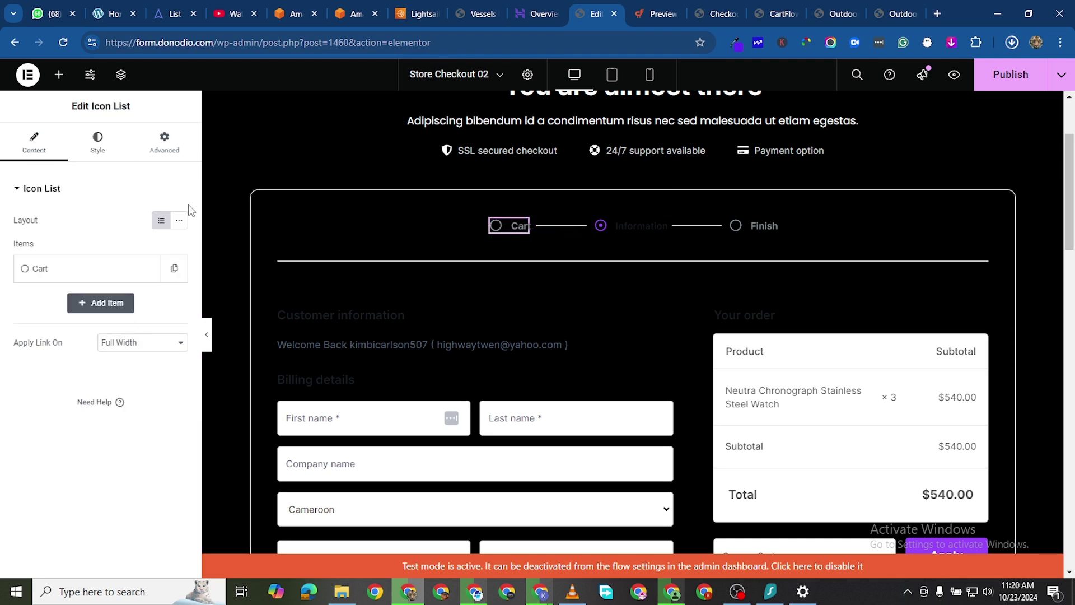
{"action": "left_click", "coordinate": [97, 139]}
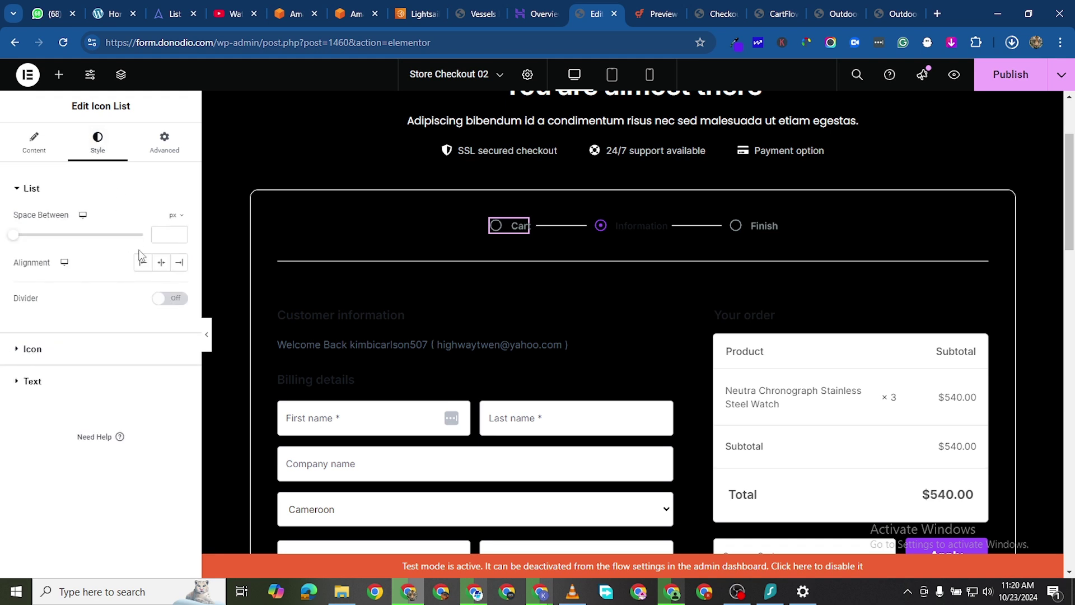
{"action": "left_click", "coordinate": [31, 349]}
{"action": "left_click", "coordinate": [180, 281]}
{"action": "left_click", "coordinate": [104, 335]}
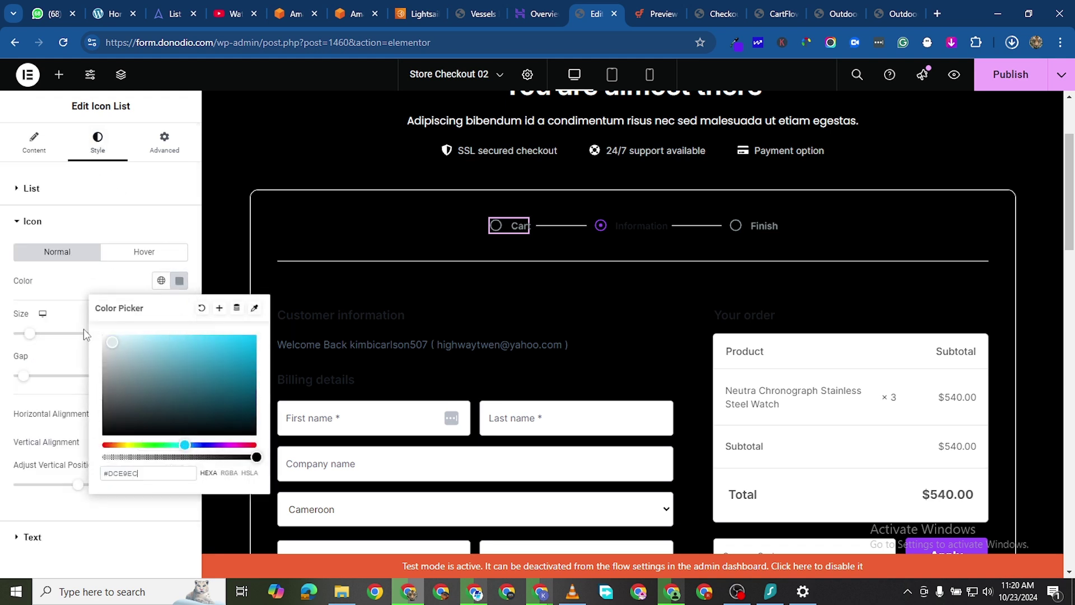
{"action": "left_click", "coordinate": [26, 355]}
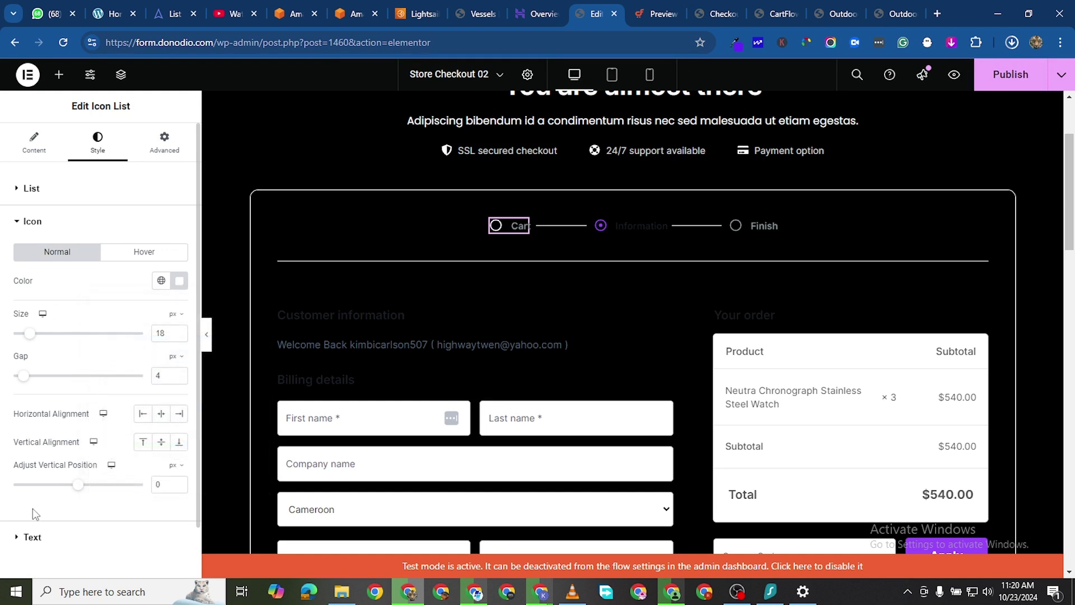
Step: Set the text color of the Cart step to white, #FFFFFF
{"action": "left_click", "coordinate": [18, 539]}
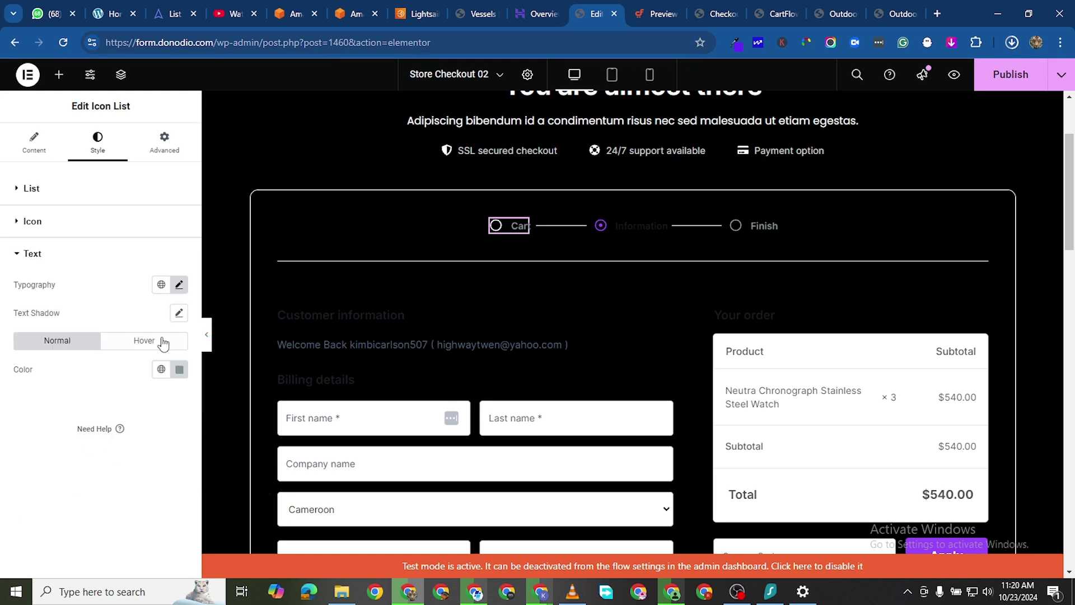
{"action": "left_click", "coordinate": [179, 369]}
{"action": "left_click_drag", "start_coordinate": [104, 175], "coordinate": [70, 152]}
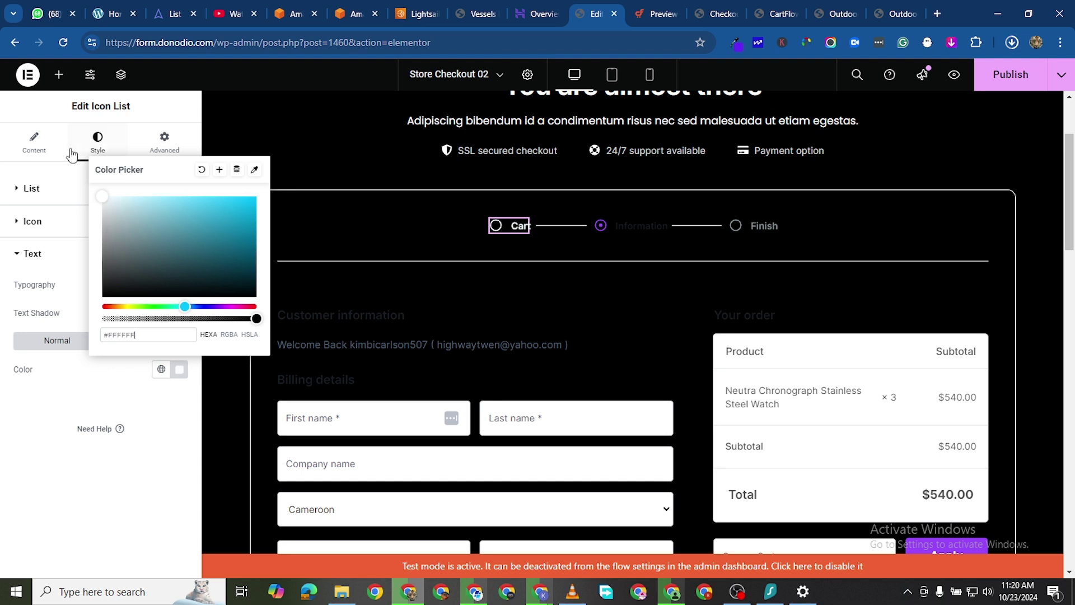
{"action": "left_click", "coordinate": [2, 378]}
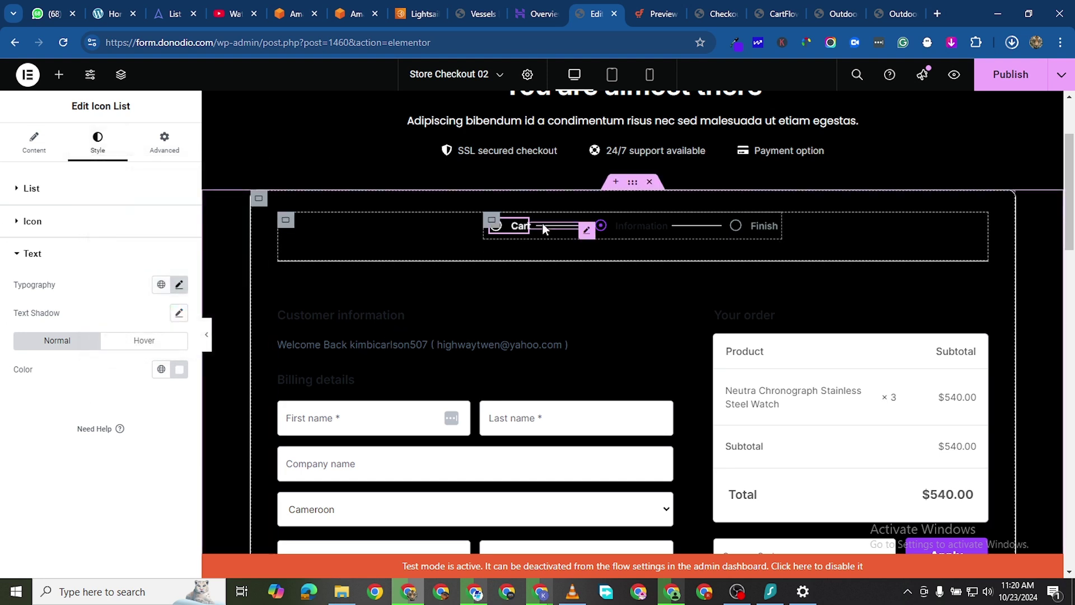
Step: Copy the Cart step and paste its style onto the Information and Finish steps
{"action": "right_click", "coordinate": [530, 232]}
{"action": "left_click", "coordinate": [552, 286]}
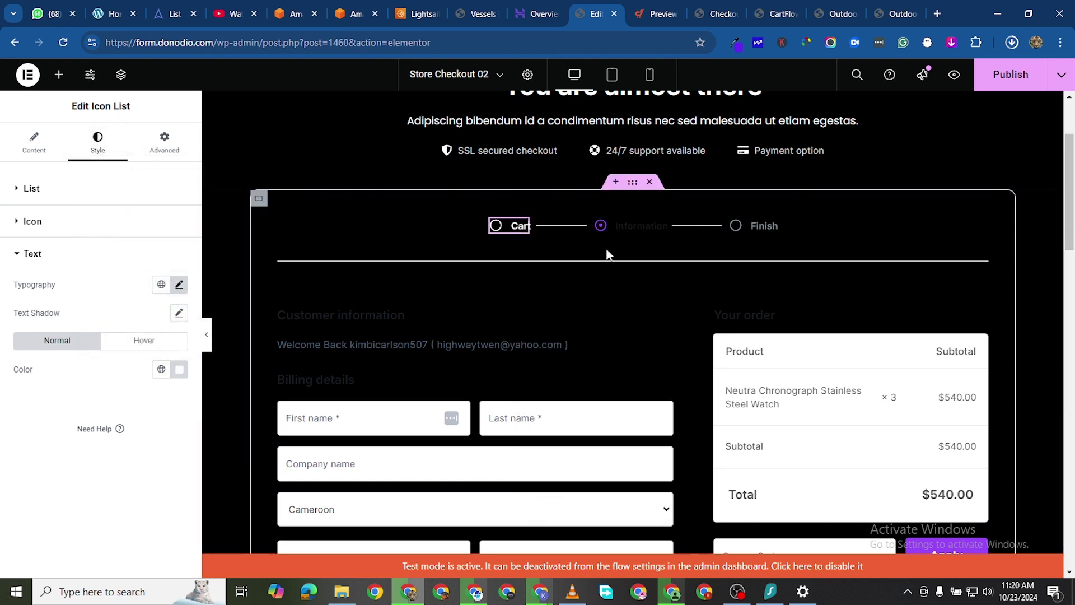
{"action": "right_click", "coordinate": [658, 226]}
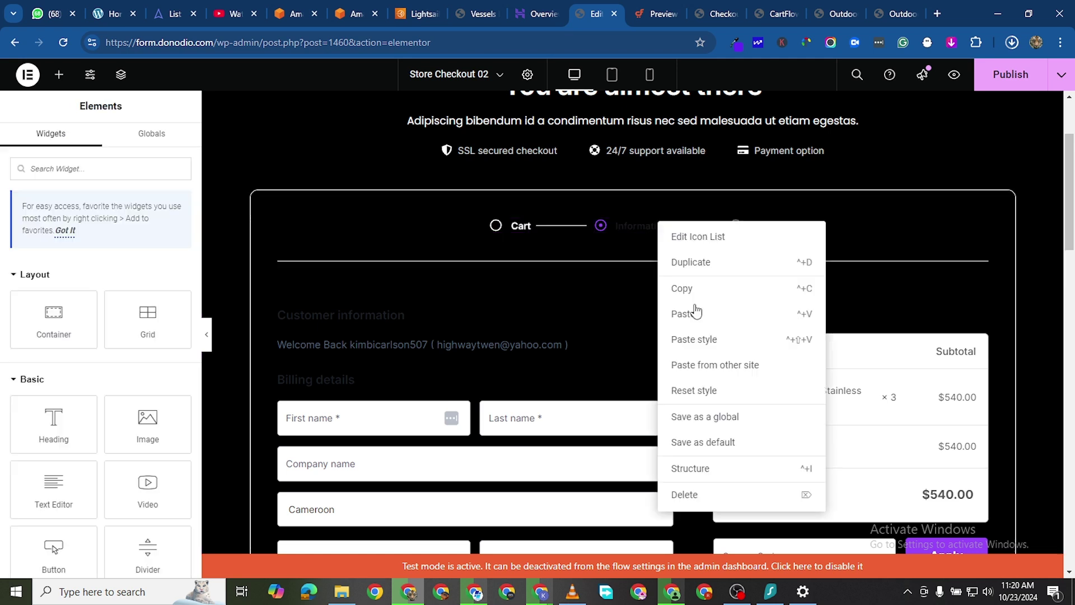
{"action": "left_click", "coordinate": [709, 339]}
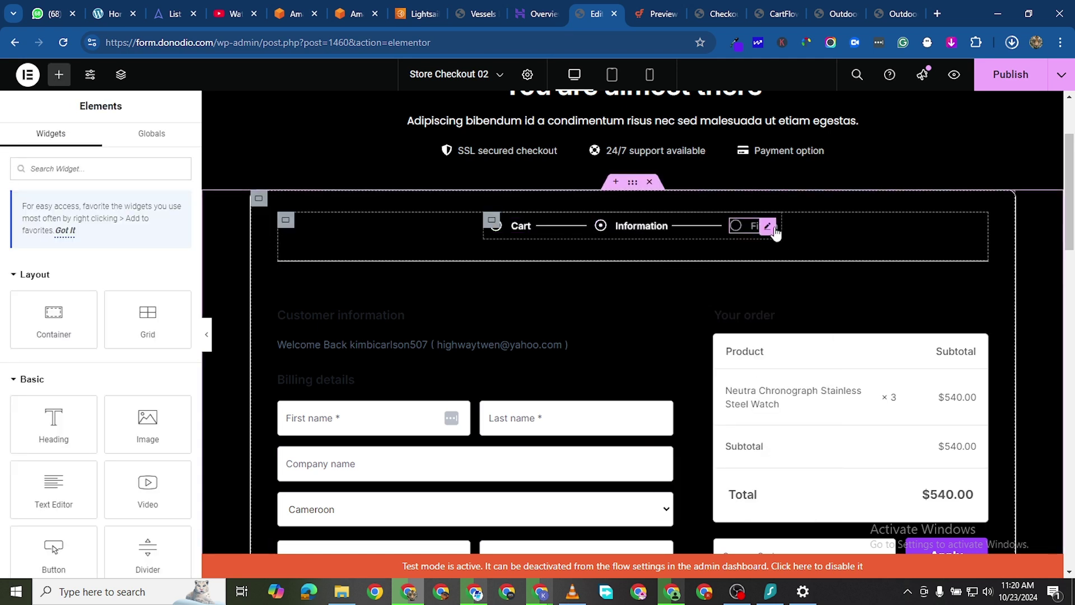
{"action": "right_click", "coordinate": [767, 229]}
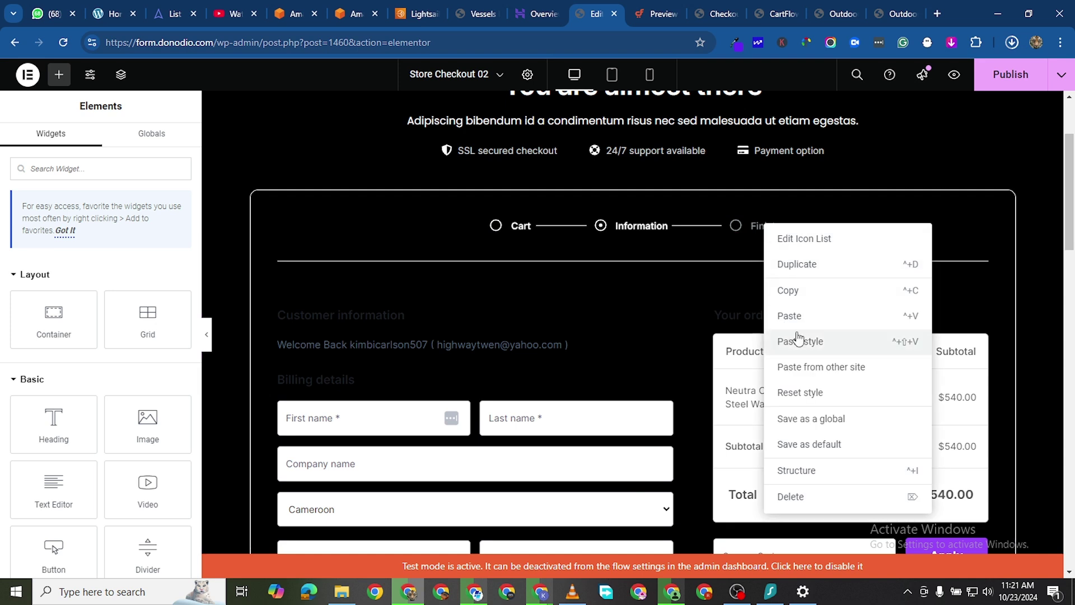
{"action": "left_click", "coordinate": [814, 340]}
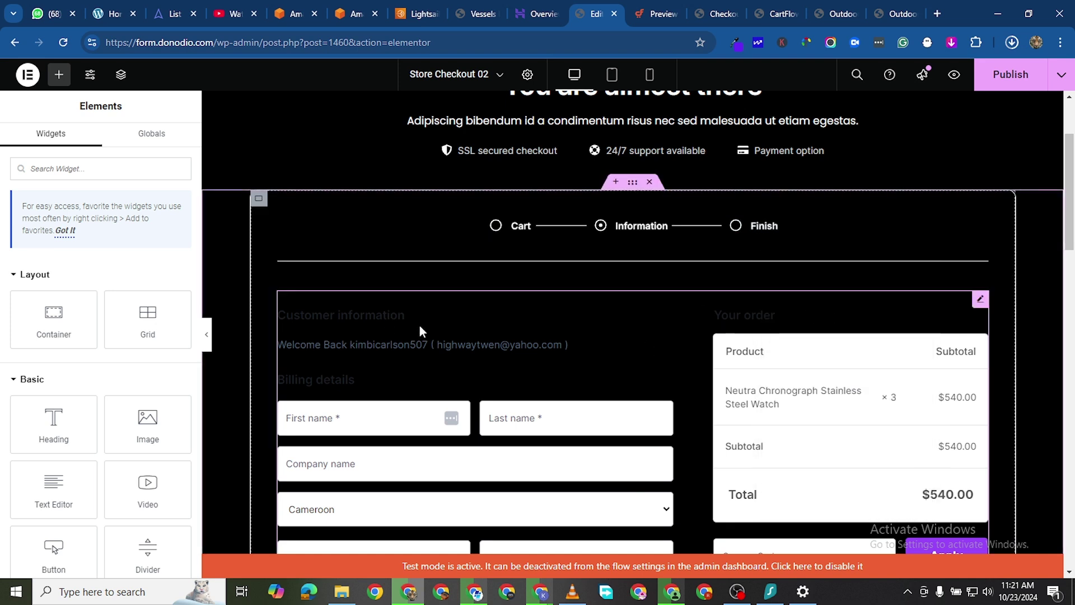
Step: Open the checkout form widget for editing and look over its sections from customer information to payment
{"action": "left_click", "coordinate": [980, 300]}
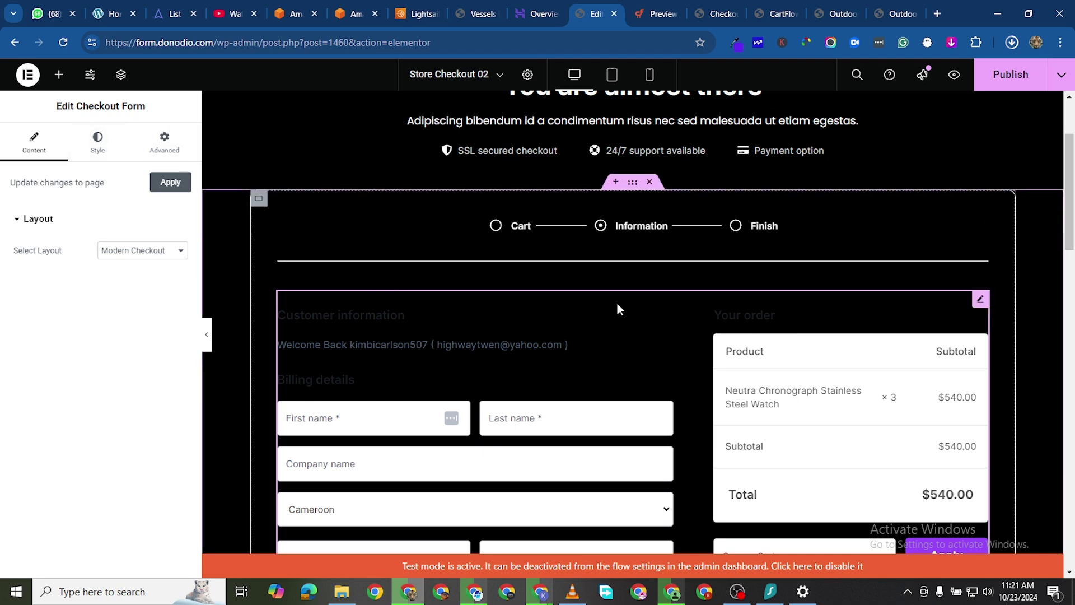
{"action": "scroll", "coordinate": [833, 295], "scroll_direction": "down", "scroll_amount": 3}
{"action": "scroll", "coordinate": [604, 215], "scroll_direction": "up", "scroll_amount": 2}
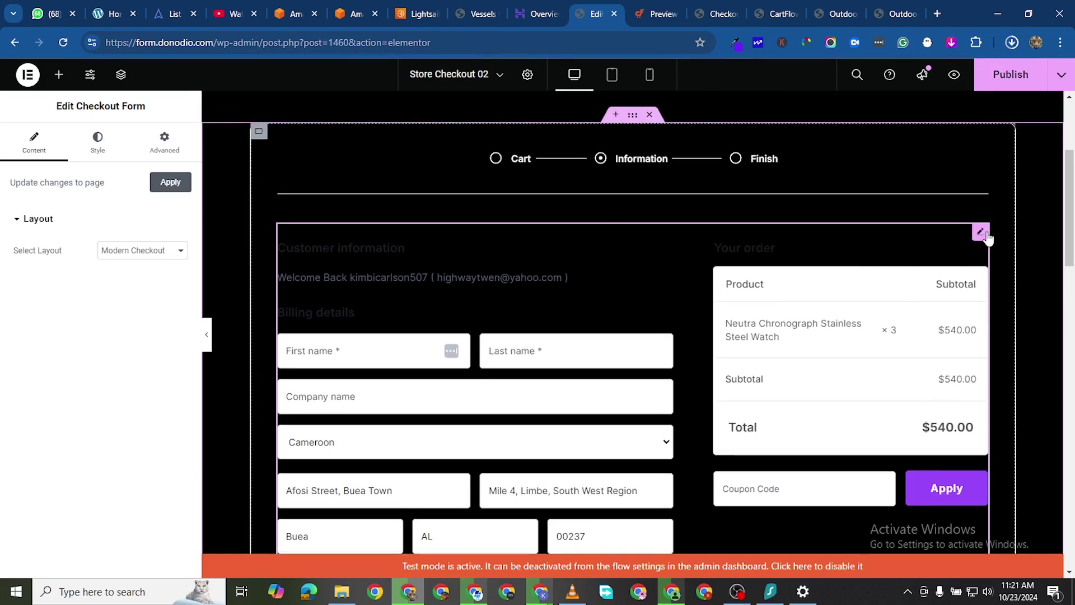
{"action": "scroll", "coordinate": [458, 399], "scroll_direction": "down", "scroll_amount": 7}
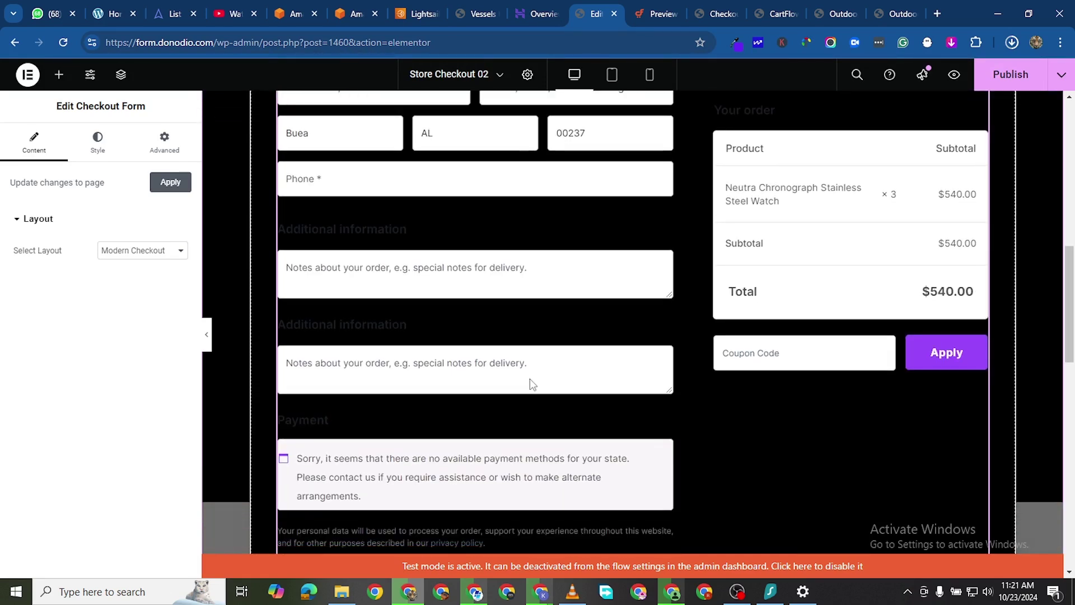
{"action": "scroll", "coordinate": [446, 279], "scroll_direction": "up", "scroll_amount": 7}
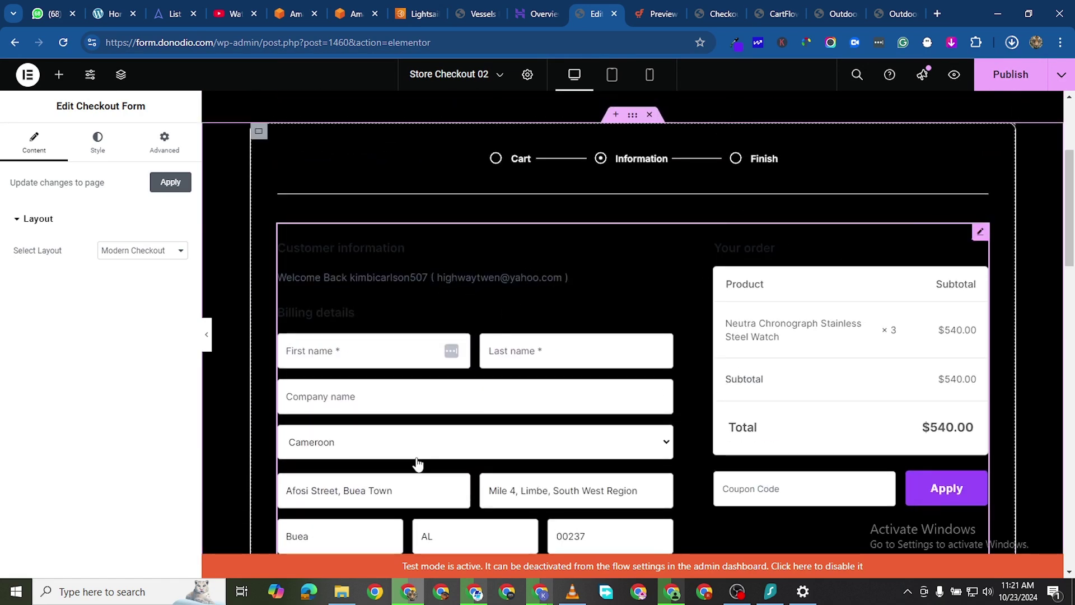
{"action": "scroll", "coordinate": [576, 263], "scroll_direction": "down", "scroll_amount": 4}
{"action": "scroll", "coordinate": [953, 154], "scroll_direction": "up", "scroll_amount": 3}
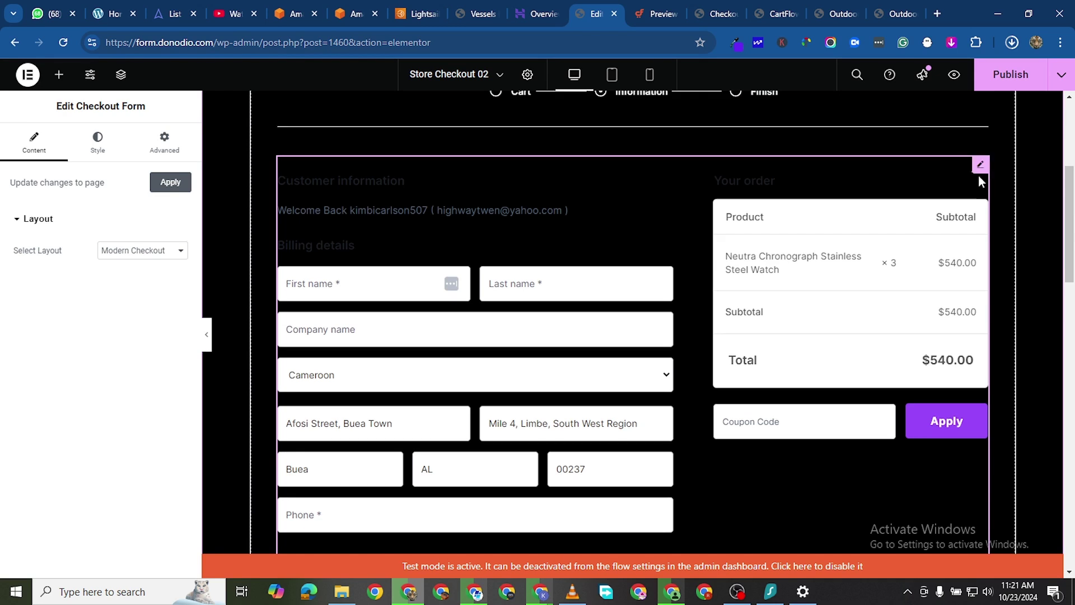
Step: Try the Modern One Column and One Column layouts on the checkout form
{"action": "left_click", "coordinate": [163, 252]}
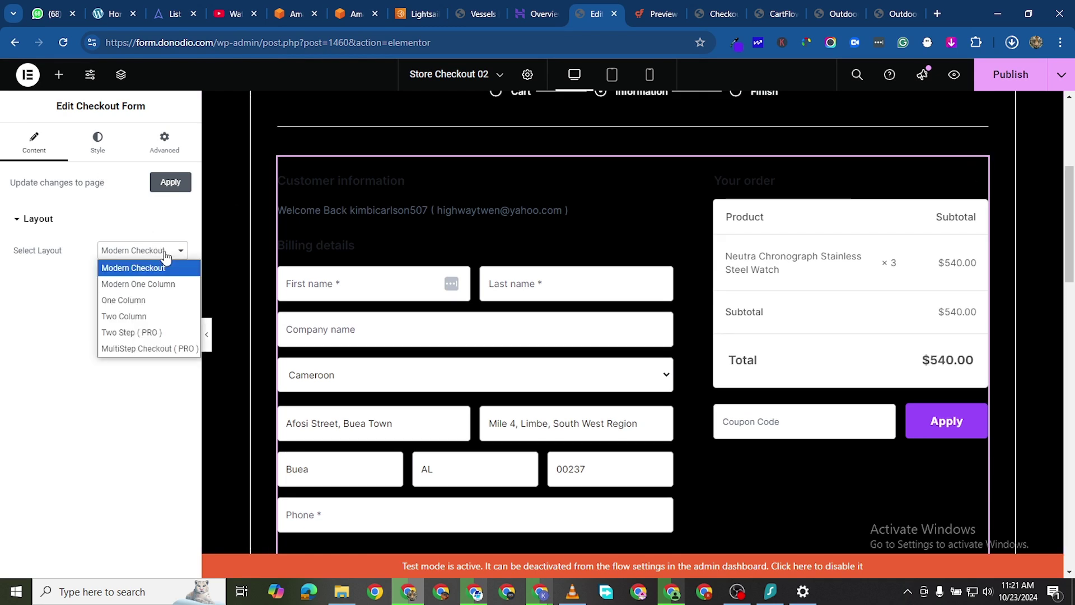
{"action": "left_click", "coordinate": [162, 286]}
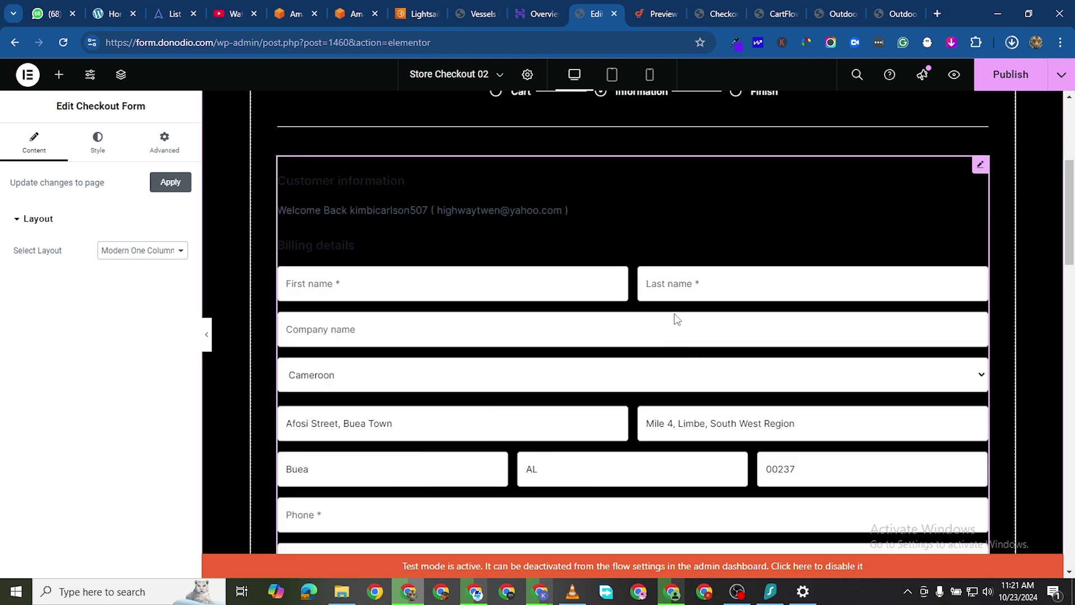
{"action": "scroll", "coordinate": [676, 319], "scroll_direction": "down", "scroll_amount": 8}
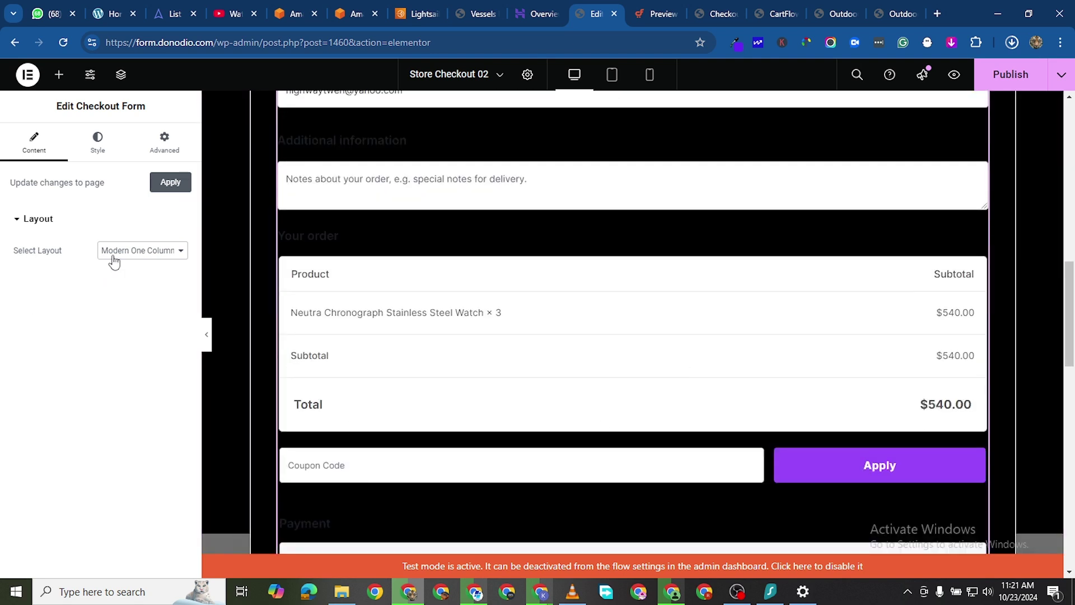
{"action": "left_click", "coordinate": [114, 259]}
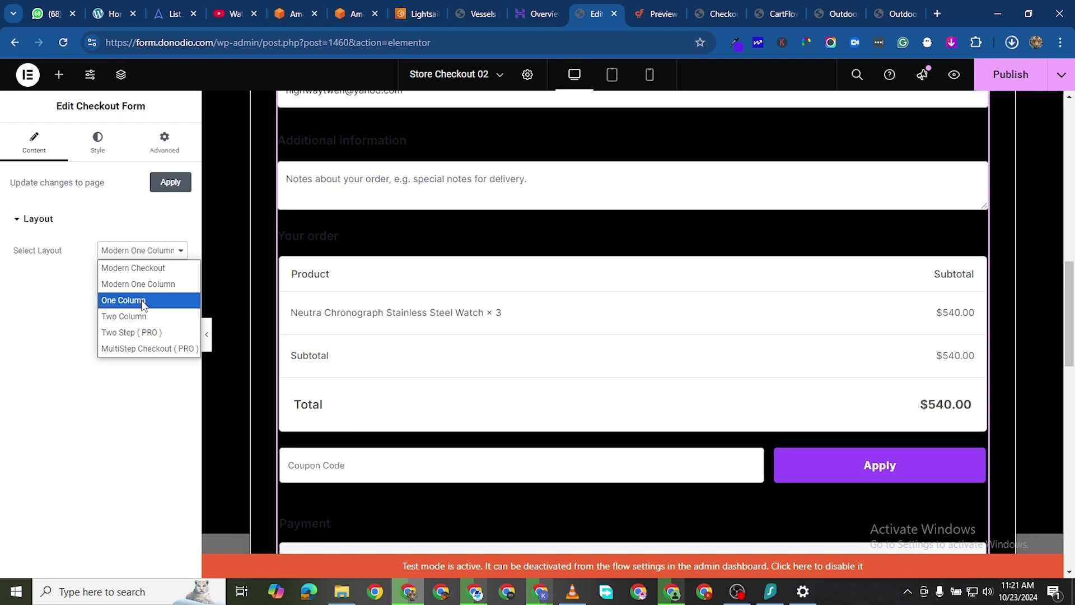
{"action": "left_click", "coordinate": [144, 303]}
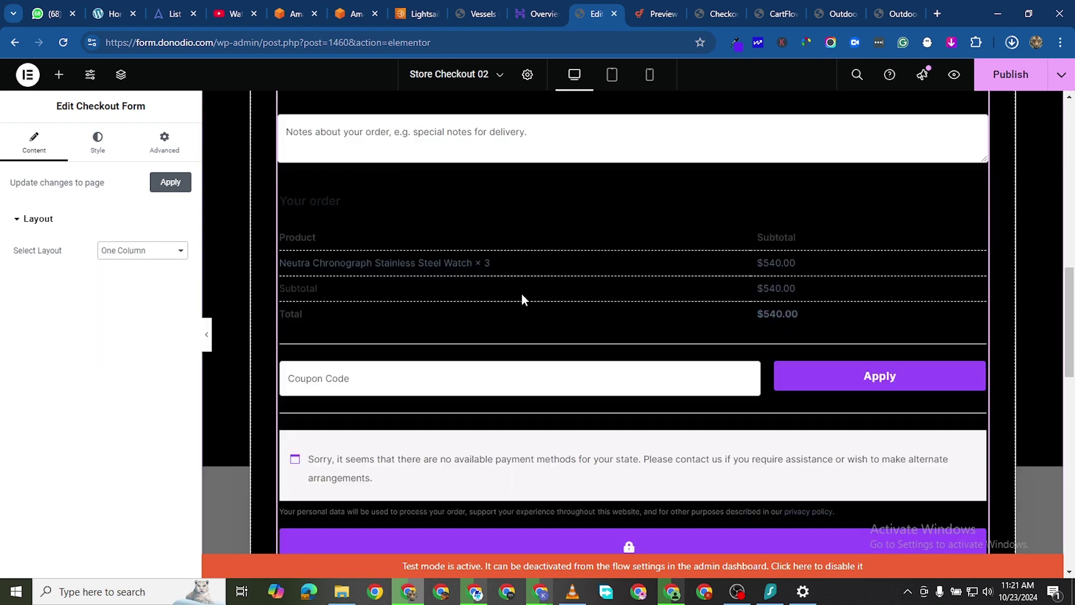
{"action": "scroll", "coordinate": [521, 326], "scroll_direction": "down", "scroll_amount": 2}
{"action": "scroll", "coordinate": [499, 343], "scroll_direction": "up", "scroll_amount": 4}
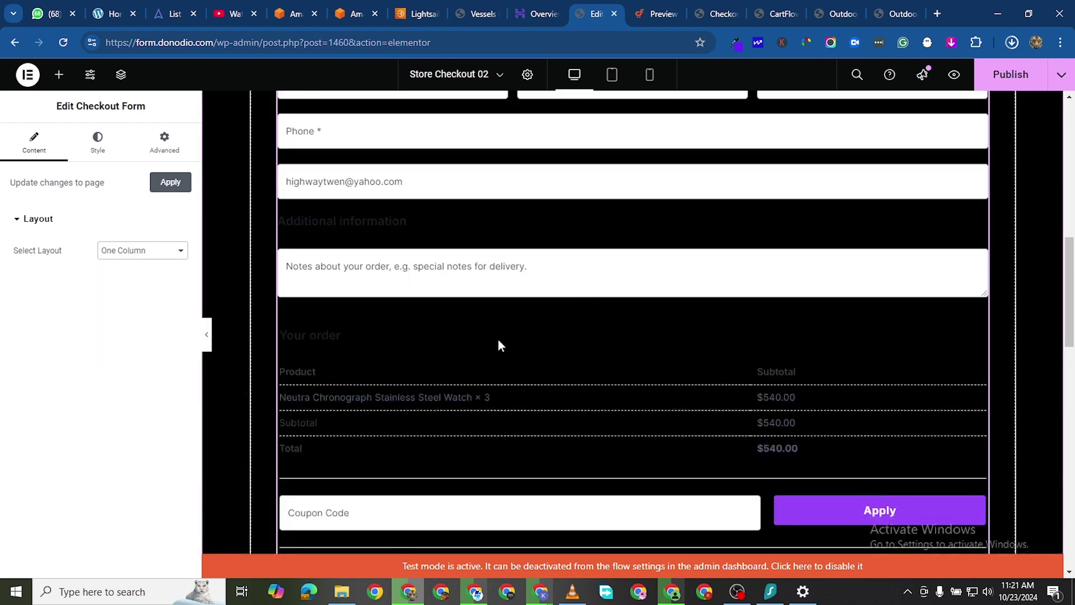
Step: Set the checkout form's layout to Two Column and review the billing and order sections
{"action": "left_click", "coordinate": [130, 250]}
{"action": "left_click", "coordinate": [129, 318]}
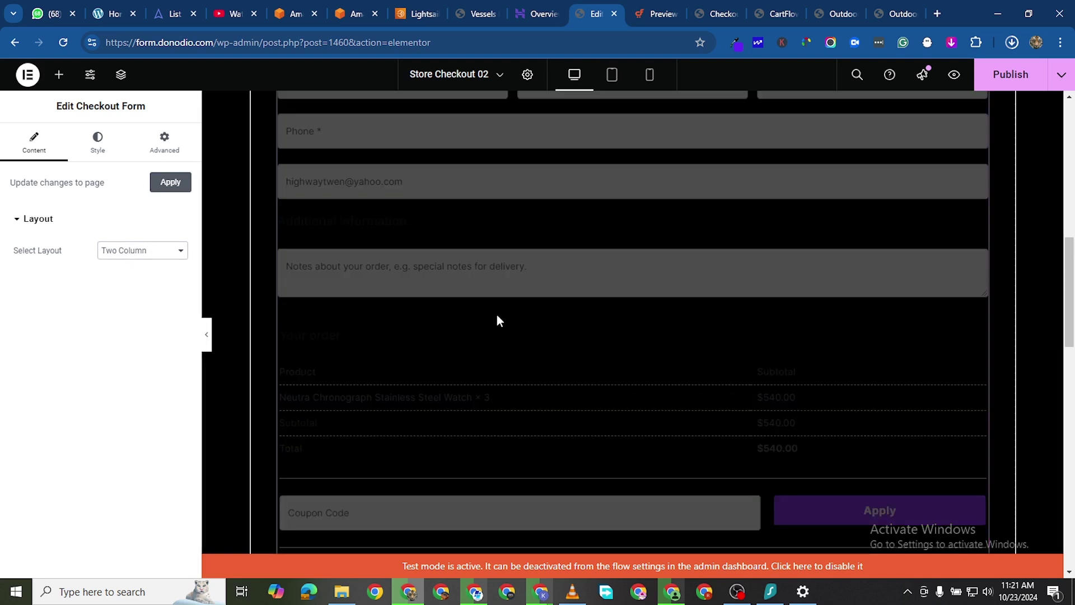
{"action": "scroll", "coordinate": [769, 311], "scroll_direction": "up", "scroll_amount": 4}
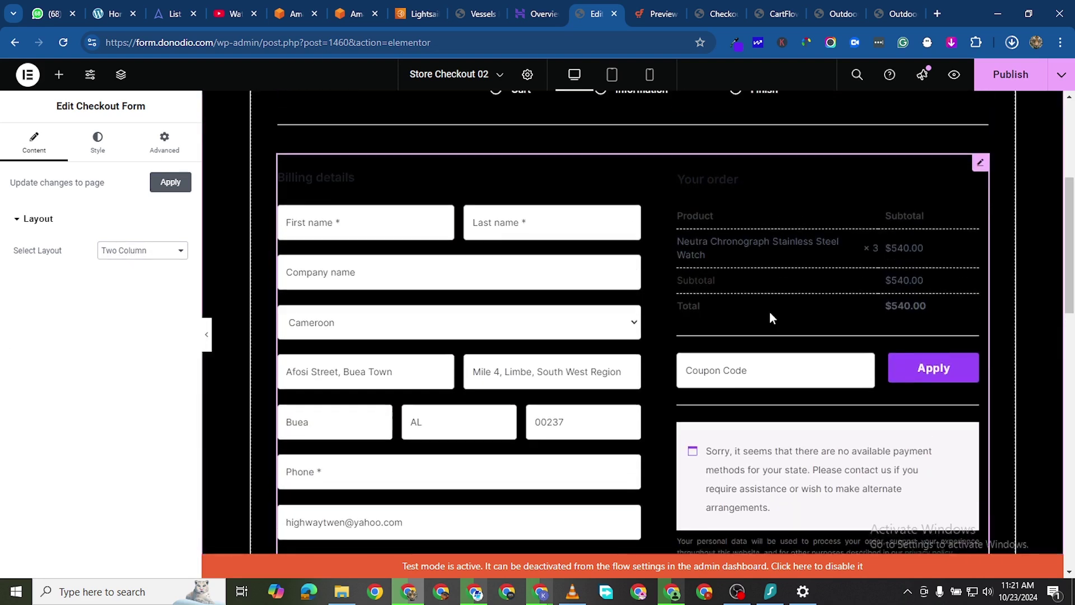
{"action": "scroll", "coordinate": [531, 325], "scroll_direction": "down", "scroll_amount": 3}
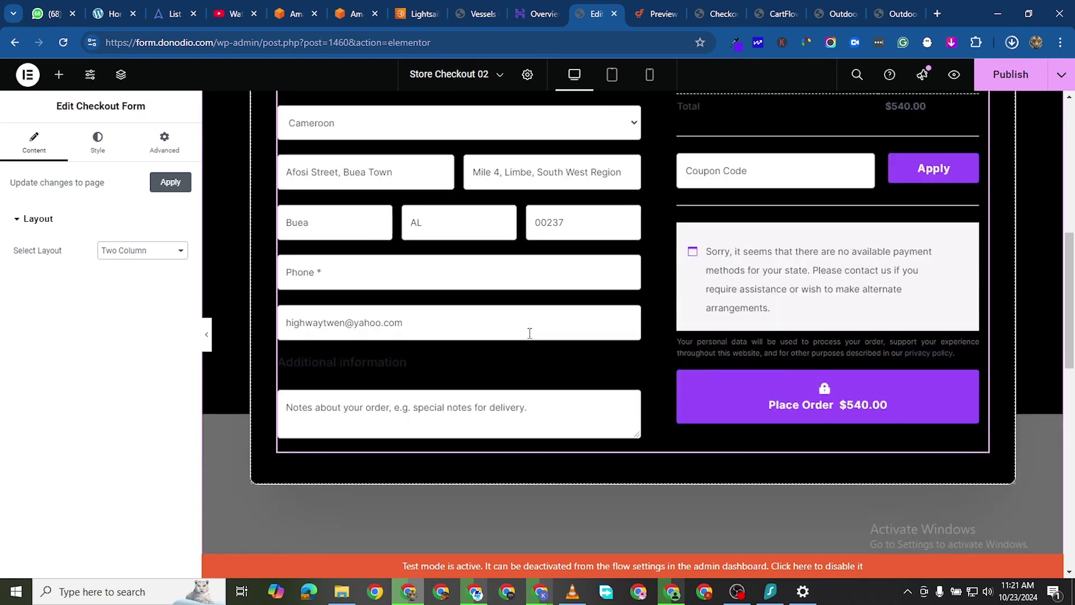
{"action": "scroll", "coordinate": [549, 321], "scroll_direction": "up", "scroll_amount": 3}
{"action": "scroll", "coordinate": [470, 269], "scroll_direction": "up", "scroll_amount": 1}
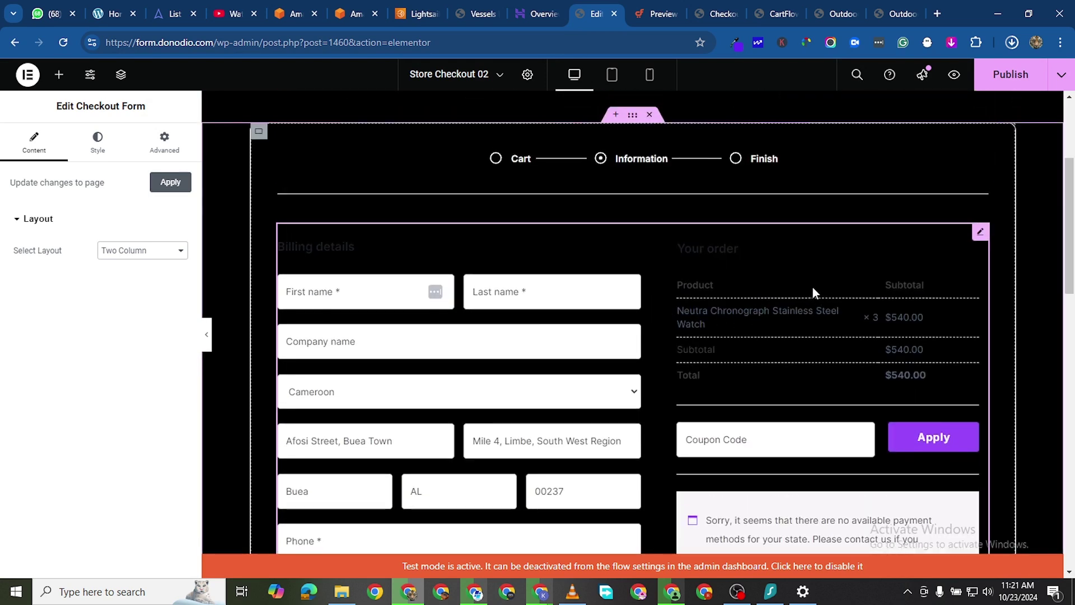
{"action": "left_click", "coordinate": [159, 250]}
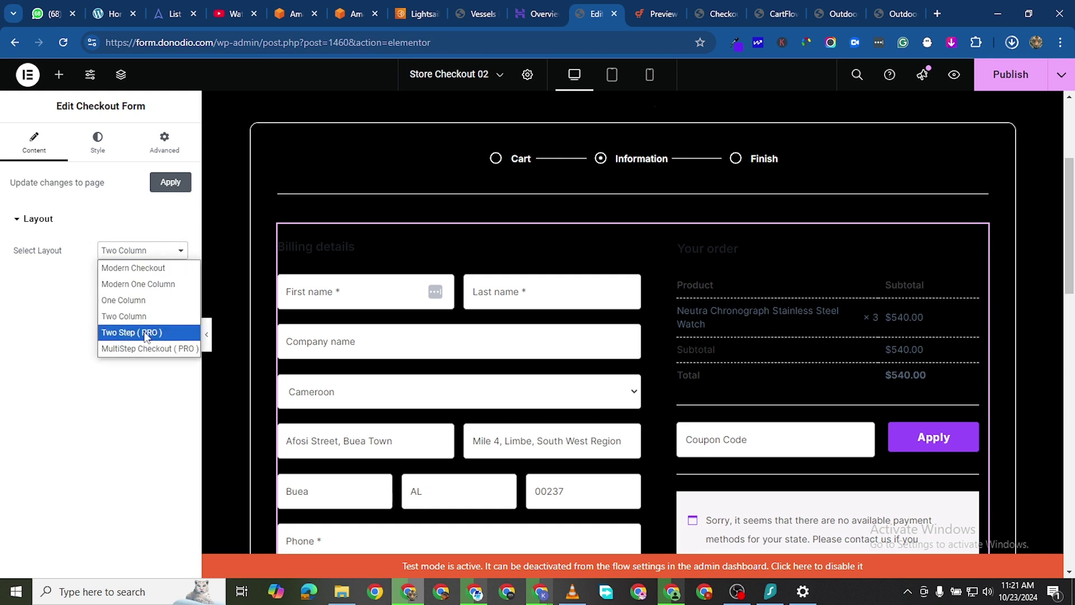
{"action": "left_click", "coordinate": [71, 409]}
{"action": "scroll", "coordinate": [482, 346], "scroll_direction": "down", "scroll_amount": 2}
{"action": "scroll", "coordinate": [487, 344], "scroll_direction": "up", "scroll_amount": 2}
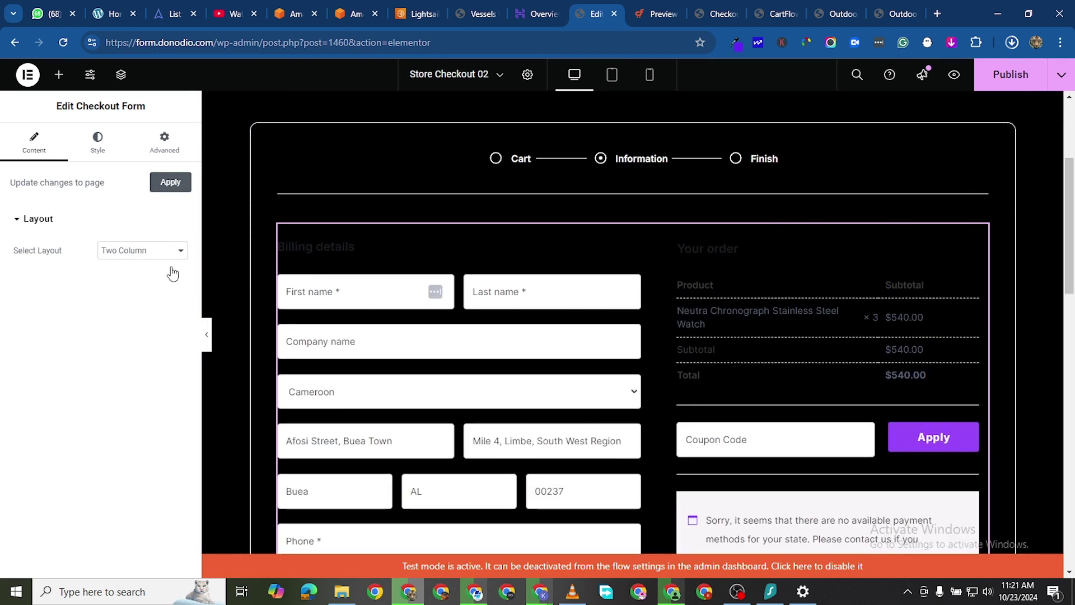
{"action": "scroll", "coordinate": [453, 400], "scroll_direction": "up", "scroll_amount": 2}
{"action": "scroll", "coordinate": [454, 401], "scroll_direction": "down", "scroll_amount": 2}
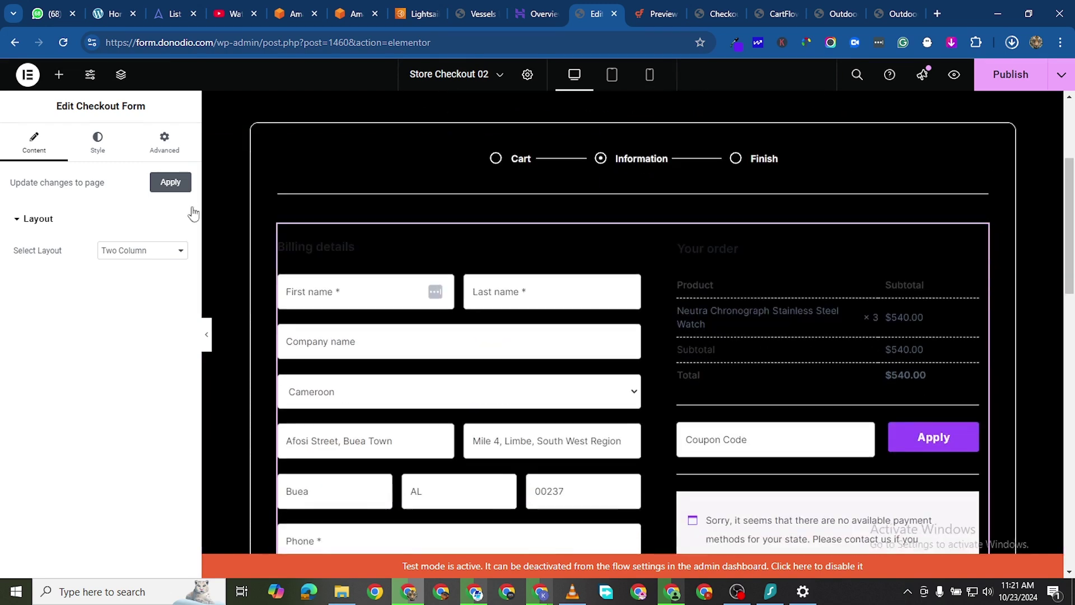
Step: Set the checkout form's layout to Modern Checkout and look over the resulting form
{"action": "left_click", "coordinate": [109, 250]}
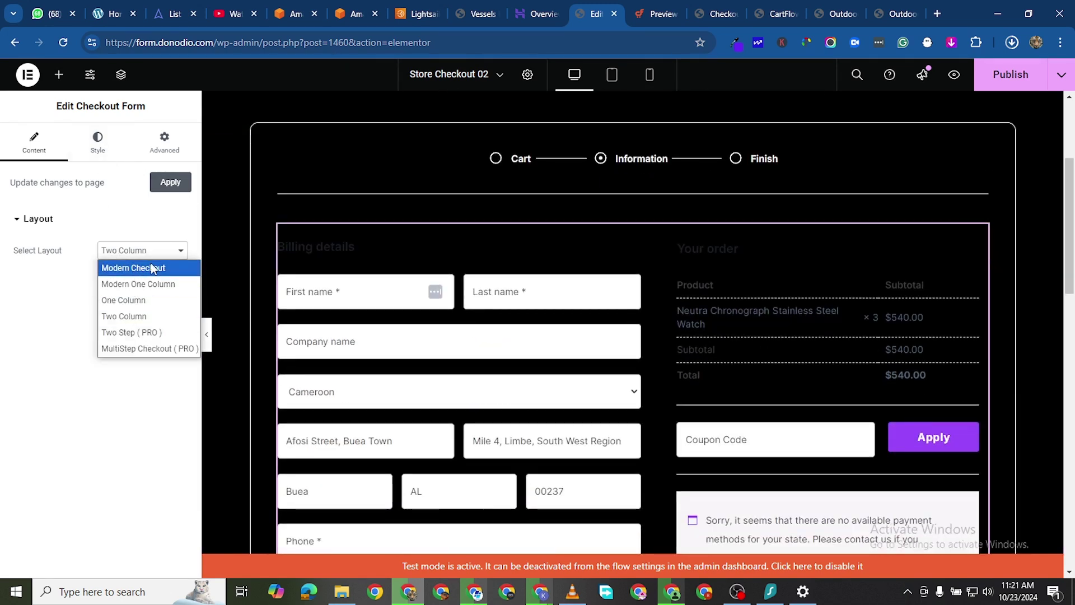
{"action": "left_click", "coordinate": [151, 268]}
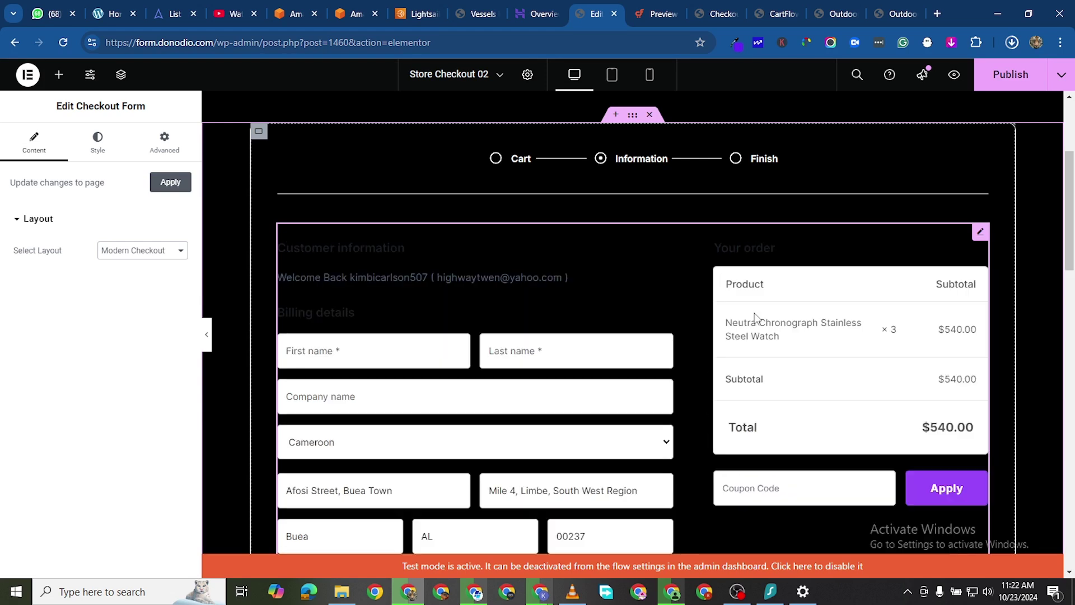
{"action": "scroll", "coordinate": [755, 318], "scroll_direction": "down", "scroll_amount": 3}
{"action": "scroll", "coordinate": [755, 288], "scroll_direction": "up", "scroll_amount": 4}
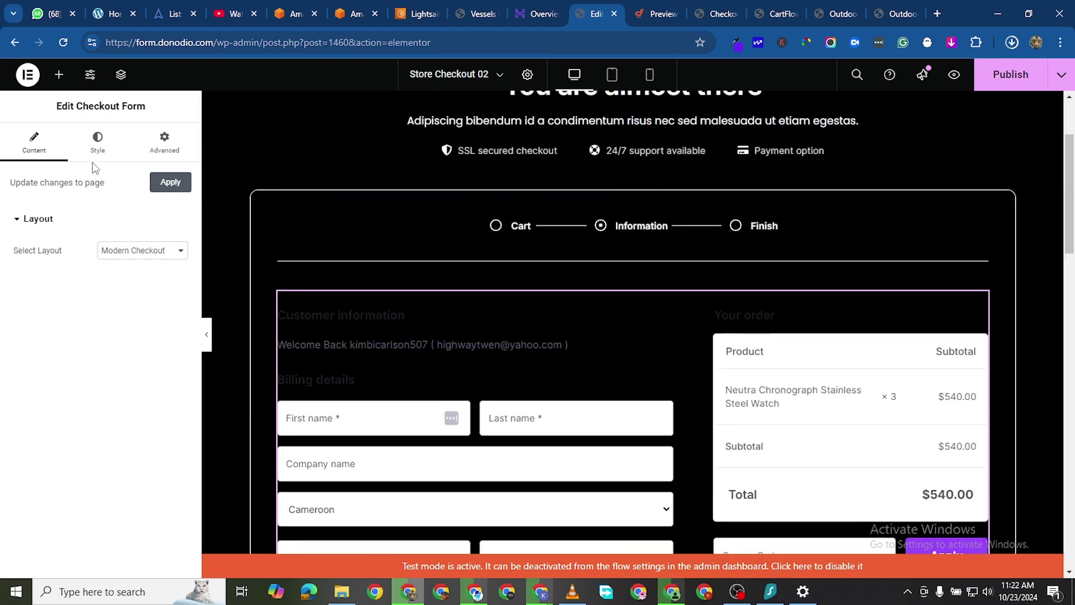
Step: Copy the color #6628f7 from the browser's color picker extension and paste it as the checkout form's global primary color
{"action": "left_click", "coordinate": [97, 144]}
{"action": "scroll", "coordinate": [722, 399], "scroll_direction": "down", "scroll_amount": 1}
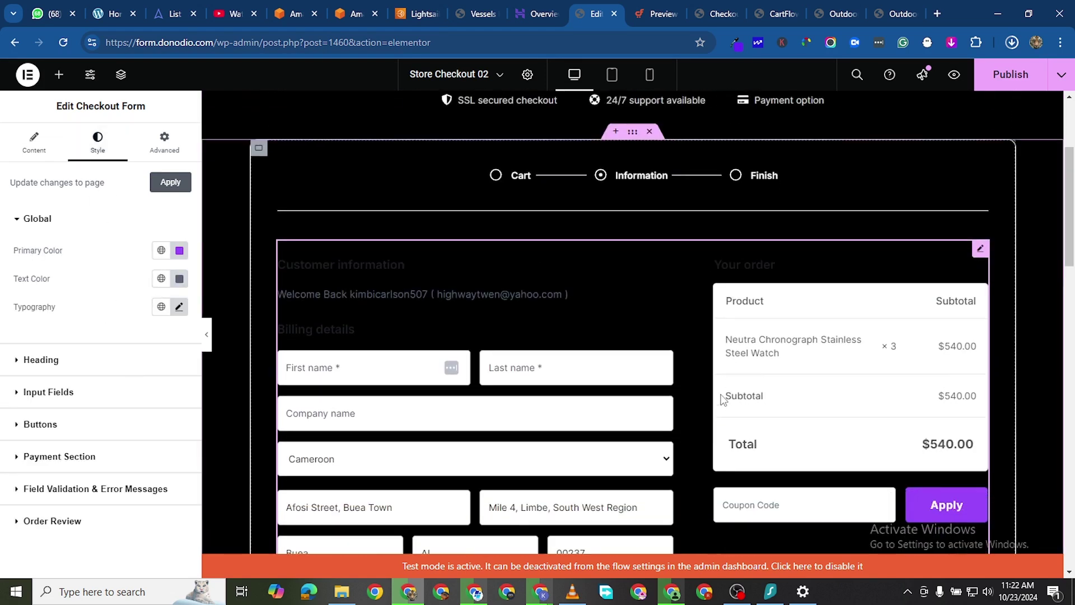
{"action": "scroll", "coordinate": [722, 399], "scroll_direction": "down", "scroll_amount": 3}
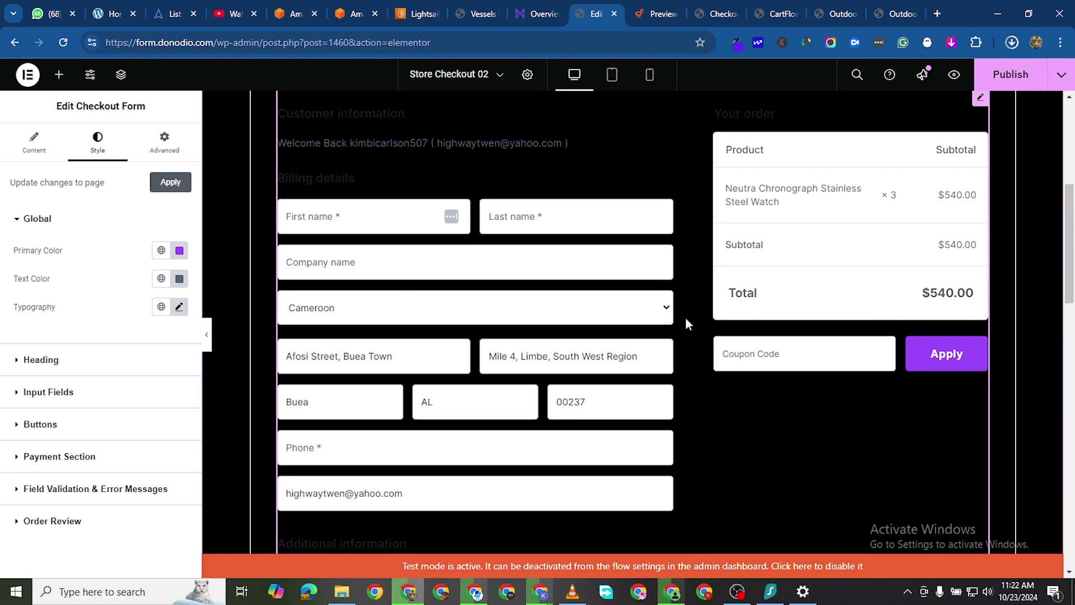
{"action": "left_click", "coordinate": [735, 43]}
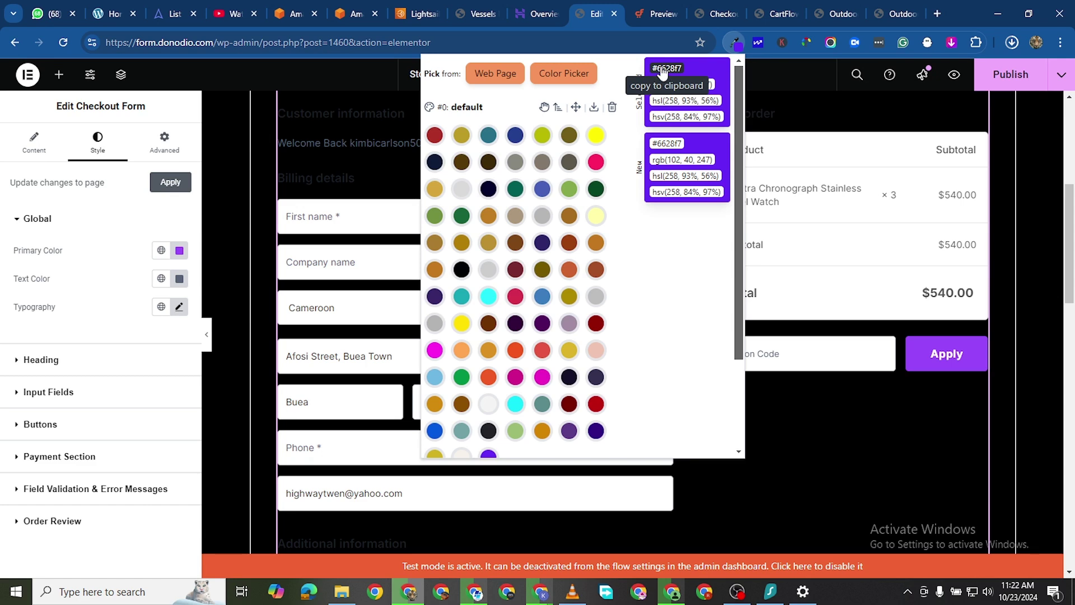
{"action": "left_click", "coordinate": [180, 250]}
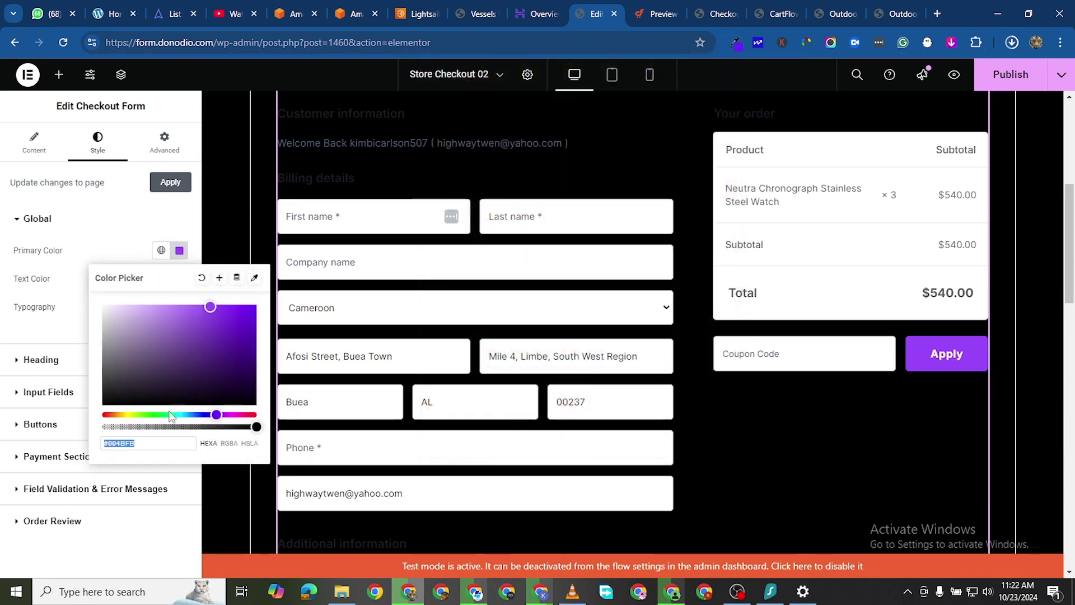
{"action": "right_click", "coordinate": [124, 442]}
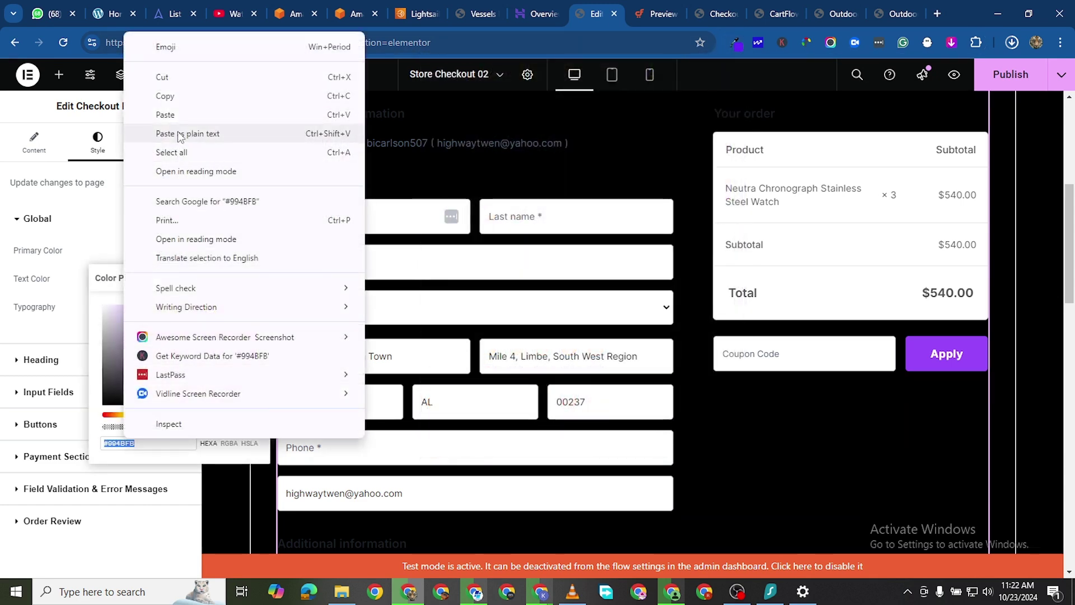
{"action": "left_click", "coordinate": [178, 120]}
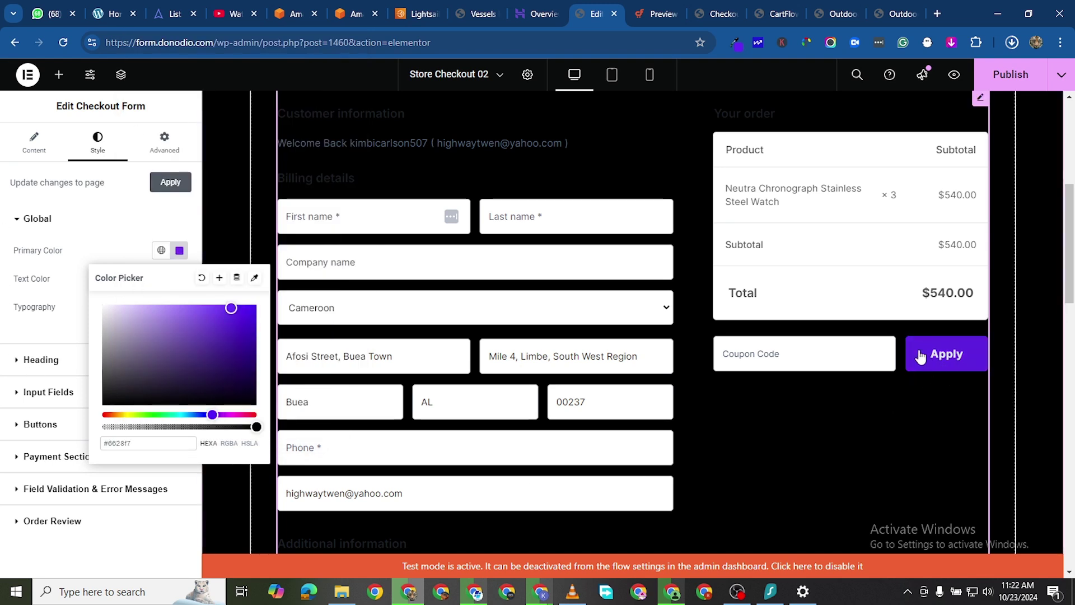
Step: Set the checkout form's heading color to white (#FFFFFF)
{"action": "left_click", "coordinate": [32, 210]}
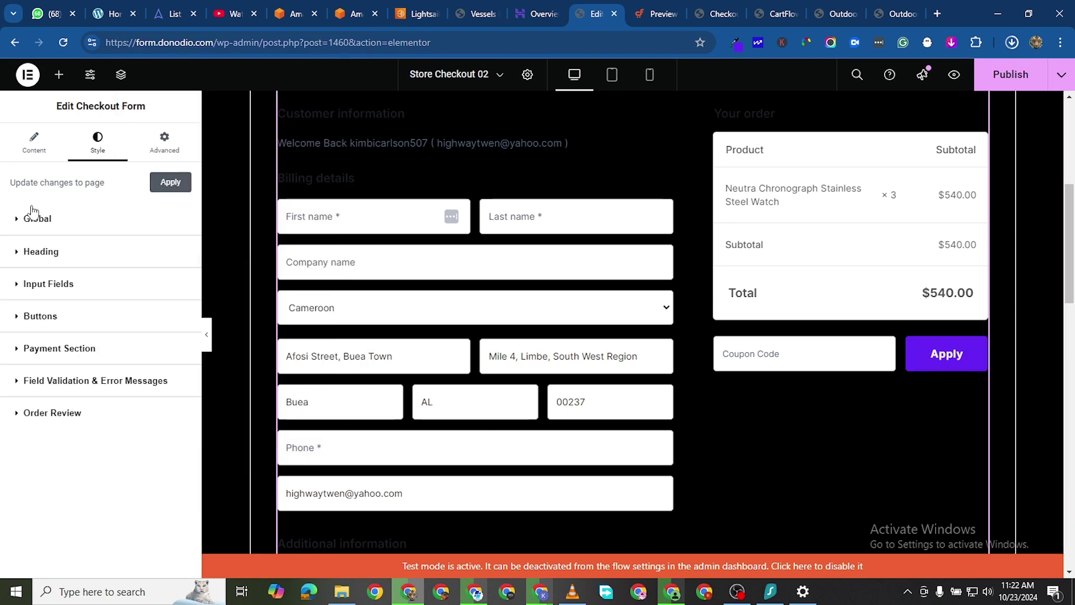
{"action": "left_click", "coordinate": [18, 254]}
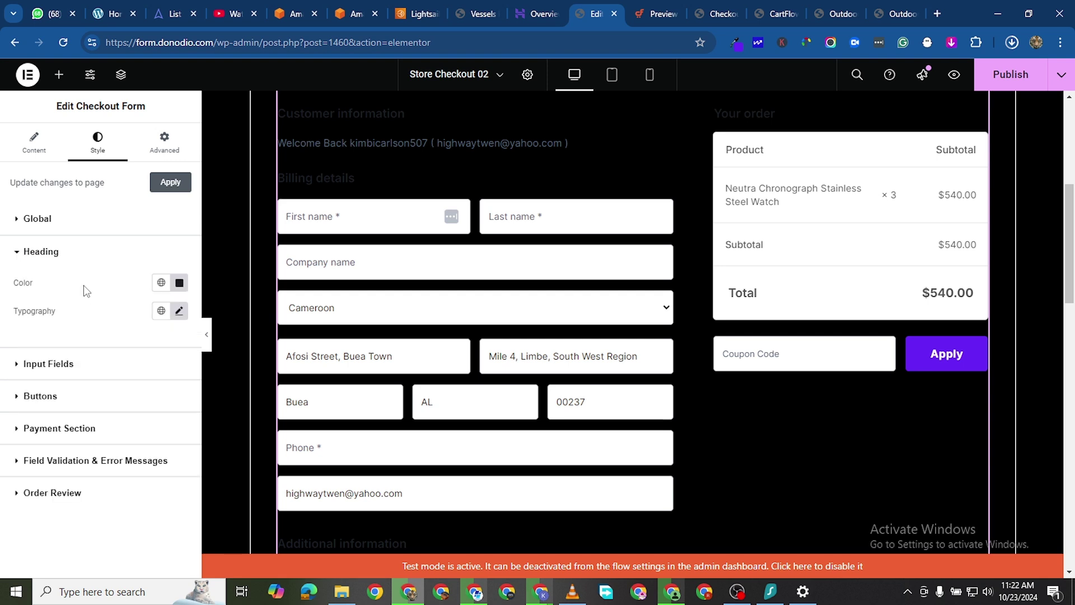
{"action": "left_click", "coordinate": [180, 283]}
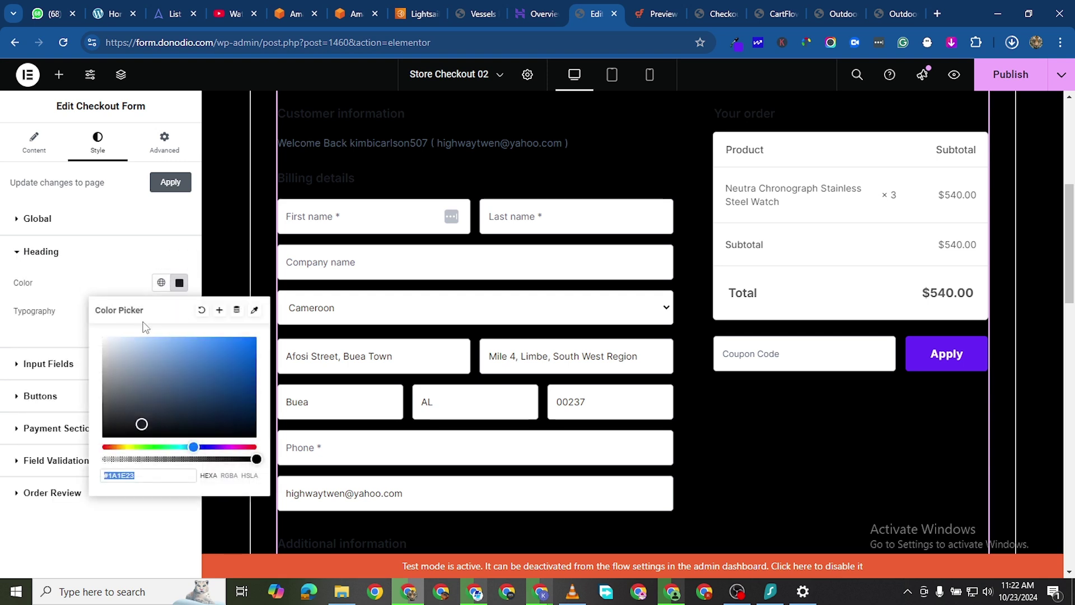
{"action": "left_click", "coordinate": [117, 349]}
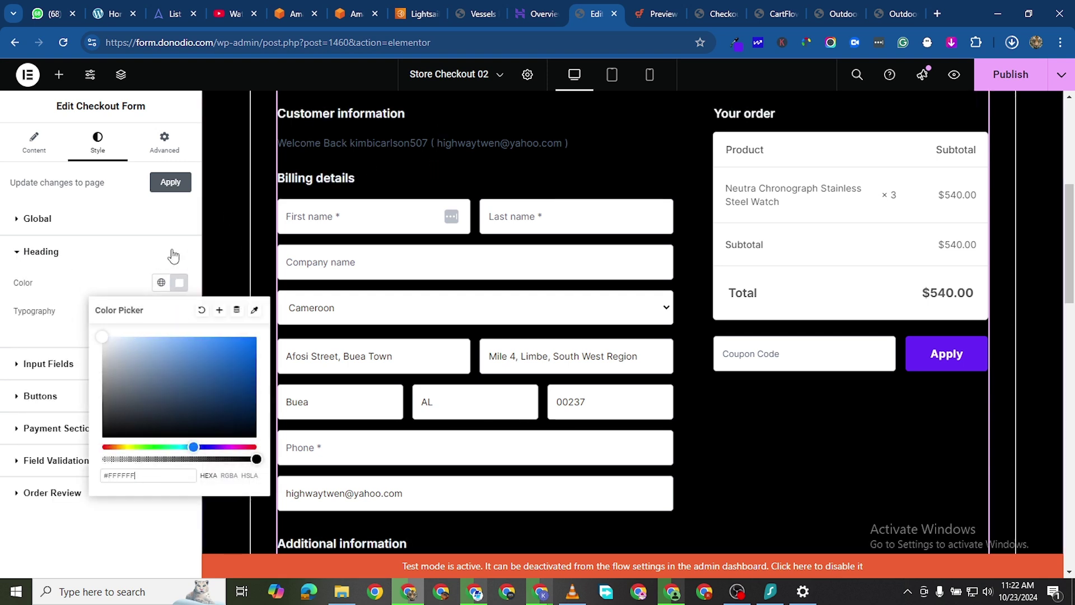
{"action": "left_click", "coordinate": [14, 255]}
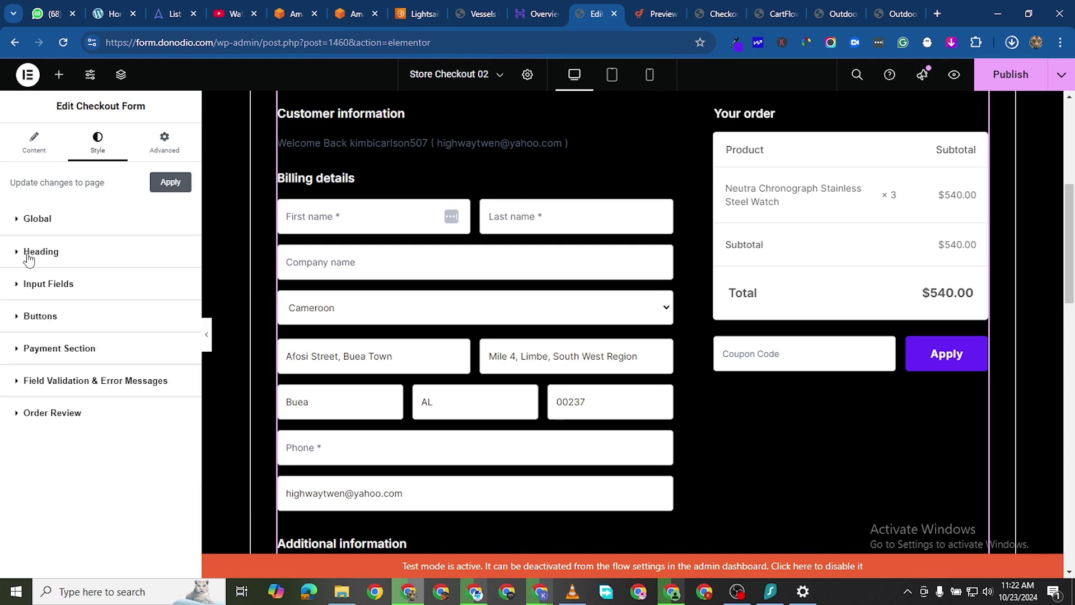
Step: Change the font family of the checkout form's headings to Poppins
{"action": "left_click", "coordinate": [29, 258]}
{"action": "left_click", "coordinate": [179, 311]}
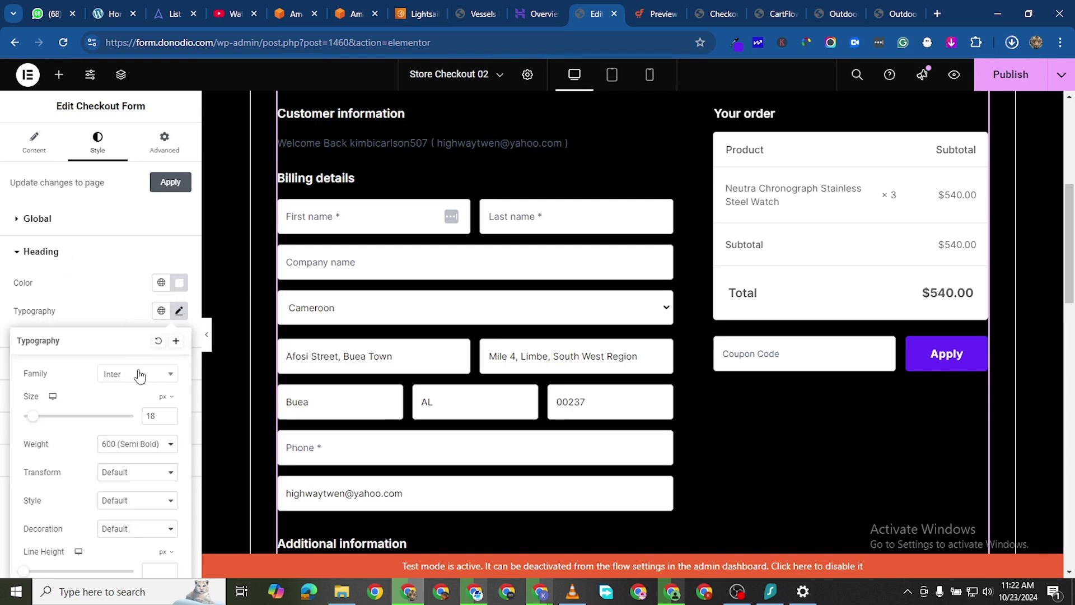
{"action": "left_click", "coordinate": [147, 377]}
{"action": "type", "text": "POPP"}
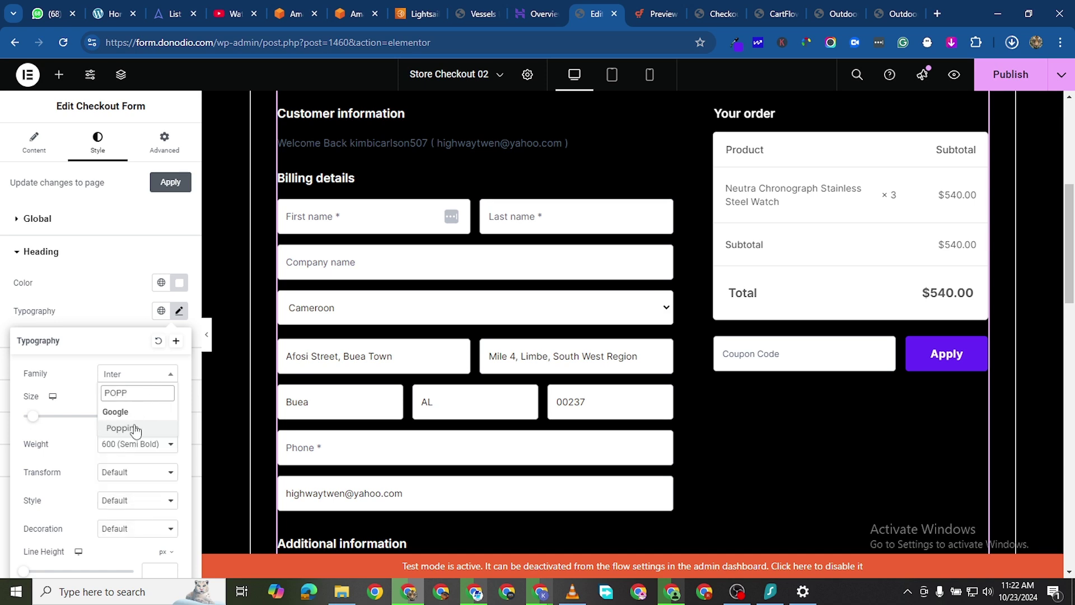
{"action": "left_click", "coordinate": [136, 430]}
{"action": "scroll", "coordinate": [405, 173], "scroll_direction": "up", "scroll_amount": 5}
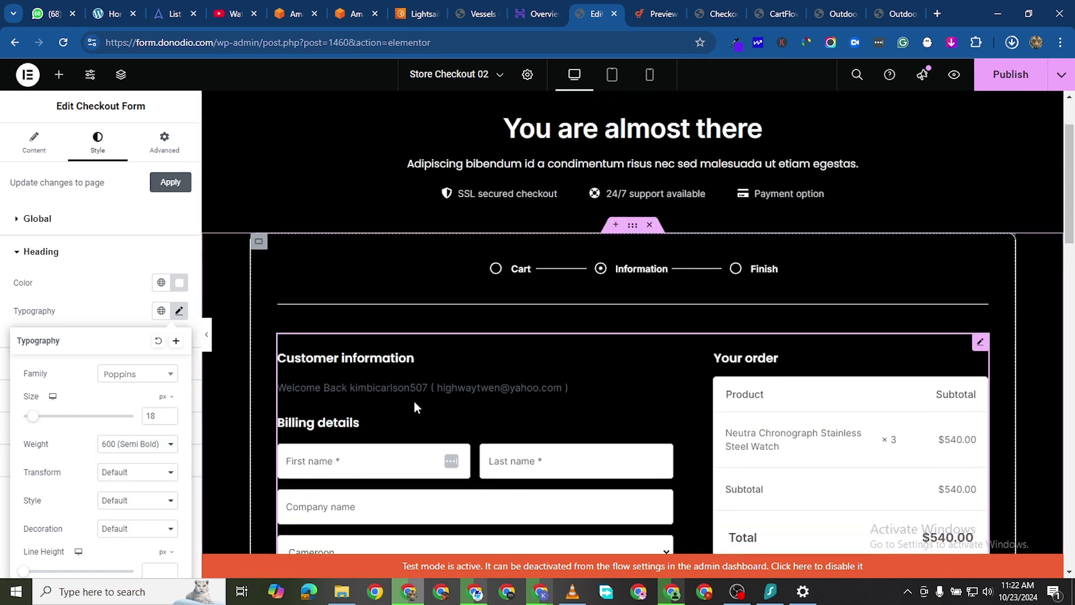
{"action": "scroll", "coordinate": [414, 401], "scroll_direction": "down", "scroll_amount": 3}
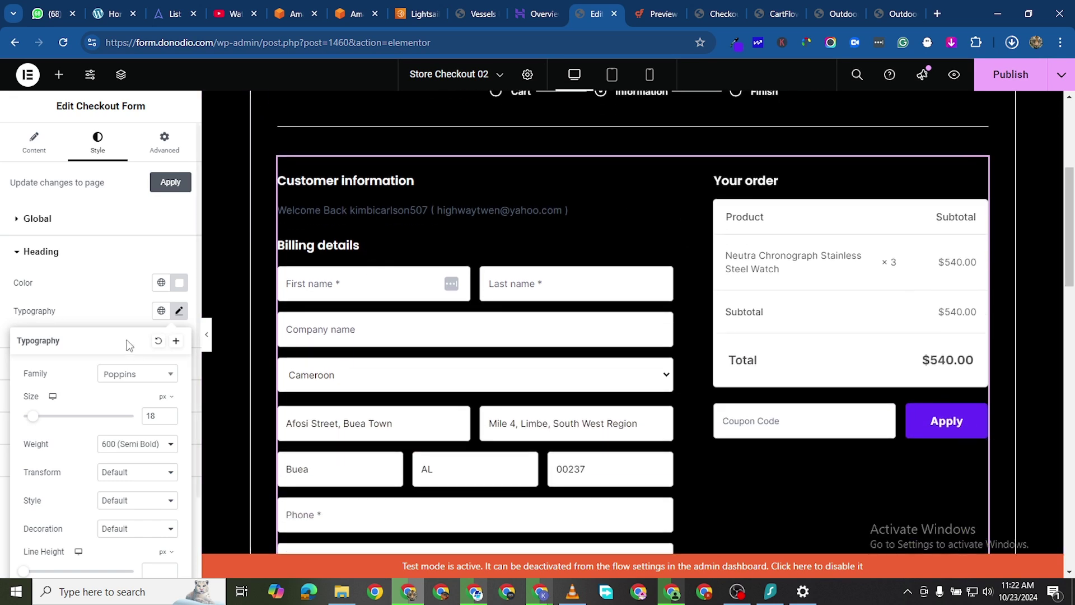
{"action": "left_click", "coordinate": [16, 253]}
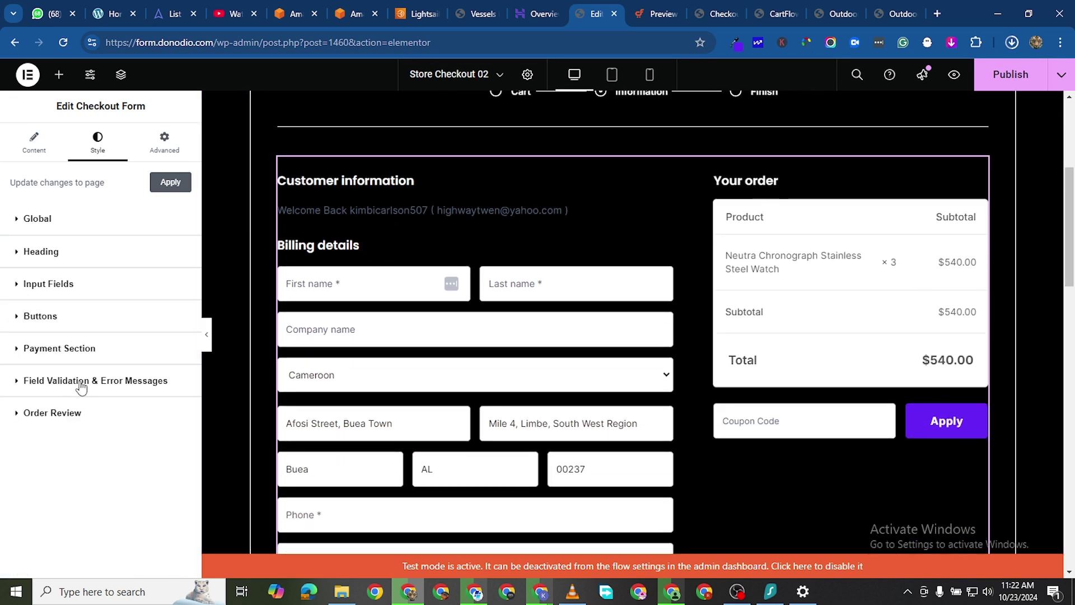
Step: Set the label color of the checkout form's input fields to dark grey #373737
{"action": "left_click", "coordinate": [18, 294]}
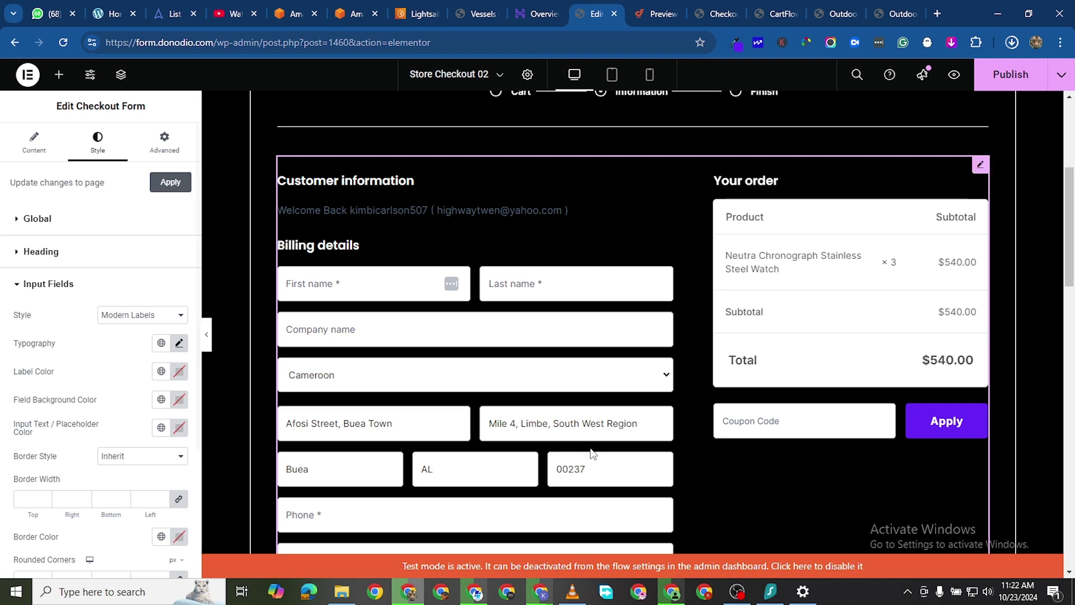
{"action": "scroll", "coordinate": [531, 436], "scroll_direction": "down", "scroll_amount": 3}
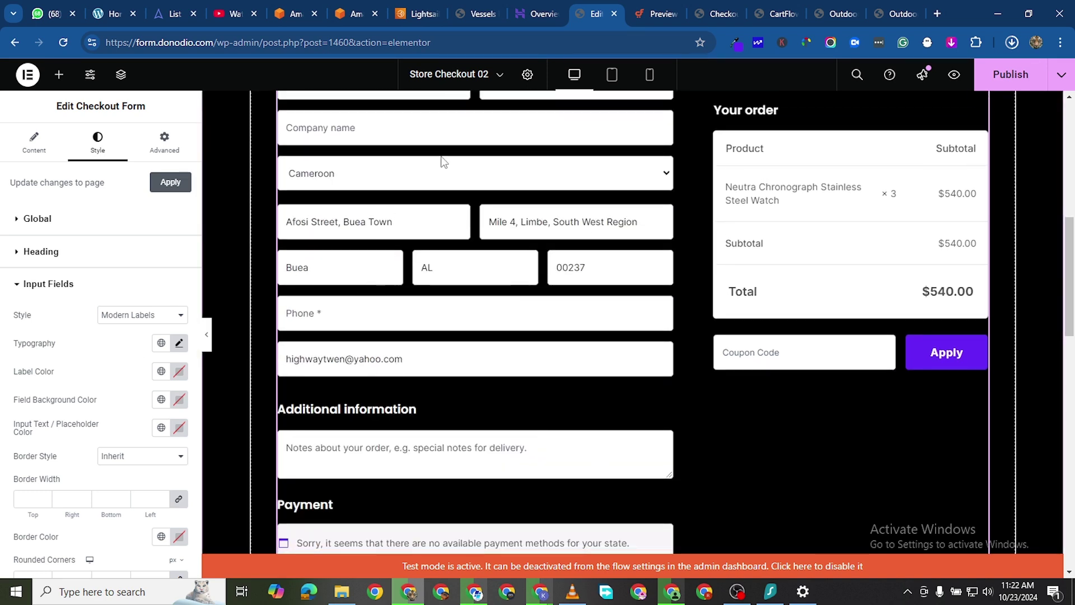
{"action": "scroll", "coordinate": [443, 162], "scroll_direction": "down", "scroll_amount": 3}
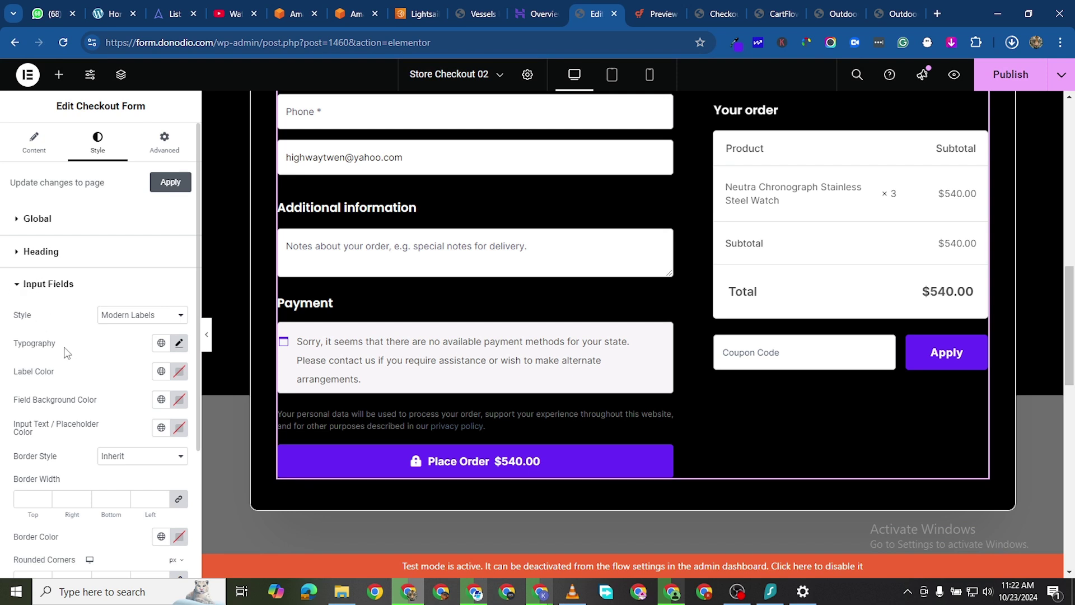
{"action": "left_click", "coordinate": [178, 380]}
{"action": "left_click_drag", "start_coordinate": [179, 298], "coordinate": [93, 282]}
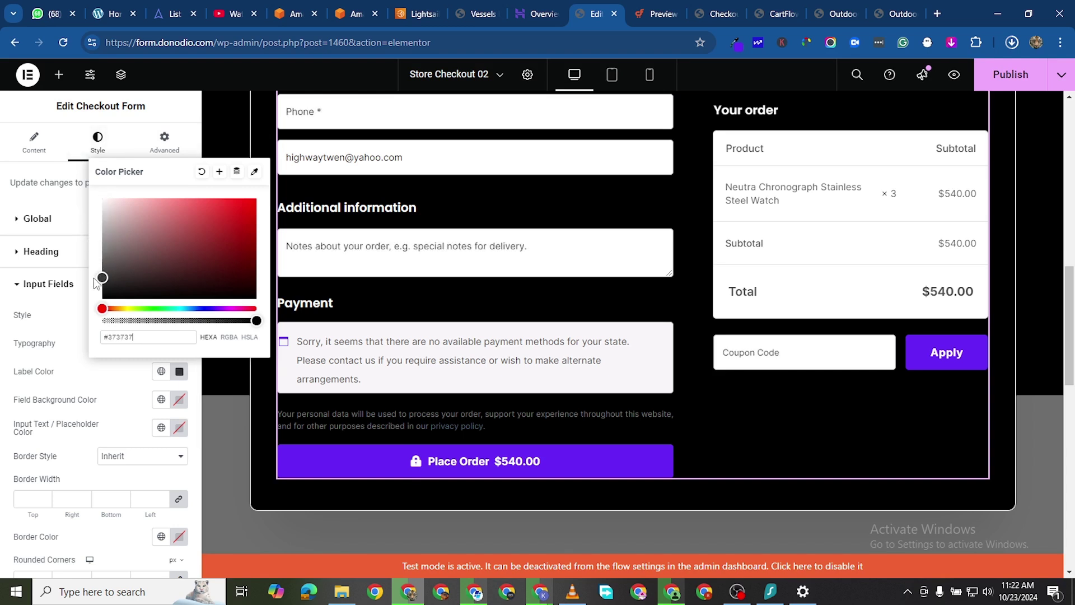
{"action": "left_click", "coordinate": [3, 303]}
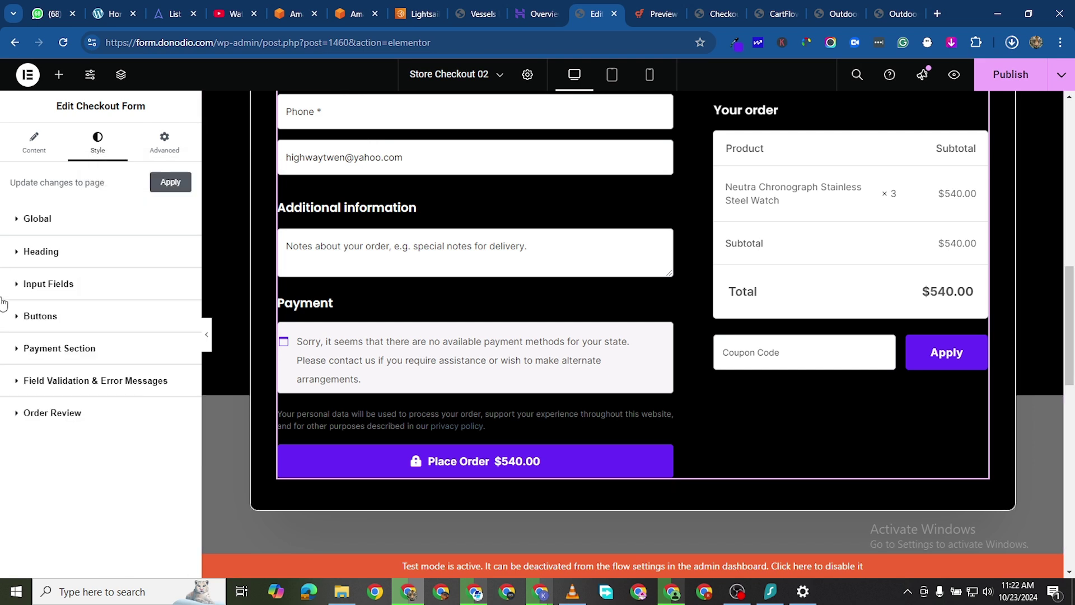
Step: Look over the remaining style options for the checkout form's input fields and buttons
{"action": "left_click", "coordinate": [24, 293]}
{"action": "scroll", "coordinate": [86, 378], "scroll_direction": "down", "scroll_amount": 3}
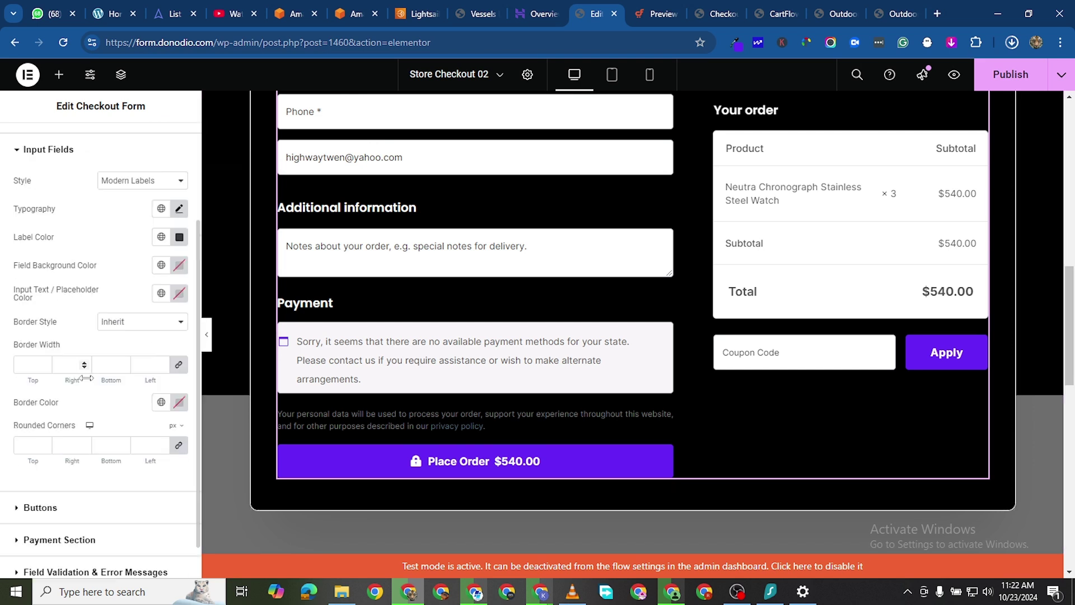
{"action": "scroll", "coordinate": [89, 381], "scroll_direction": "down", "scroll_amount": 1}
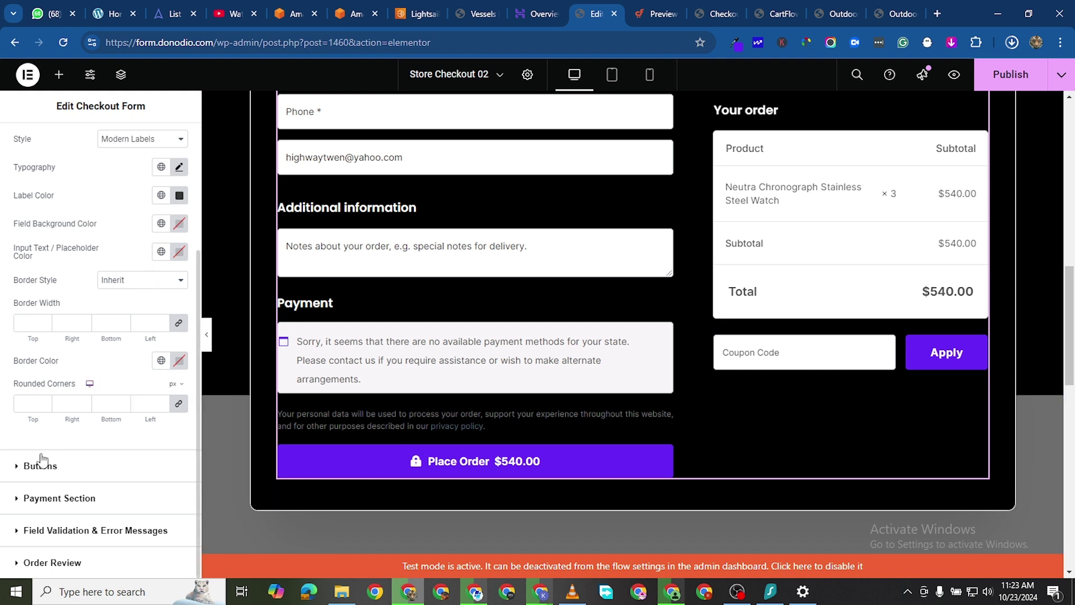
{"action": "left_click", "coordinate": [75, 455]}
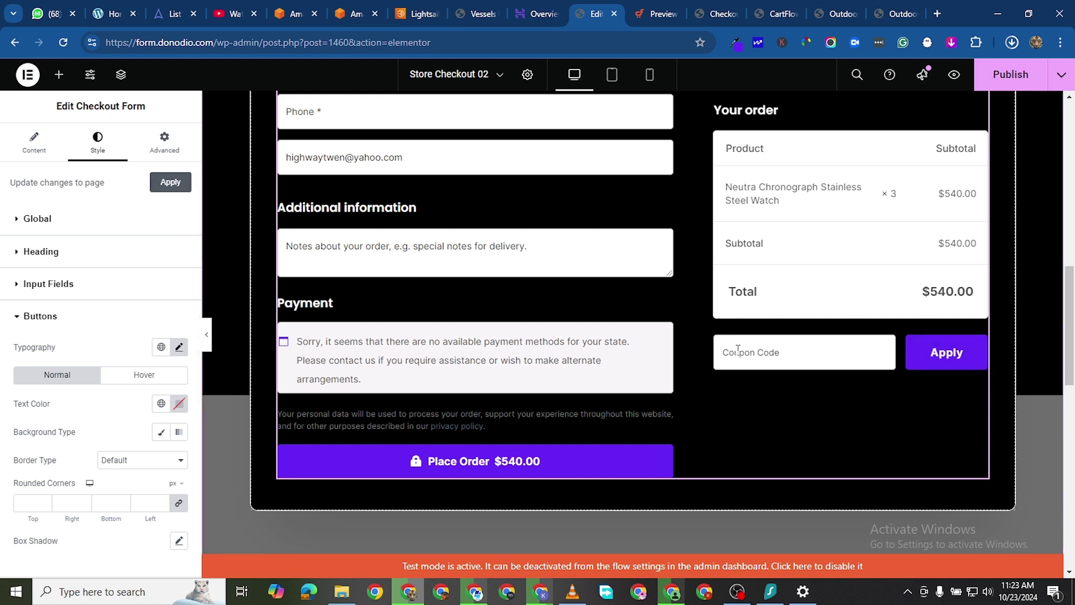
{"action": "scroll", "coordinate": [560, 392], "scroll_direction": "up", "scroll_amount": 1}
{"action": "scroll", "coordinate": [268, 453], "scroll_direction": "down", "scroll_amount": 1}
{"action": "scroll", "coordinate": [11, 424], "scroll_direction": "down", "scroll_amount": 2}
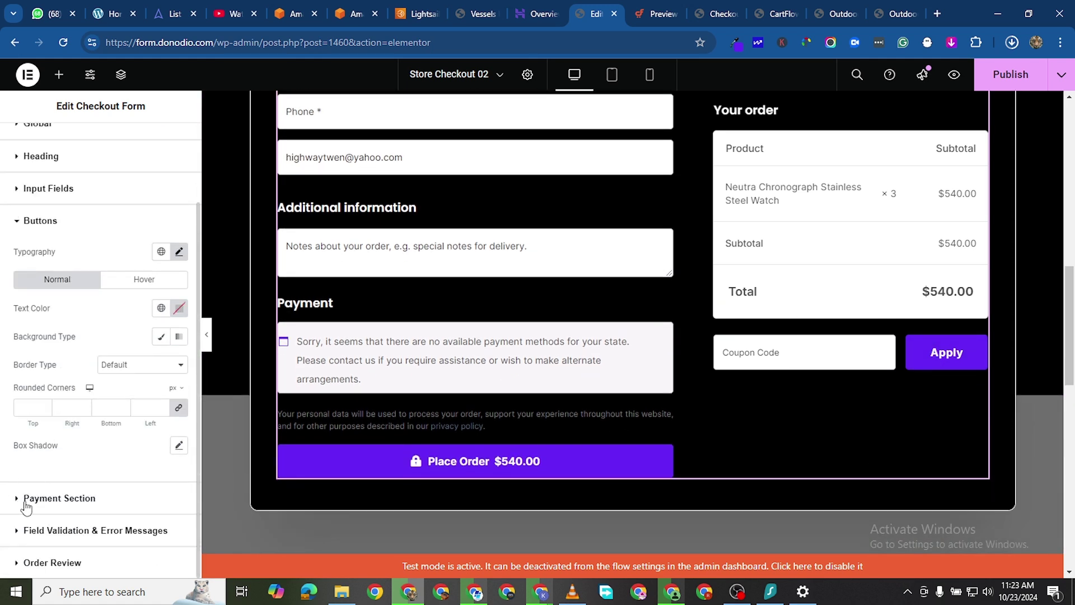
Step: Set the text color of the checkout form's payment section to black (#000000)
{"action": "left_click", "coordinate": [19, 505]}
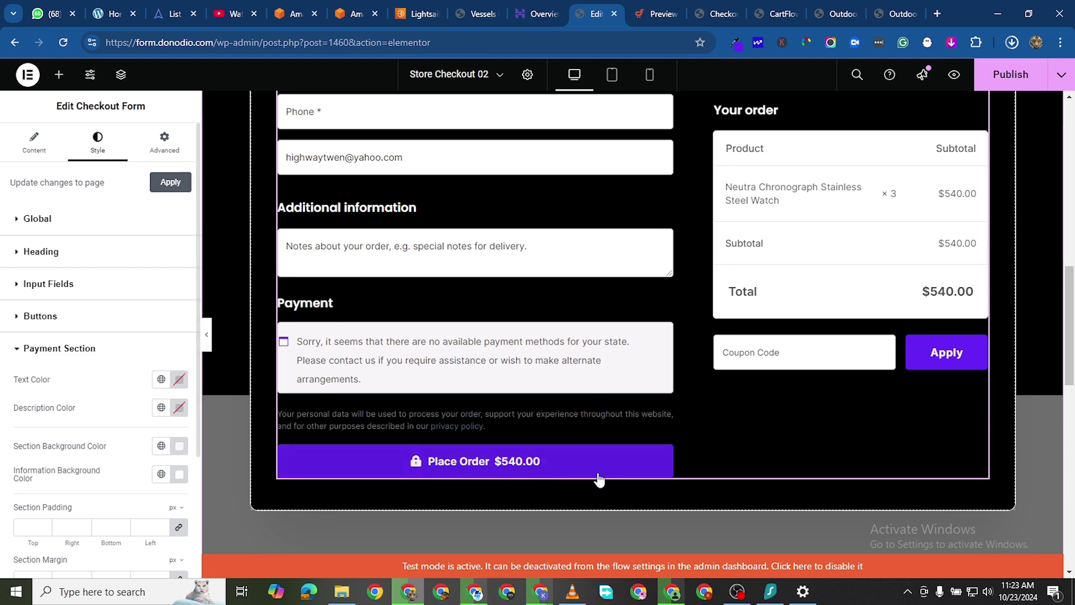
{"action": "left_click", "coordinate": [174, 383]}
{"action": "left_click_drag", "start_coordinate": [115, 242], "coordinate": [50, 368]}
{"action": "left_click", "coordinate": [3, 330]}
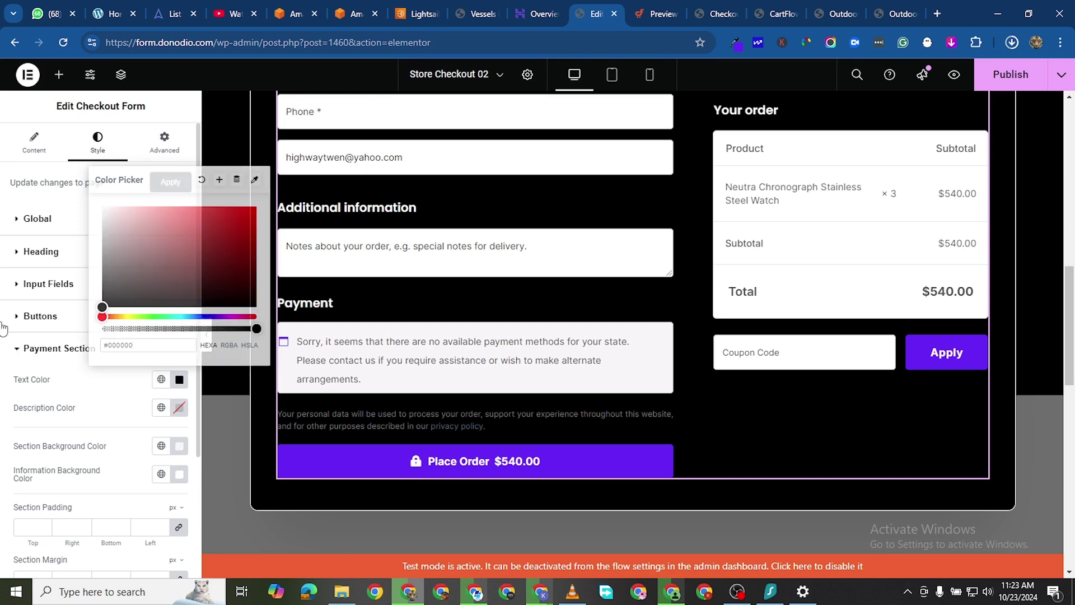
Step: Try black as the normal-state text color of the checkout form's buttons, and settle on white
{"action": "scroll", "coordinate": [102, 426], "scroll_direction": "down", "scroll_amount": 1}
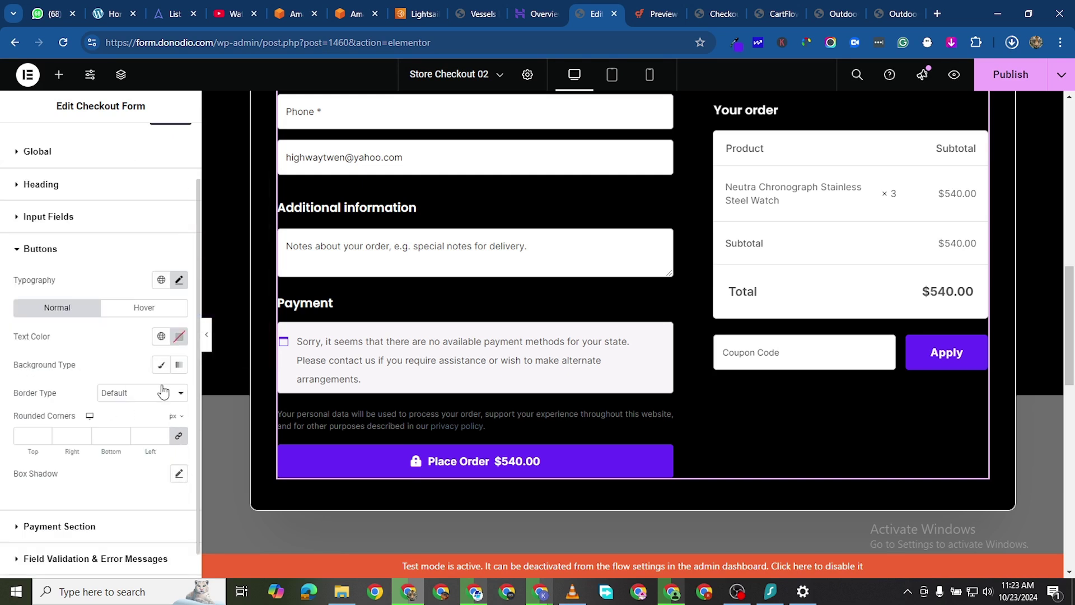
{"action": "left_click", "coordinate": [180, 337]}
{"action": "left_click", "coordinate": [103, 490]}
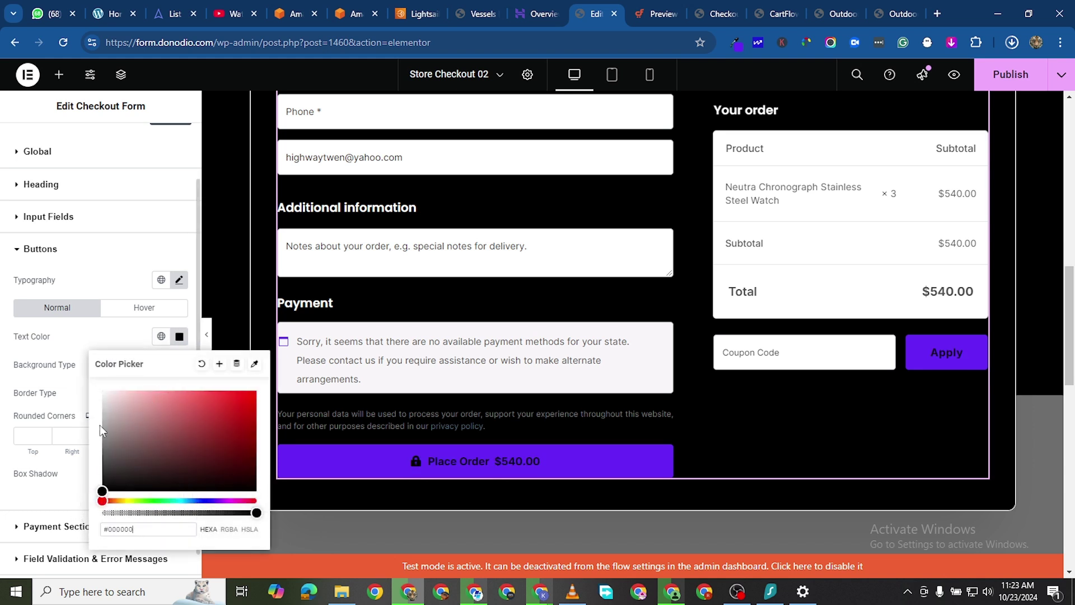
{"action": "left_click", "coordinate": [100, 385]}
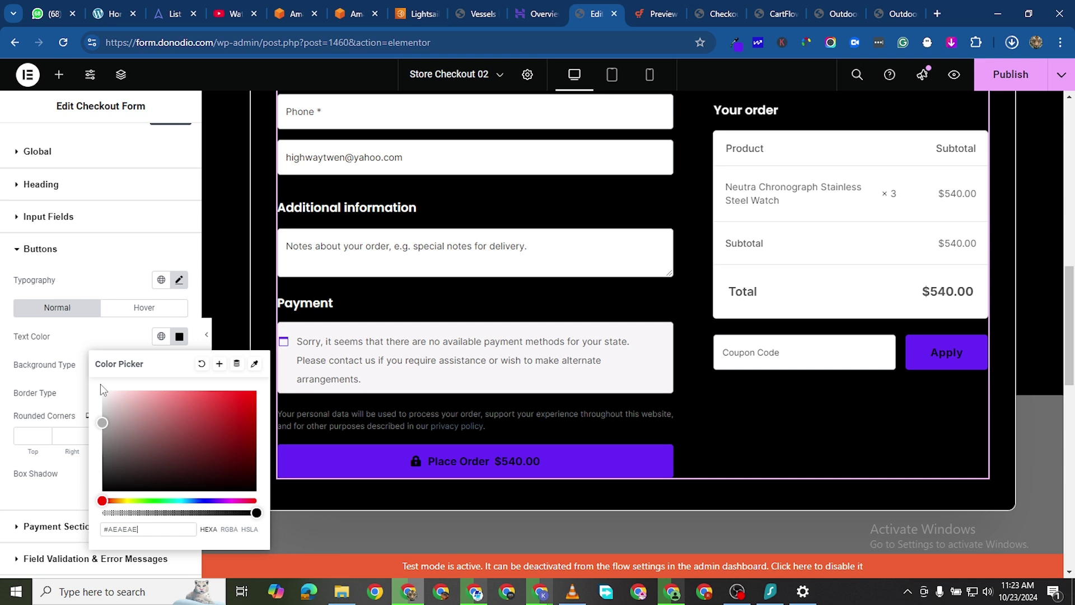
{"action": "left_click", "coordinate": [2, 373]}
Step: Look over the style options for the checkout form's payment section
{"action": "scroll", "coordinate": [112, 521], "scroll_direction": "down", "scroll_amount": 1}
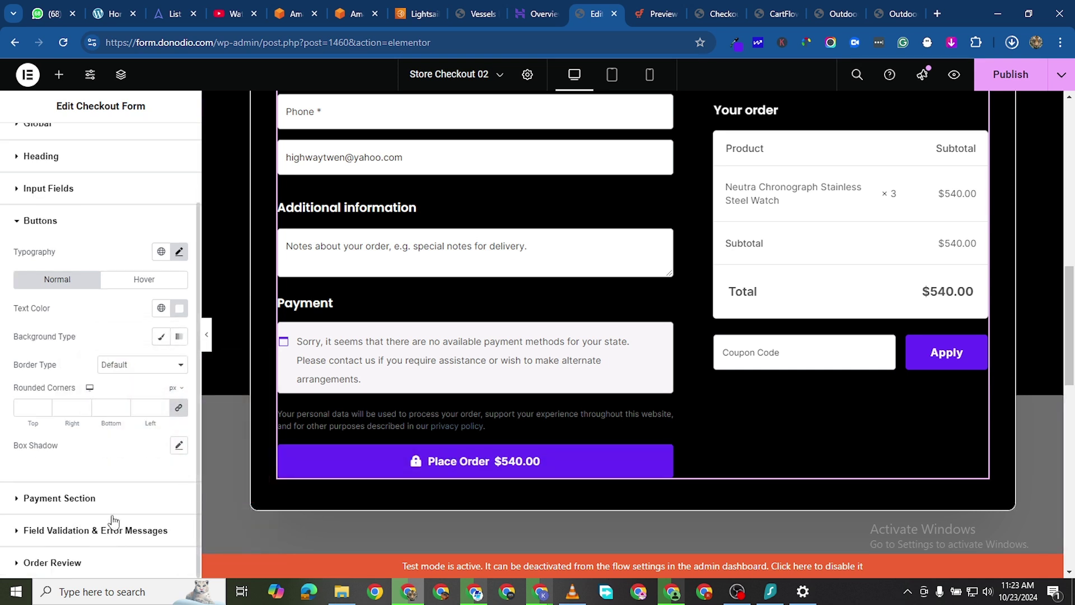
{"action": "left_click", "coordinate": [17, 500]}
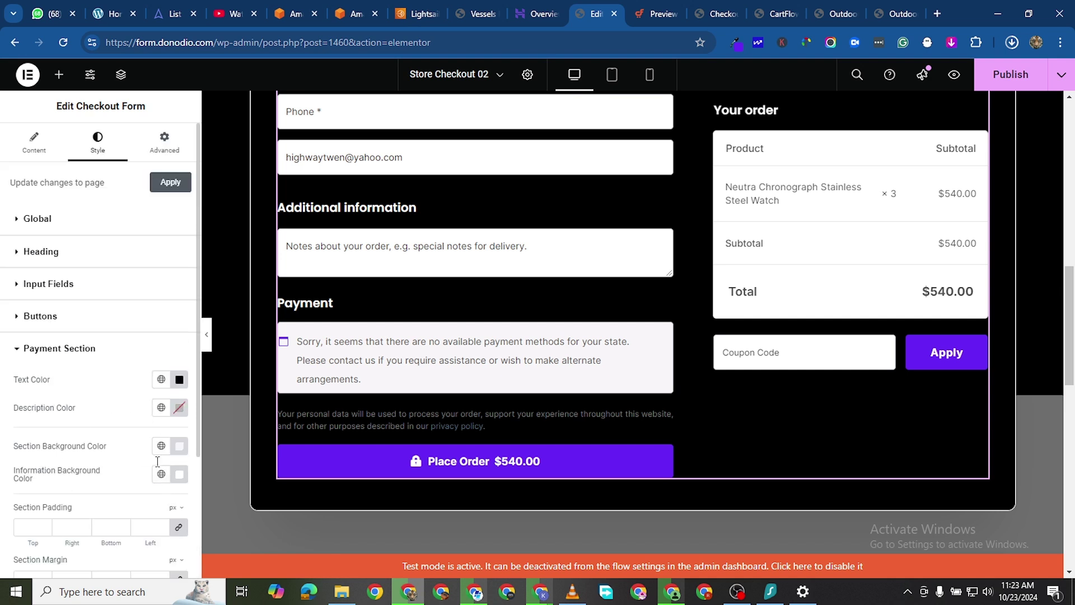
{"action": "scroll", "coordinate": [157, 461], "scroll_direction": "down", "scroll_amount": 1}
{"action": "scroll", "coordinate": [163, 470], "scroll_direction": "down", "scroll_amount": 2}
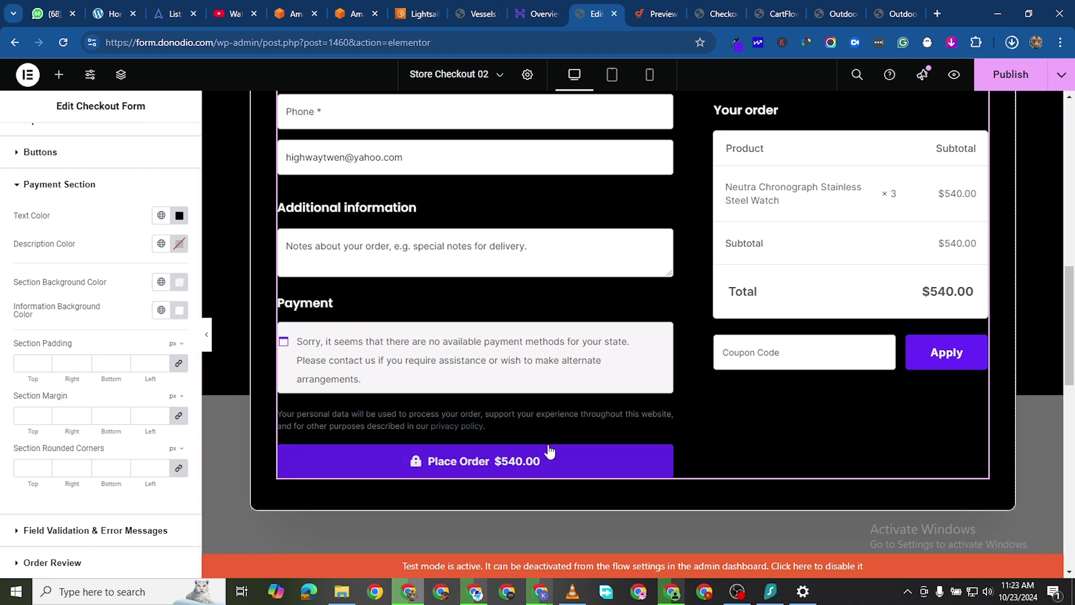
Step: Publish the checkout page changes and check the area below the checkout form
{"action": "scroll", "coordinate": [840, 137], "scroll_direction": "up", "scroll_amount": 7}
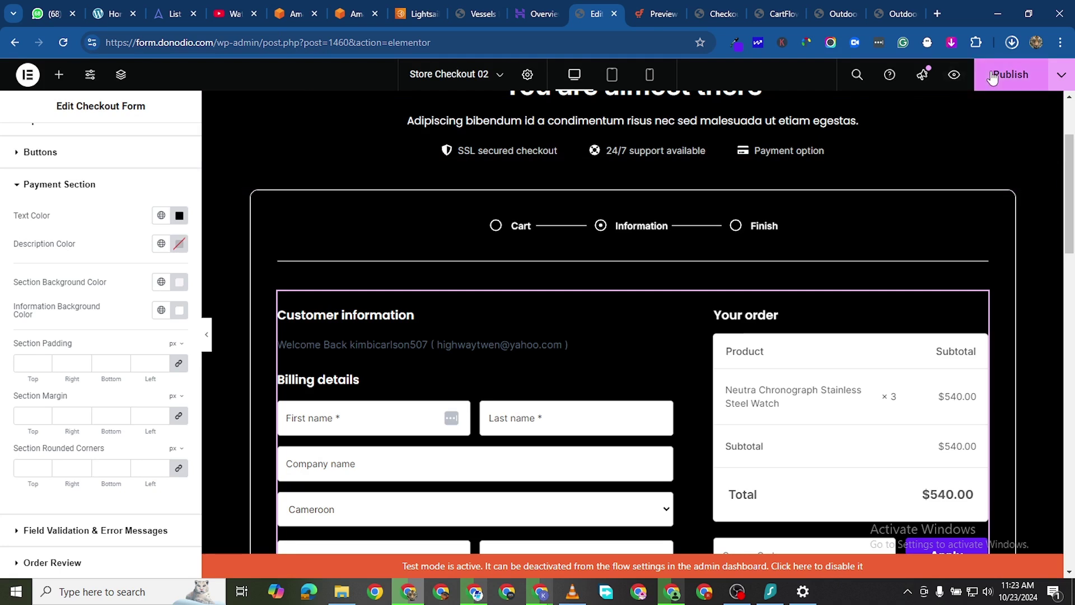
{"action": "scroll", "coordinate": [571, 426], "scroll_direction": "down", "scroll_amount": 14}
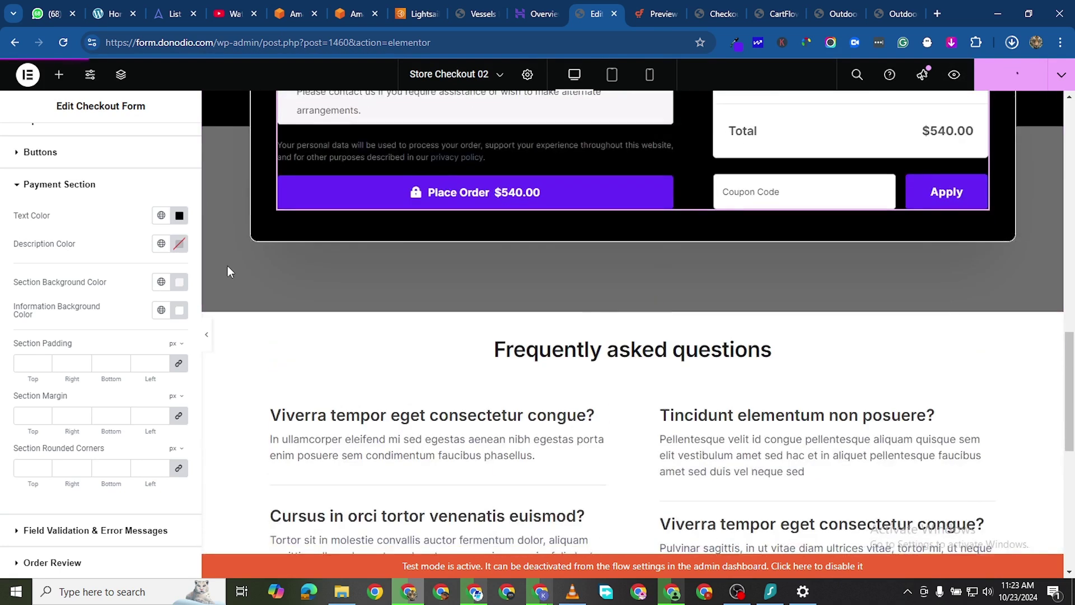
{"action": "scroll", "coordinate": [230, 246], "scroll_direction": "up", "scroll_amount": 3}
{"action": "scroll", "coordinate": [221, 280], "scroll_direction": "up", "scroll_amount": 1}
{"action": "scroll", "coordinate": [633, 387], "scroll_direction": "down", "scroll_amount": 2}
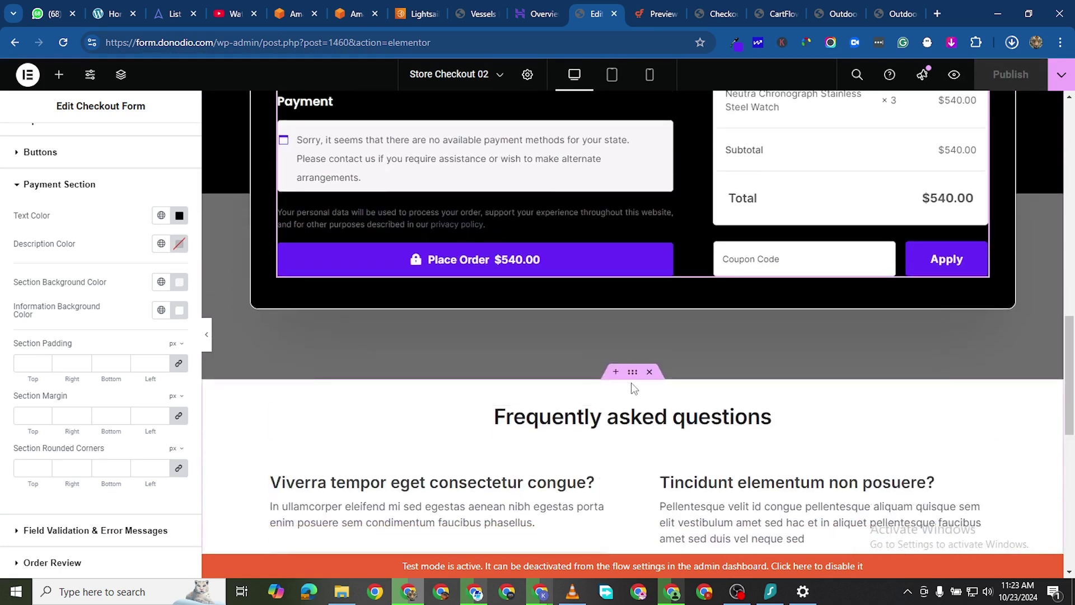
{"action": "scroll", "coordinate": [569, 369], "scroll_direction": "up", "scroll_amount": 4}
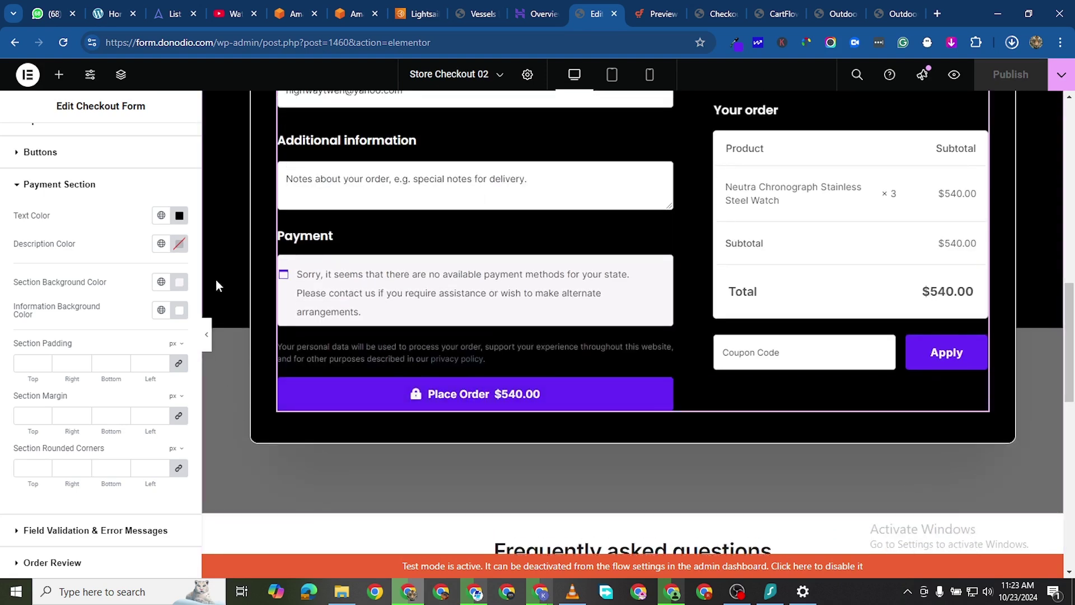
Step: Set the second gradient color of the checkout form's outer container background to black (#000000)
{"action": "scroll", "coordinate": [504, 196], "scroll_direction": "up", "scroll_amount": 10}
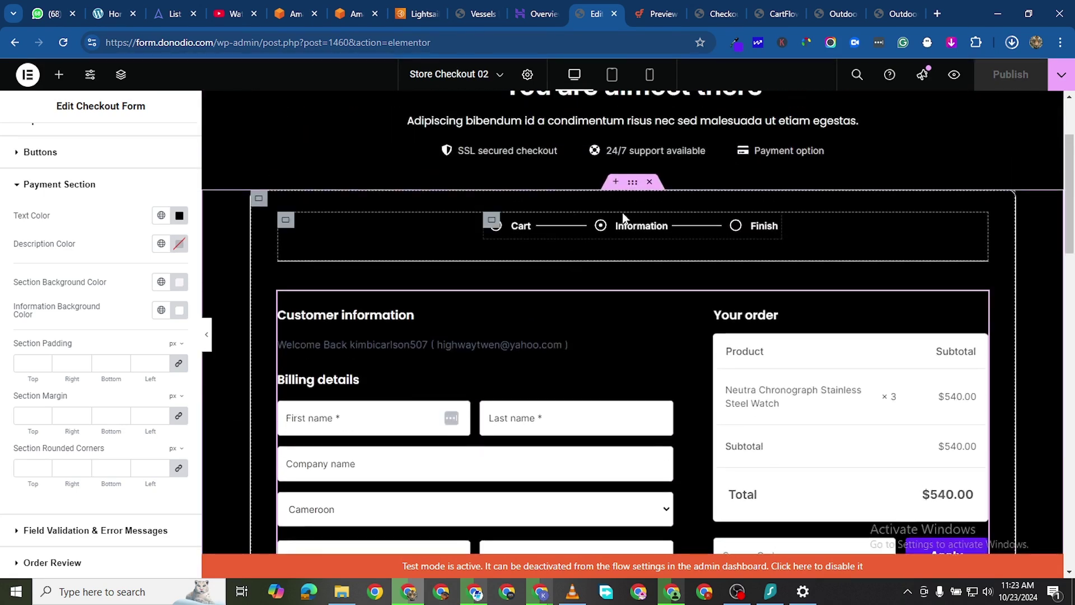
{"action": "left_click", "coordinate": [556, 194]}
{"action": "scroll", "coordinate": [257, 445], "scroll_direction": "down", "scroll_amount": 1}
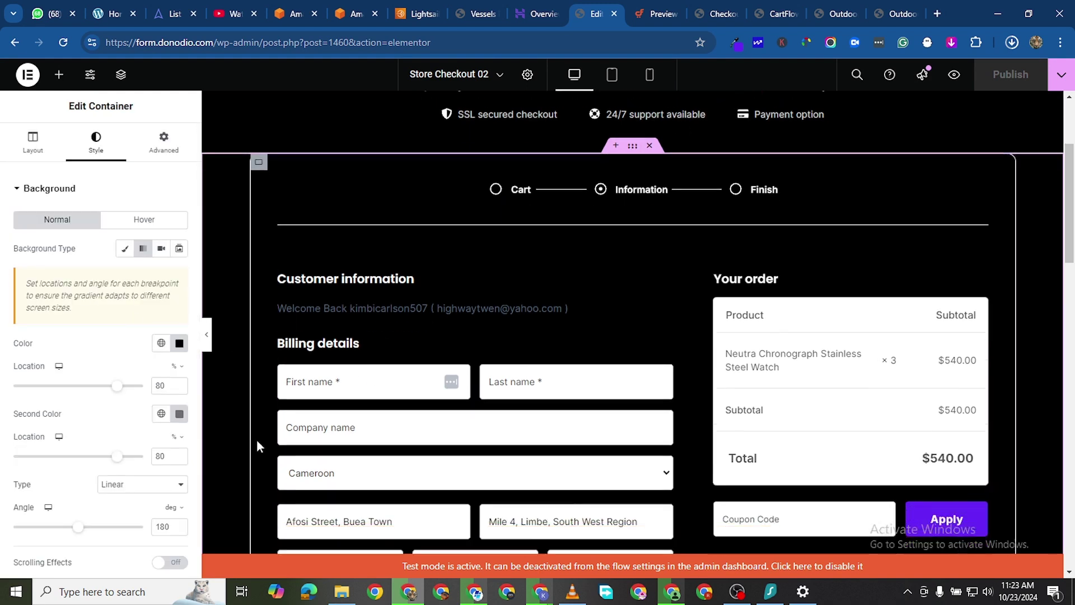
{"action": "scroll", "coordinate": [256, 445], "scroll_direction": "down", "scroll_amount": 11}
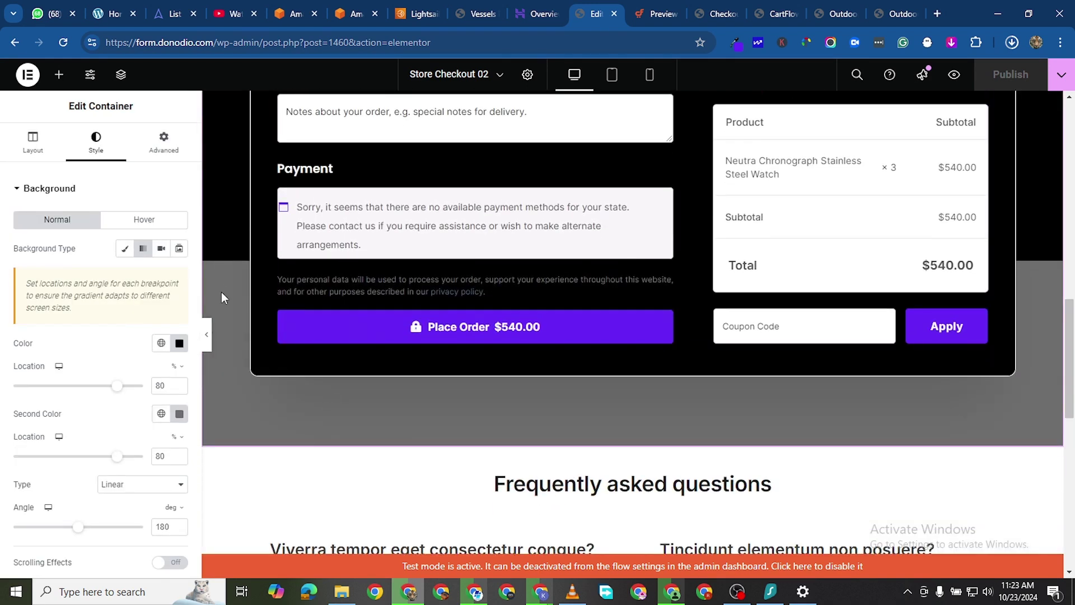
{"action": "left_click", "coordinate": [179, 413]}
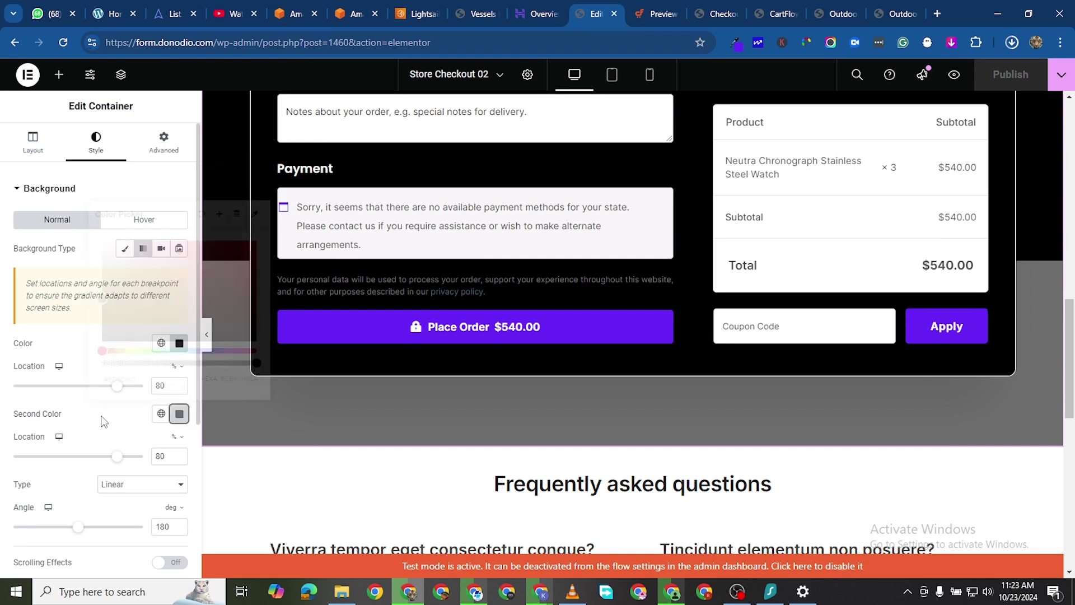
{"action": "left_click_drag", "start_coordinate": [102, 339], "coordinate": [90, 363]}
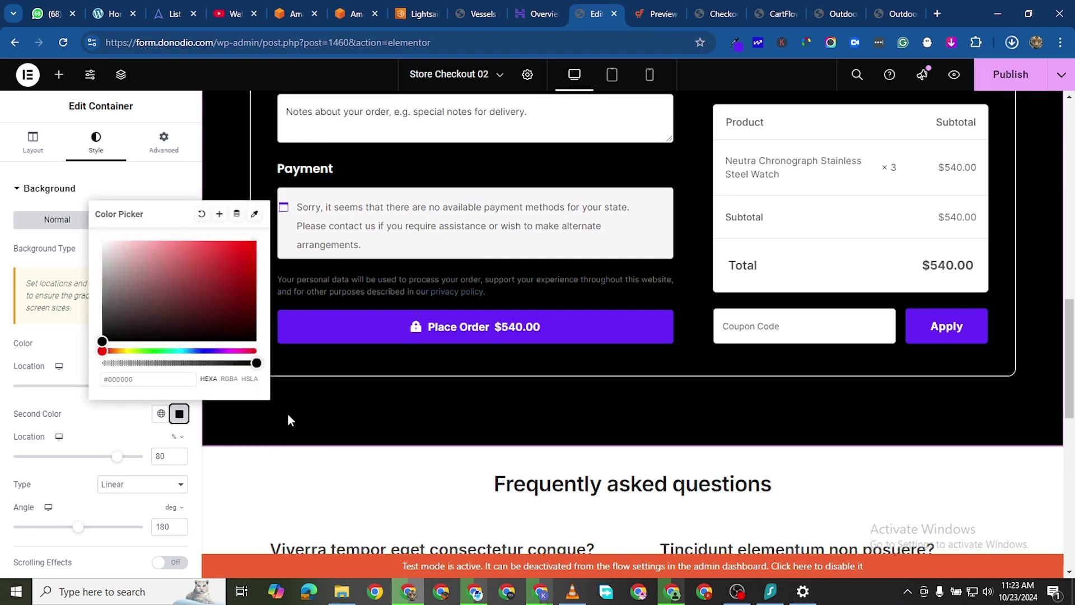
{"action": "left_click", "coordinate": [323, 403]}
Step: Examine the checkout page's FAQ and footer sections, and browse the site's home page for a section to reuse
{"action": "scroll", "coordinate": [419, 413], "scroll_direction": "down", "scroll_amount": 2}
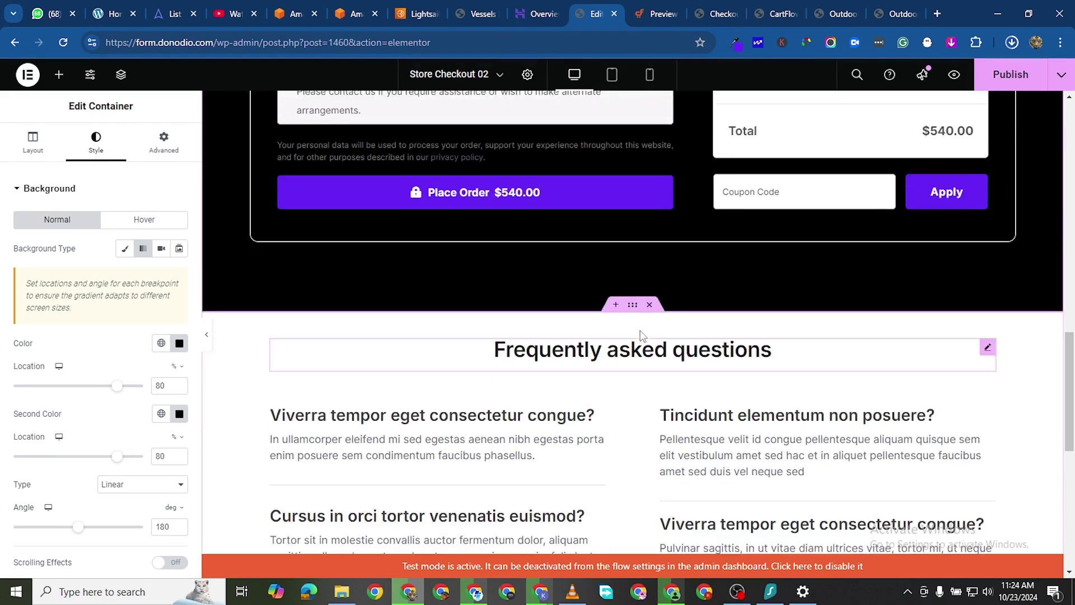
{"action": "scroll", "coordinate": [642, 335], "scroll_direction": "down", "scroll_amount": 6}
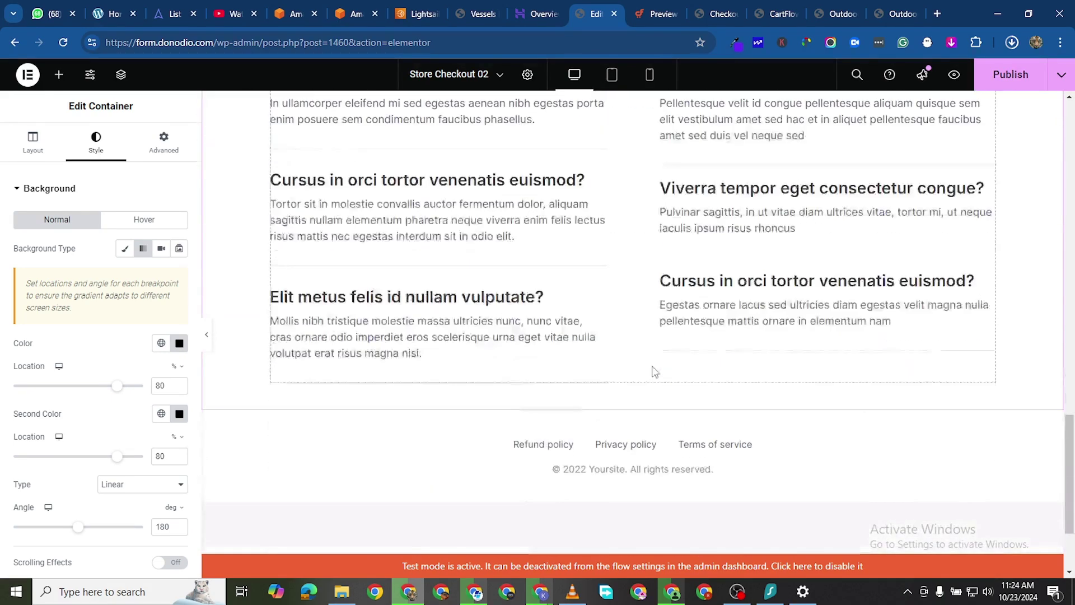
{"action": "scroll", "coordinate": [655, 371], "scroll_direction": "down", "scroll_amount": 3}
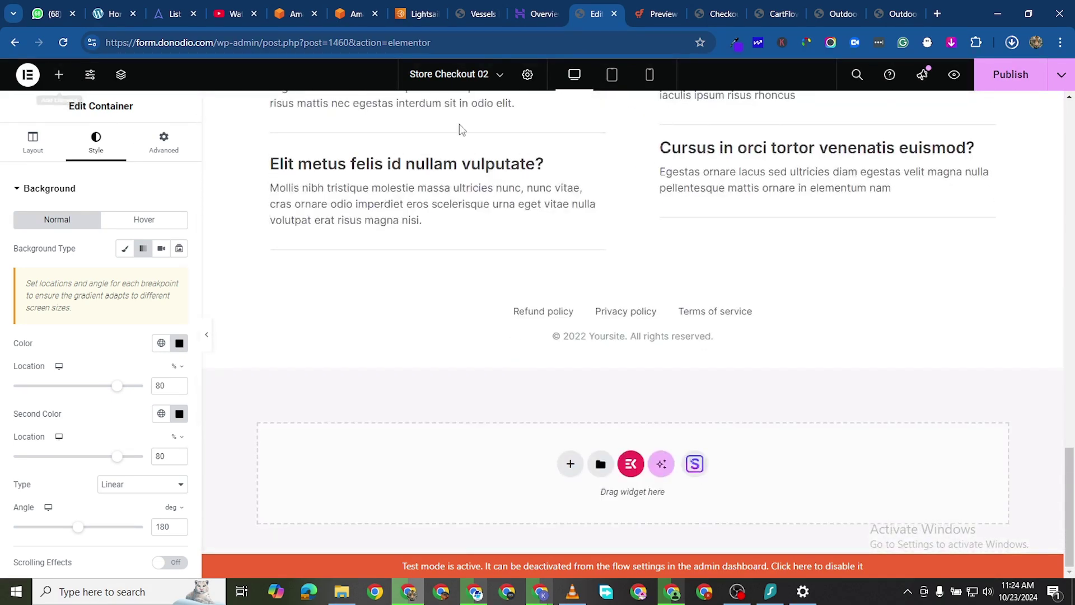
{"action": "left_click", "coordinate": [881, 15]}
{"action": "scroll", "coordinate": [580, 420], "scroll_direction": "down", "scroll_amount": 5}
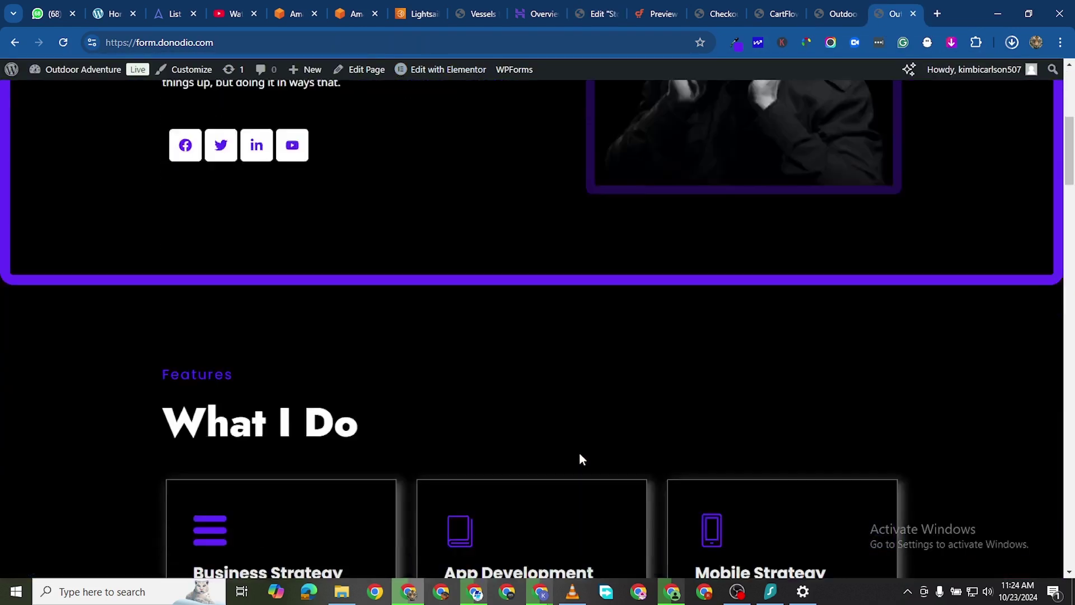
{"action": "scroll", "coordinate": [577, 476], "scroll_direction": "down", "scroll_amount": 20}
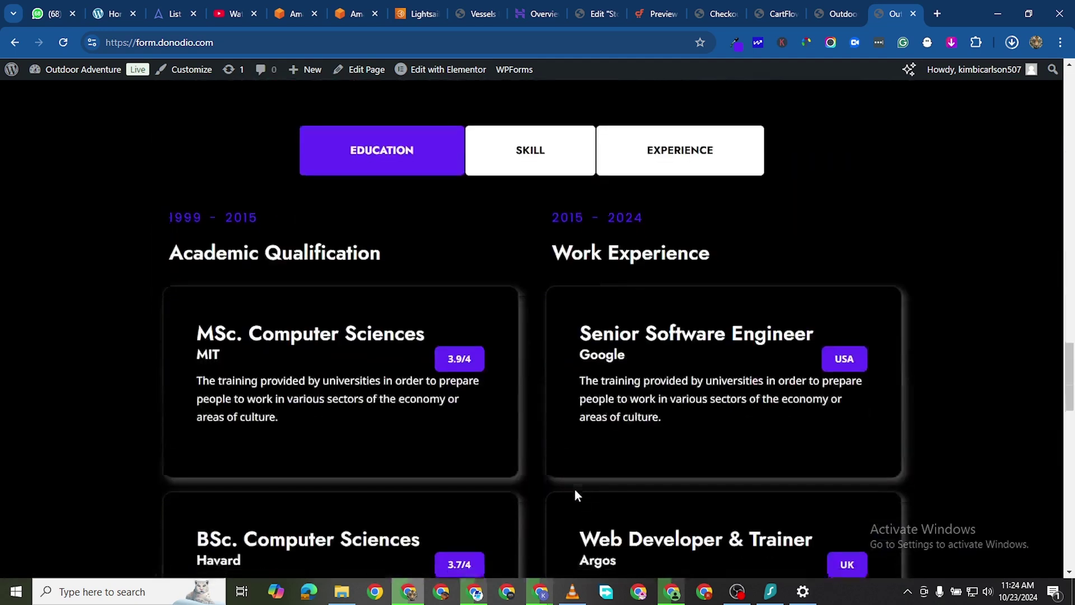
{"action": "scroll", "coordinate": [575, 488], "scroll_direction": "down", "scroll_amount": 9}
{"action": "scroll", "coordinate": [569, 402], "scroll_direction": "up", "scroll_amount": 3}
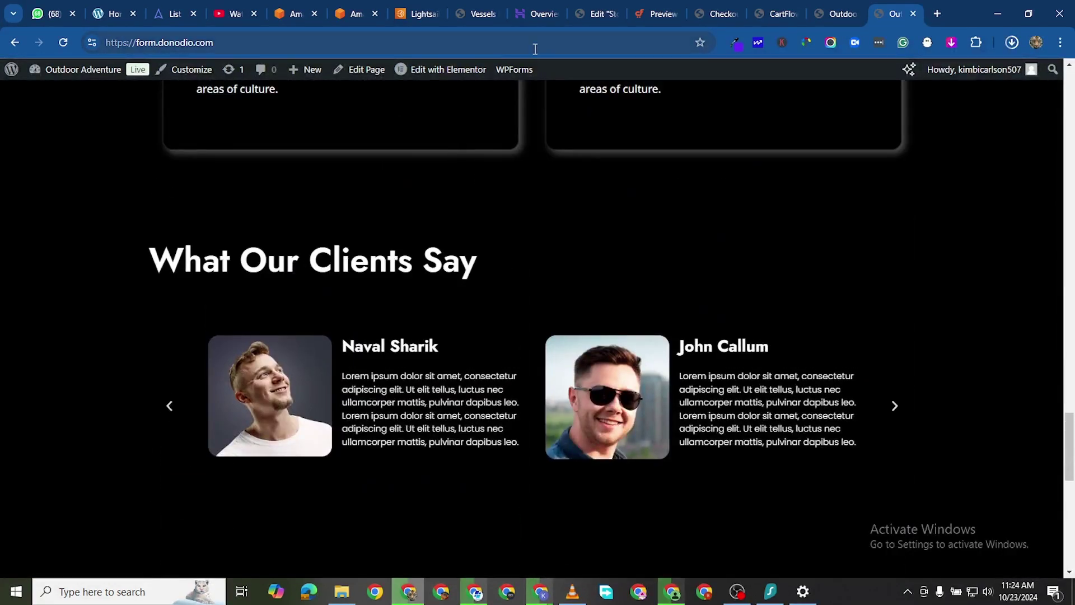
Step: Open the home page in the Elementor editor and copy its "What Our Clients Say" container
{"action": "left_click", "coordinate": [442, 69]}
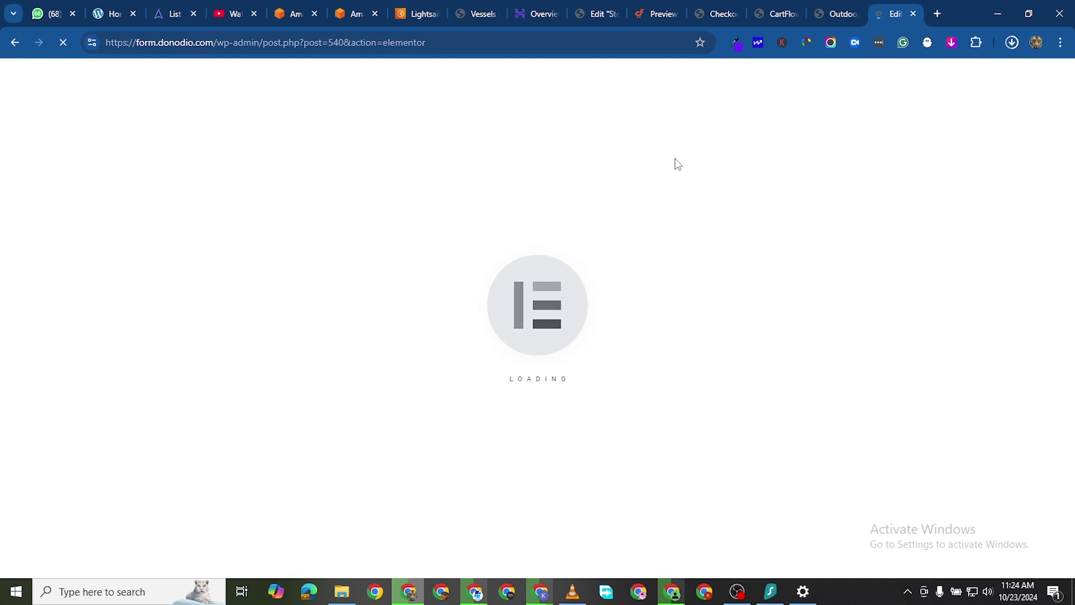
{"action": "scroll", "coordinate": [643, 307], "scroll_direction": "down", "scroll_amount": 10}
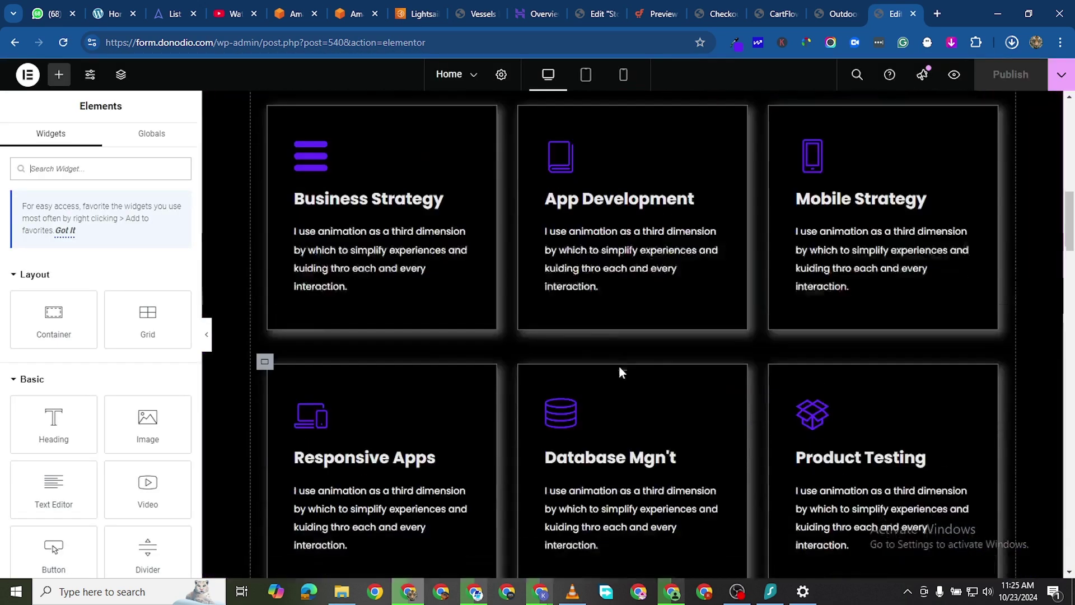
{"action": "scroll", "coordinate": [623, 353], "scroll_direction": "down", "scroll_amount": 15}
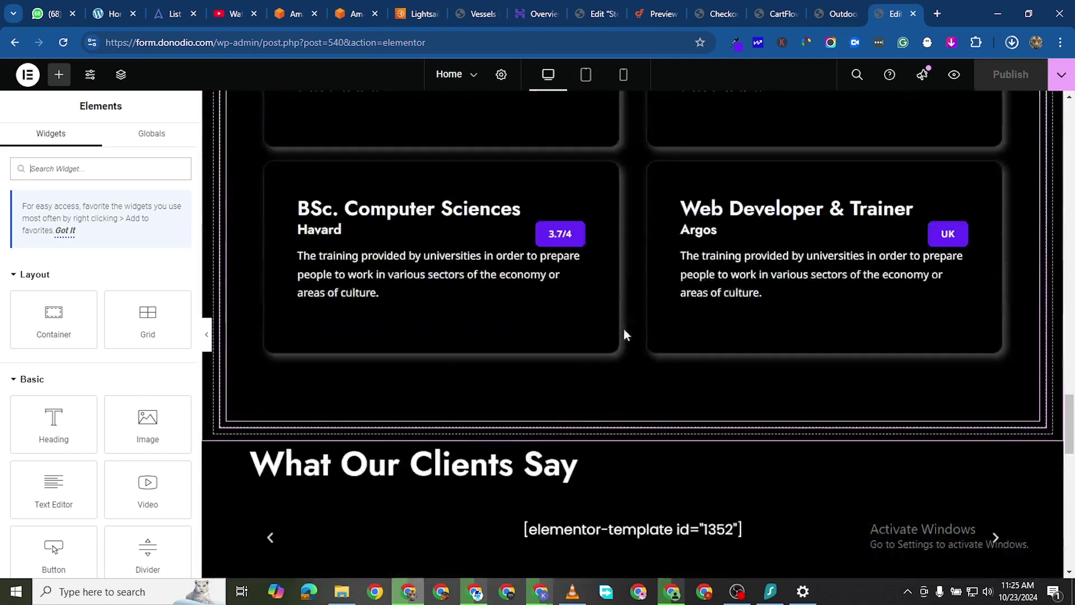
{"action": "scroll", "coordinate": [620, 325], "scroll_direction": "up", "scroll_amount": 7}
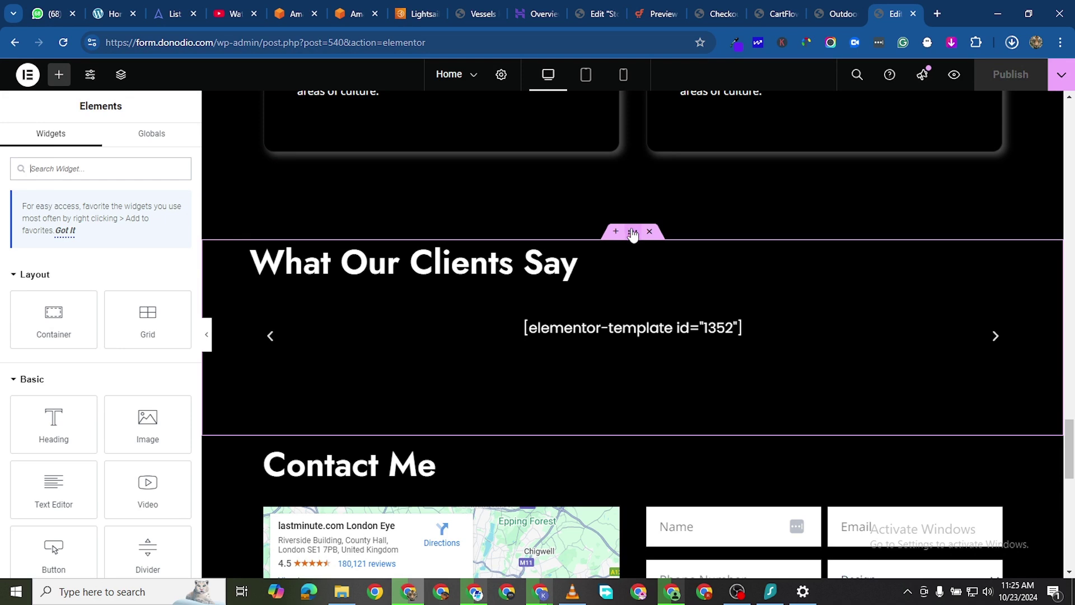
{"action": "right_click", "coordinate": [647, 339]}
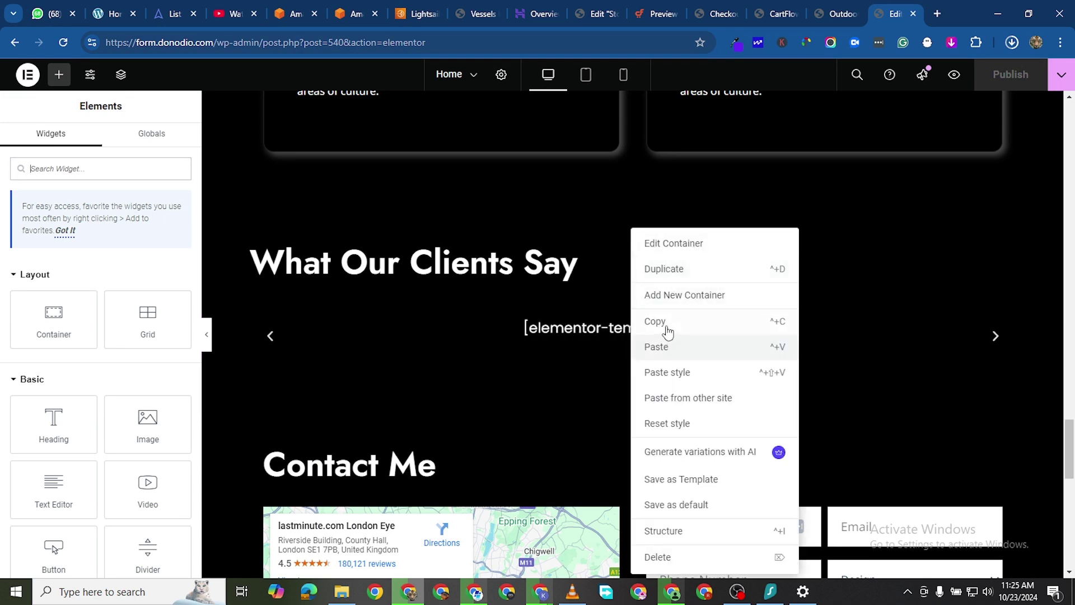
{"action": "left_click", "coordinate": [667, 321]}
Step: Return to the Store Checkout 02 editor and paste the copied "What Our Clients Say" container below the footer
{"action": "left_click", "coordinate": [831, 19]}
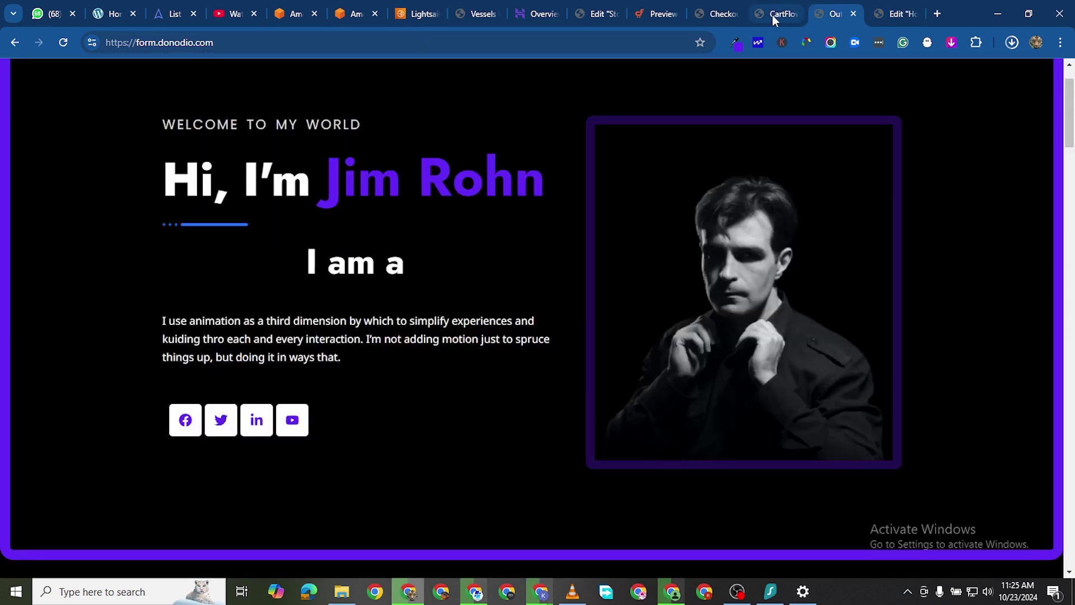
{"action": "left_click", "coordinate": [771, 15]}
{"action": "left_click", "coordinate": [601, 13]}
{"action": "scroll", "coordinate": [627, 345], "scroll_direction": "up", "scroll_amount": 6}
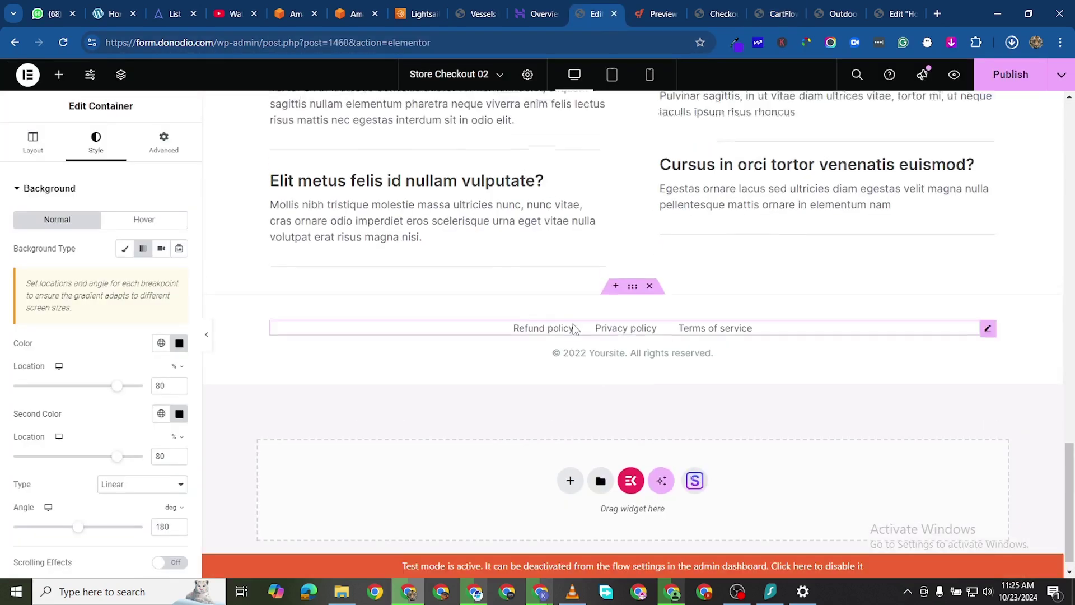
{"action": "scroll", "coordinate": [589, 322], "scroll_direction": "down", "scroll_amount": 7}
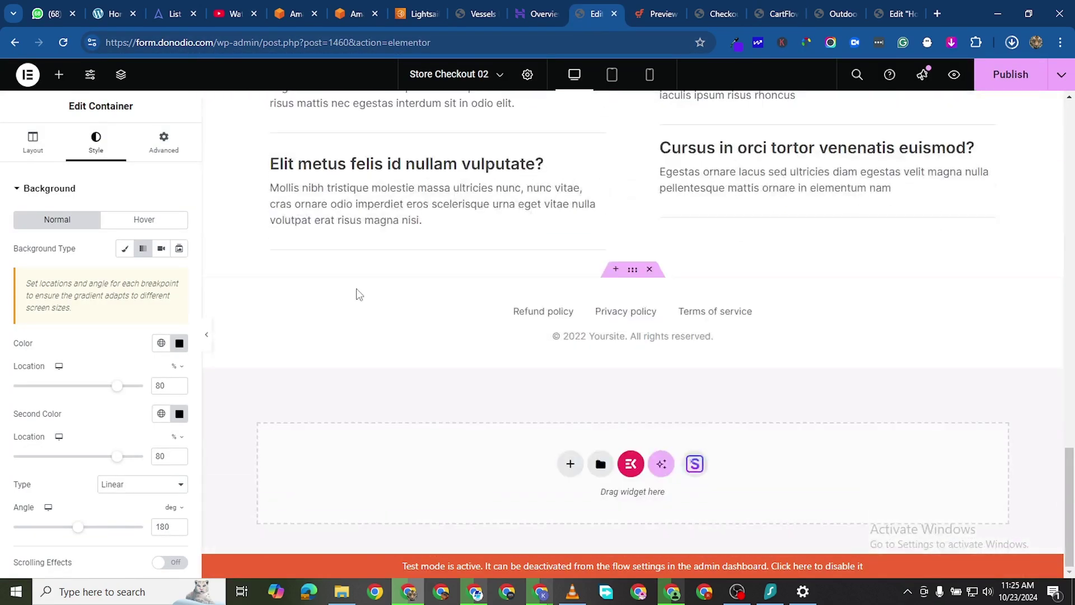
{"action": "right_click", "coordinate": [466, 485]}
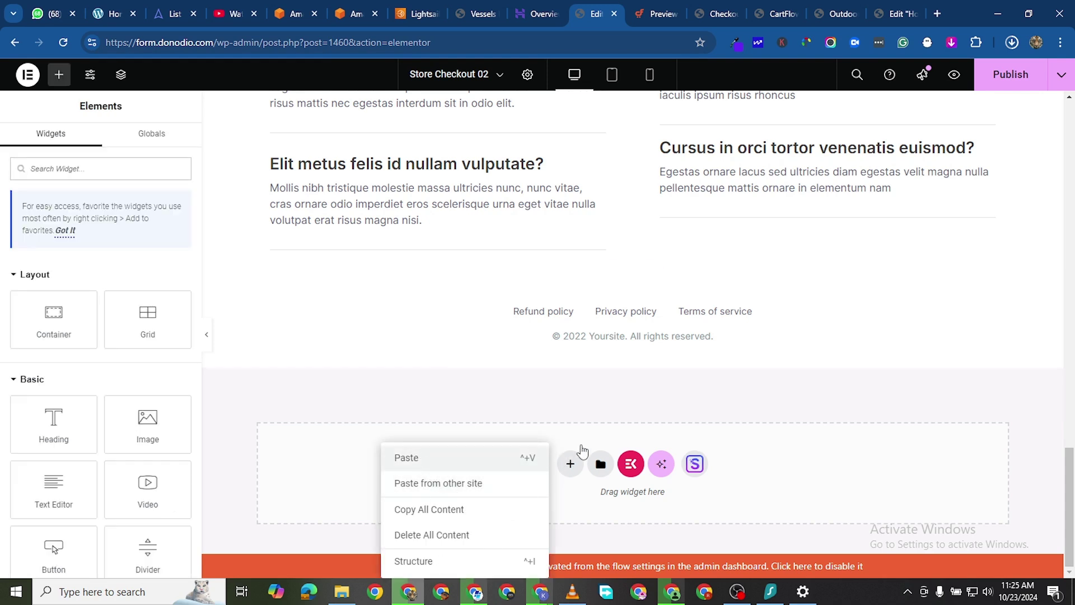
{"action": "left_click", "coordinate": [527, 457]}
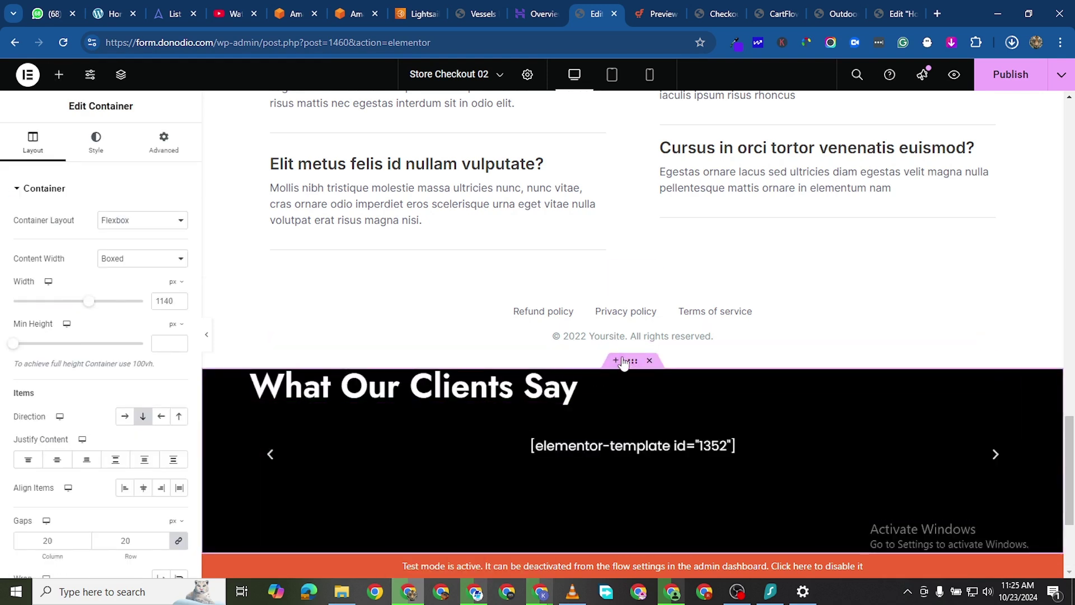
Step: Set the top padding of the "What Our Clients Say" container to 100 px
{"action": "scroll", "coordinate": [569, 476], "scroll_direction": "down", "scroll_amount": 3}
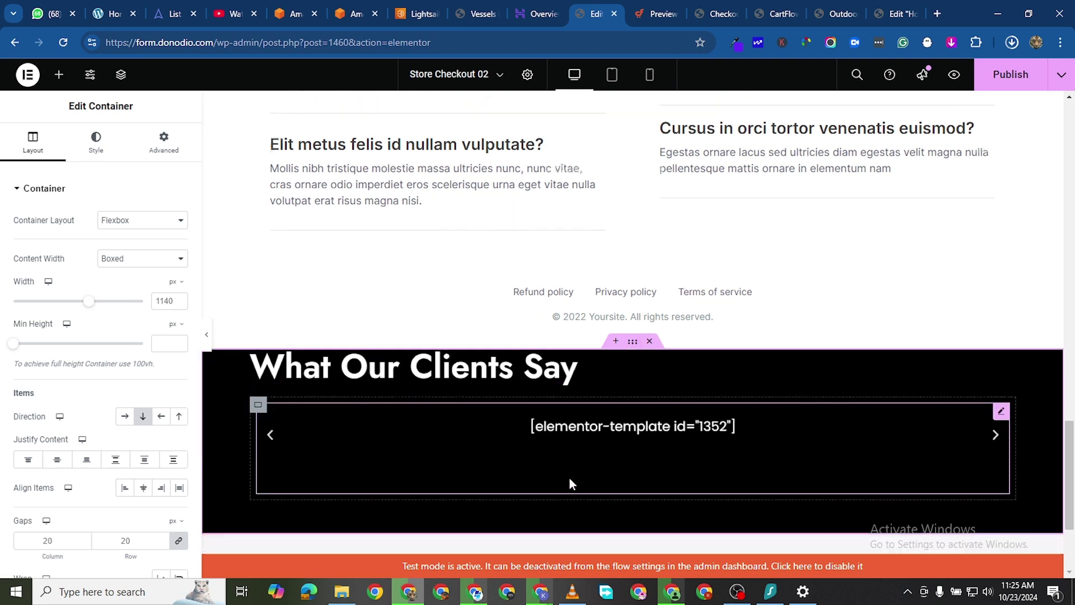
{"action": "left_click", "coordinate": [164, 143]}
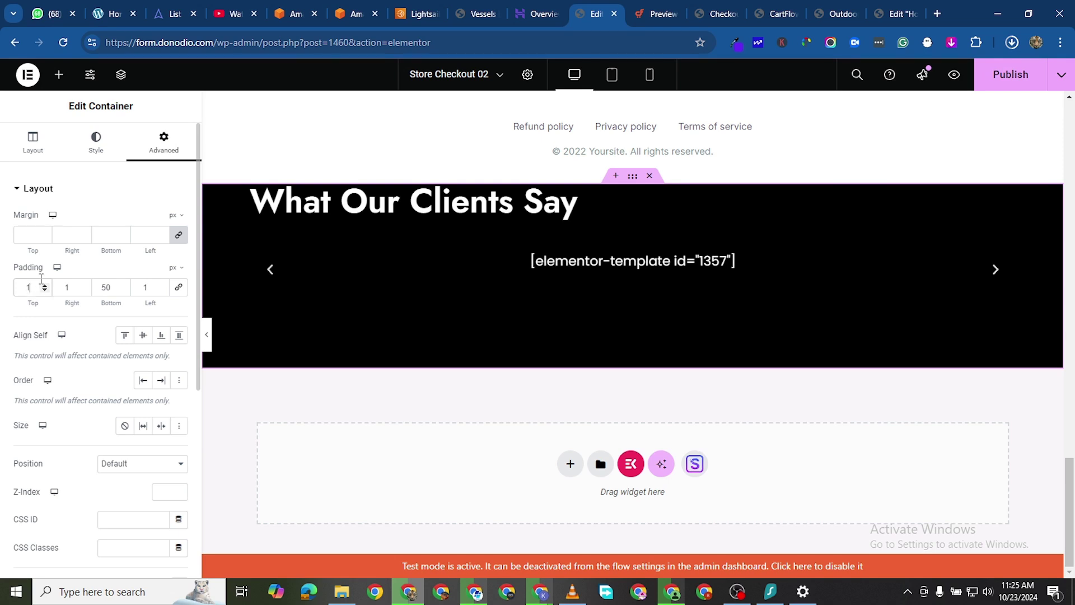
{"action": "type", "text": "00"}
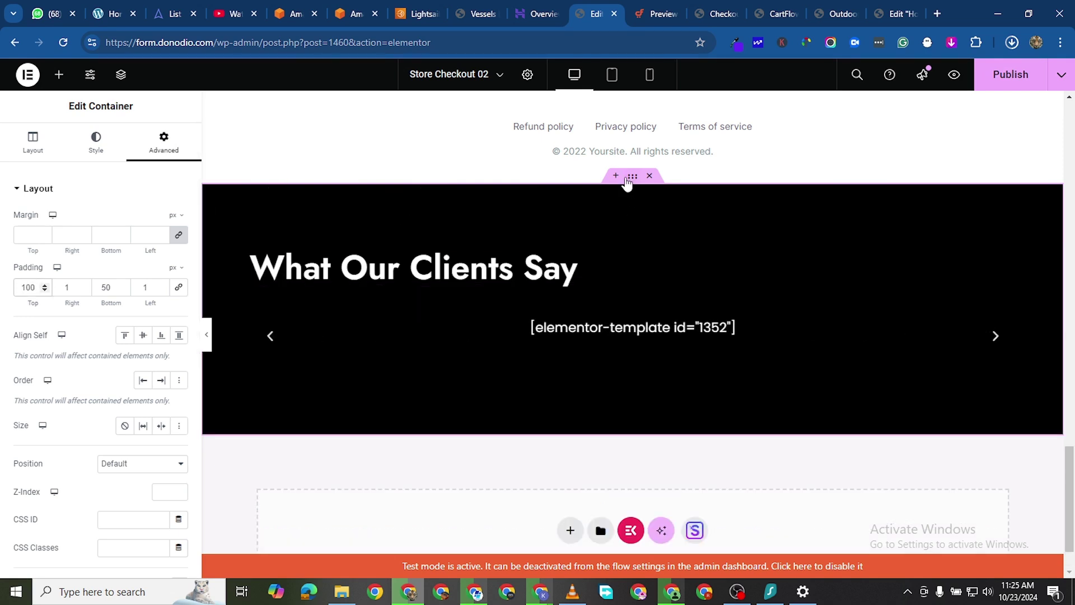
Step: Move the "What Our Clients Say" container directly below the checkout section and delete the "Frequently asked questions" container
{"action": "mouse_move", "coordinate": [632, 175]}
{"action": "left_mouse_down"}
{"action": "mouse_move", "coordinate": [618, 96]}
{"action": "mouse_move", "coordinate": [642, 252]}
{"action": "mouse_move", "coordinate": [630, 179]}
{"action": "left_mouse_up"}
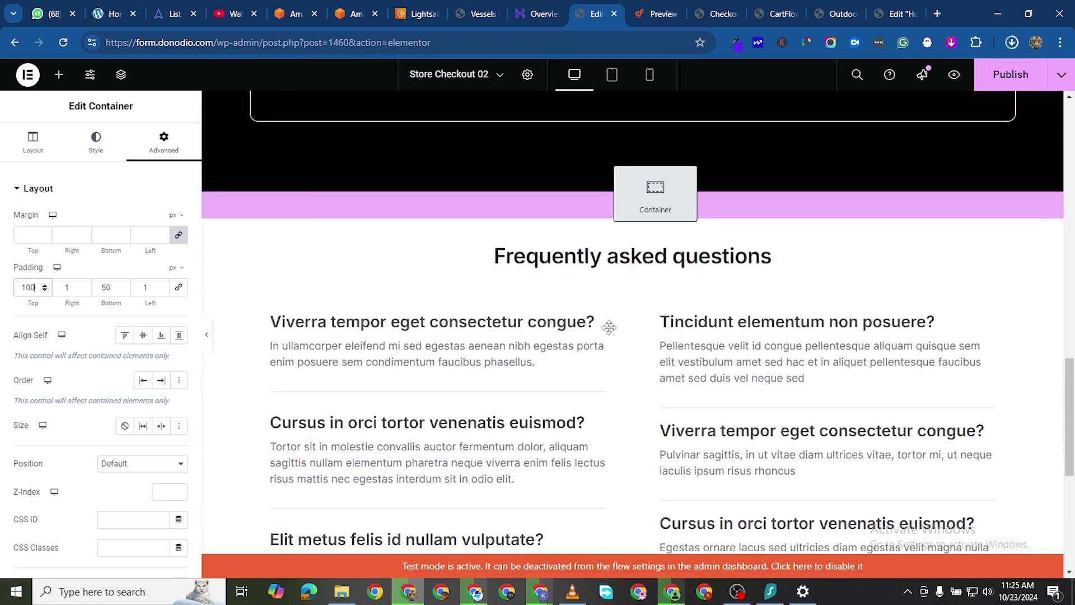
{"action": "left_click_drag", "start_coordinate": [659, 343], "coordinate": [748, 363]}
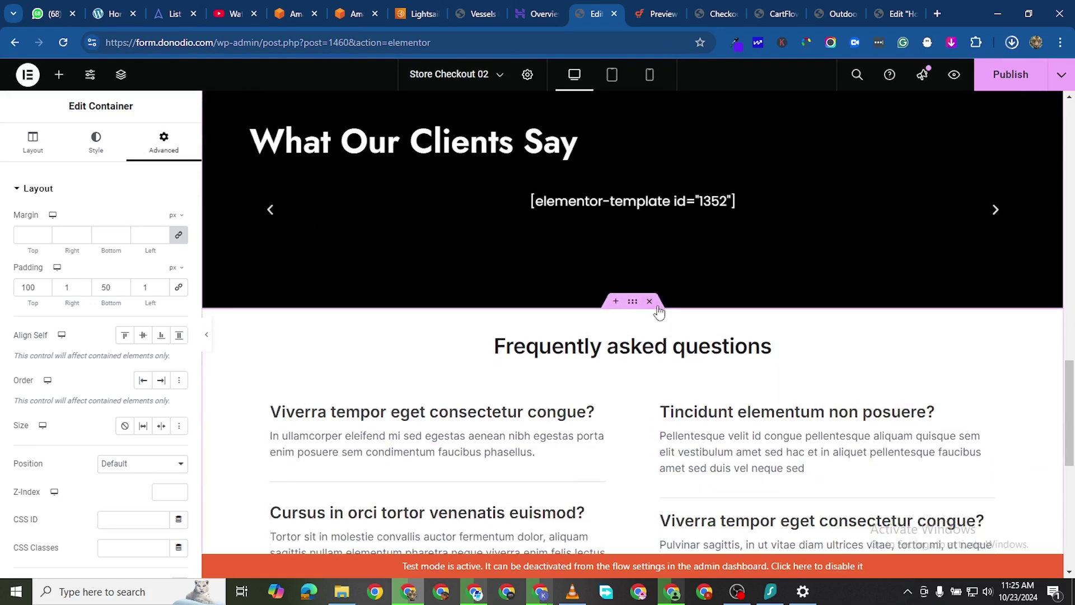
{"action": "left_click", "coordinate": [650, 302]}
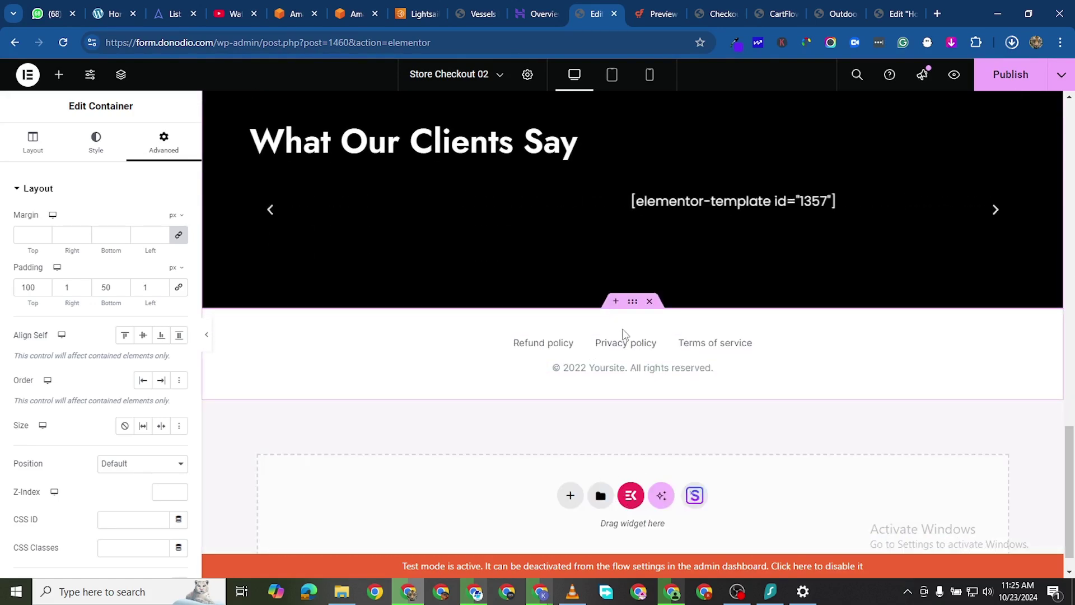
Step: Set the background color of the footer container holding the policy links to black (#000000)
{"action": "left_click", "coordinate": [355, 346]}
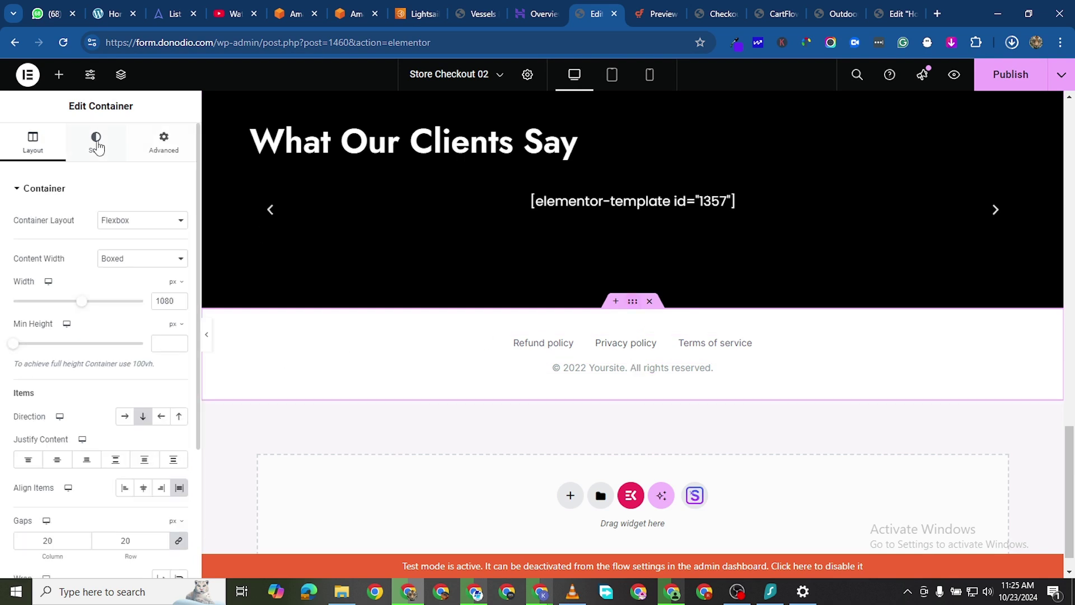
{"action": "left_click", "coordinate": [96, 143]}
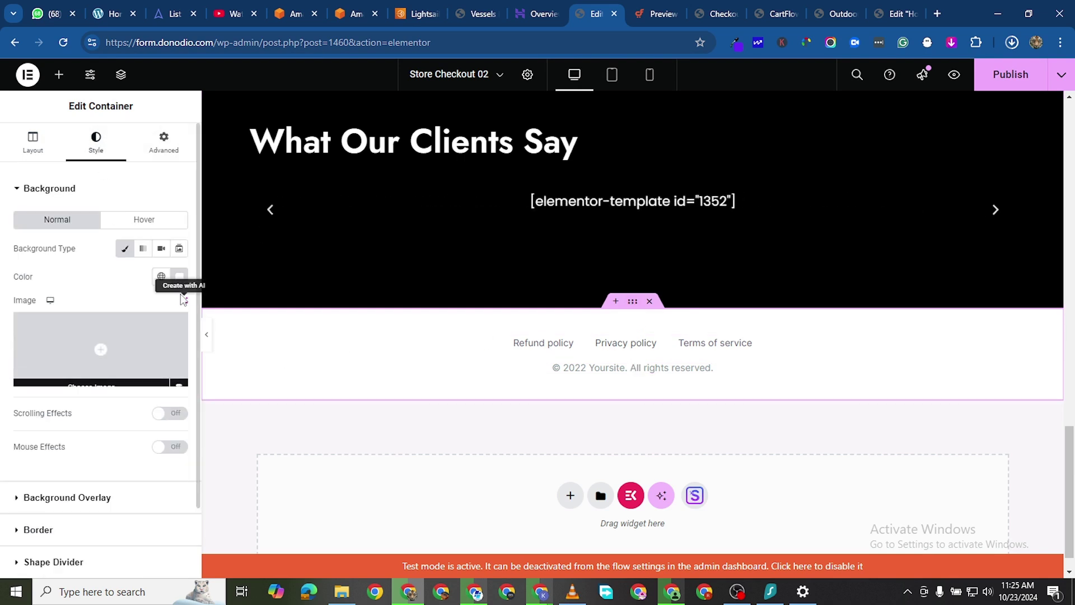
{"action": "left_click", "coordinate": [179, 277]}
{"action": "left_click_drag", "start_coordinate": [137, 419], "coordinate": [54, 446]}
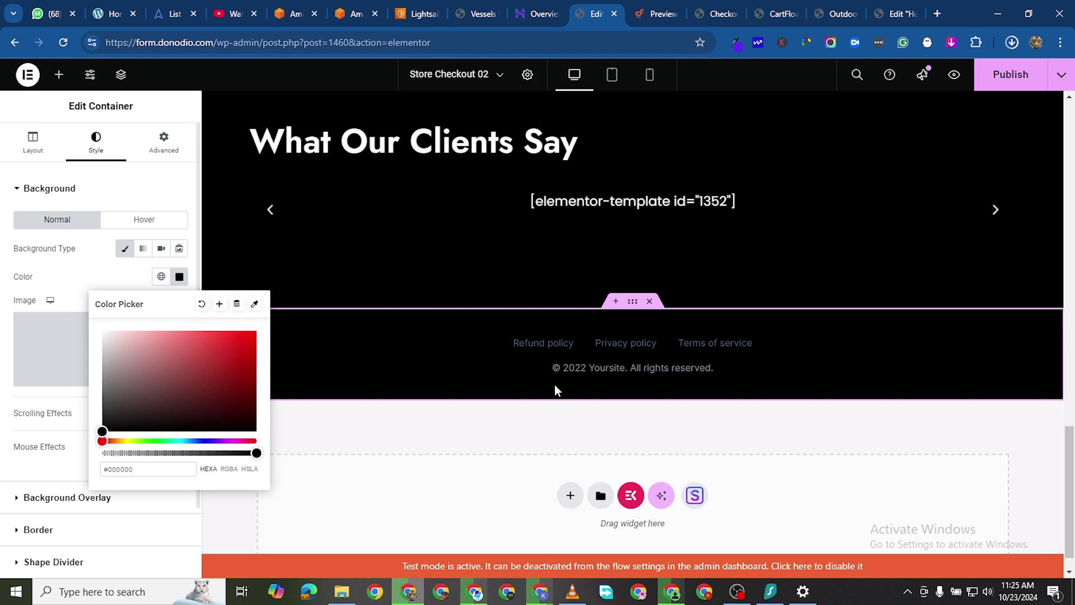
Step: Set the icon color of the footer's policy links list to white
{"action": "left_click", "coordinate": [987, 343]}
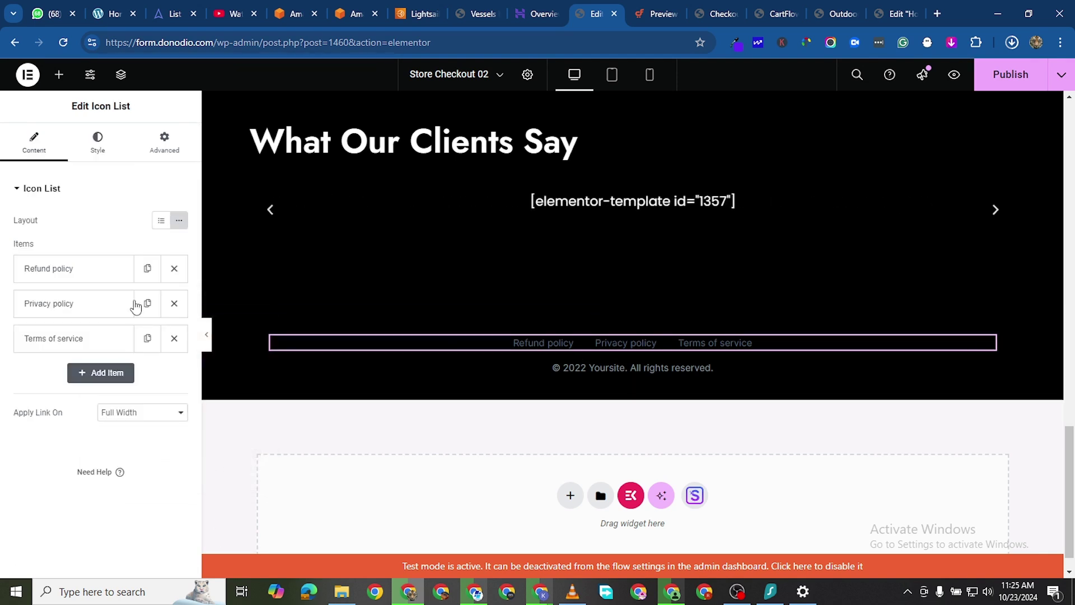
{"action": "left_click", "coordinate": [99, 146]}
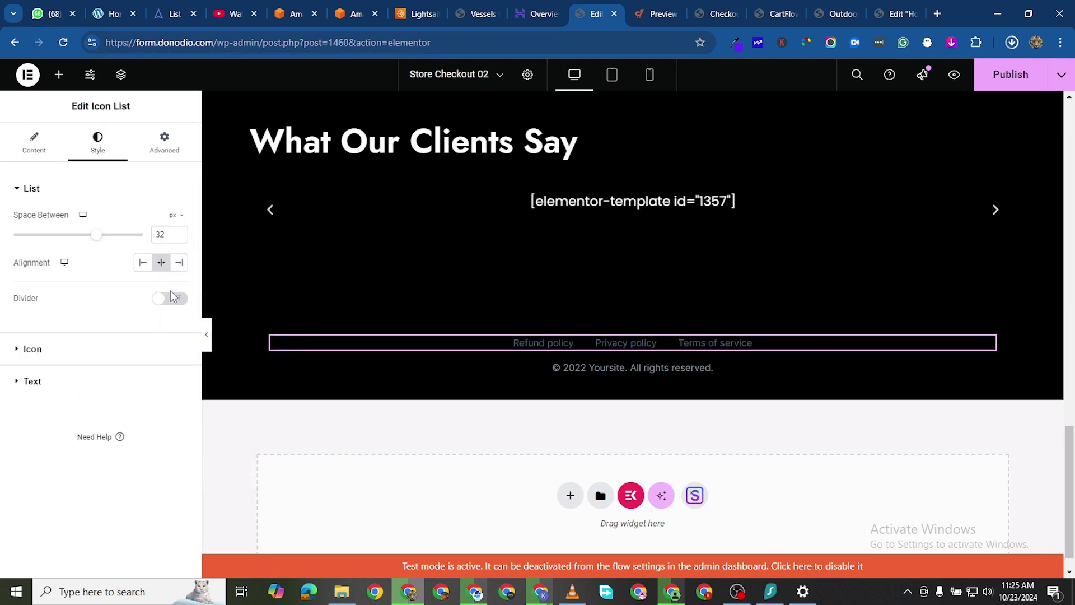
{"action": "left_click", "coordinate": [24, 349]}
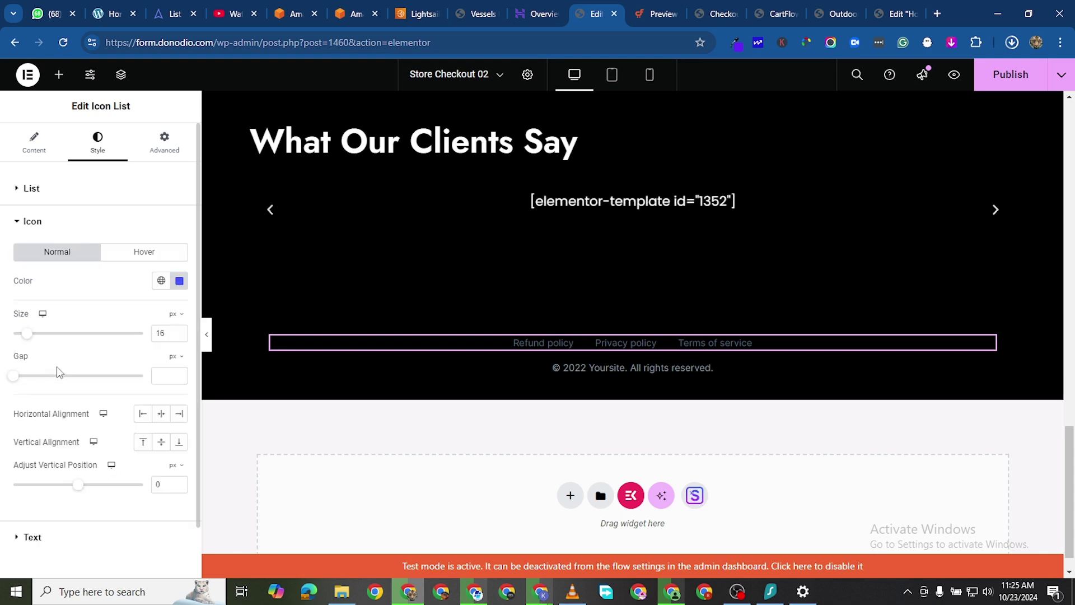
{"action": "left_click", "coordinate": [179, 281]}
{"action": "left_click", "coordinate": [103, 336]}
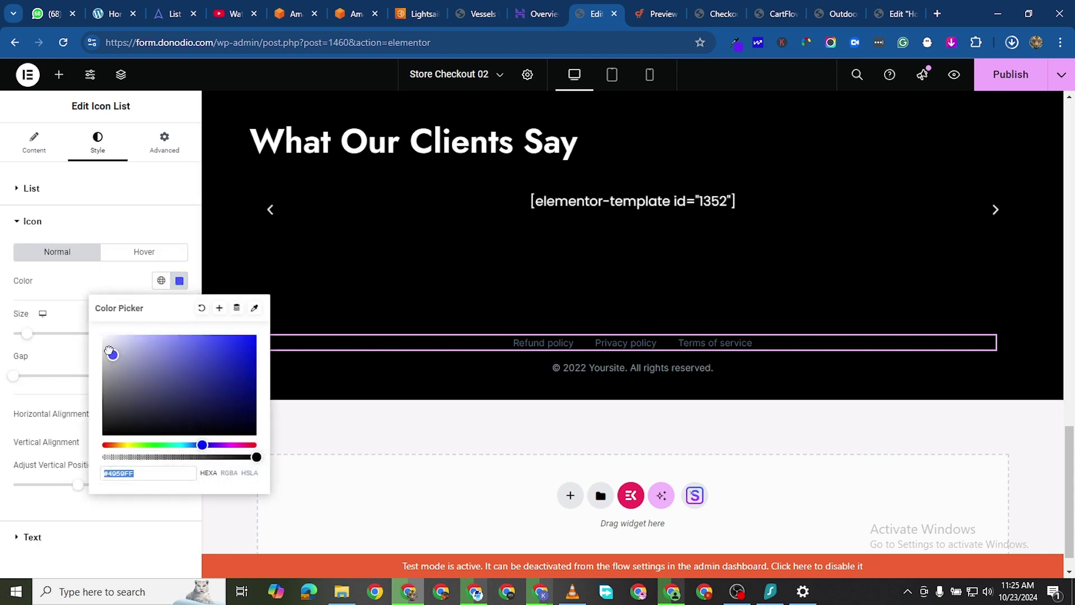
{"action": "left_click", "coordinate": [3, 307]}
Step: Set the text color of the footer's Refund policy, Privacy policy and Terms of service links to white
{"action": "scroll", "coordinate": [40, 455], "scroll_direction": "down", "scroll_amount": 2}
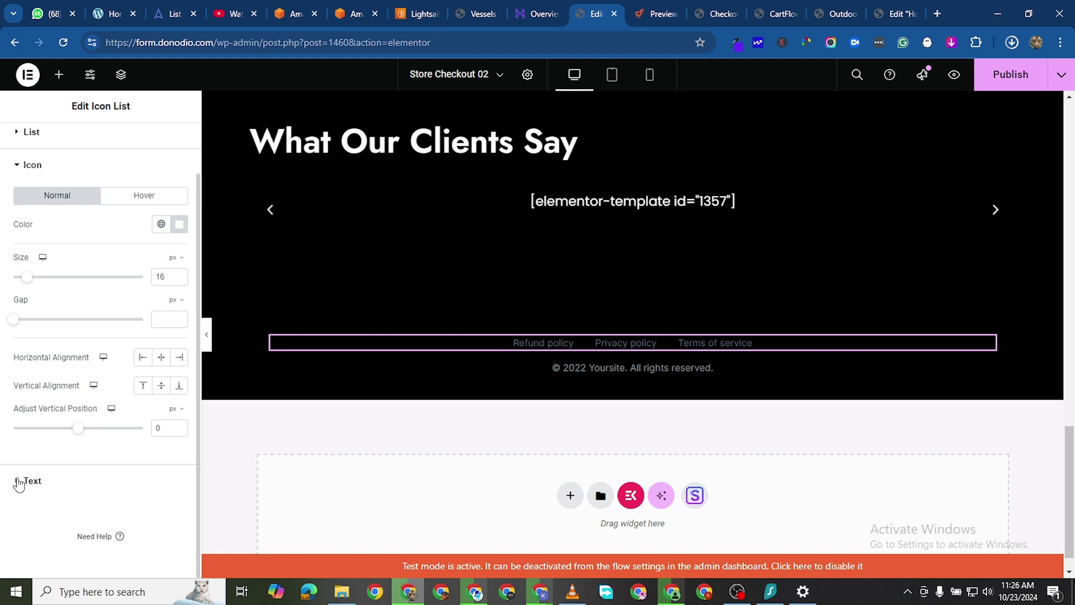
{"action": "left_click", "coordinate": [19, 483]}
{"action": "left_click", "coordinate": [178, 371]}
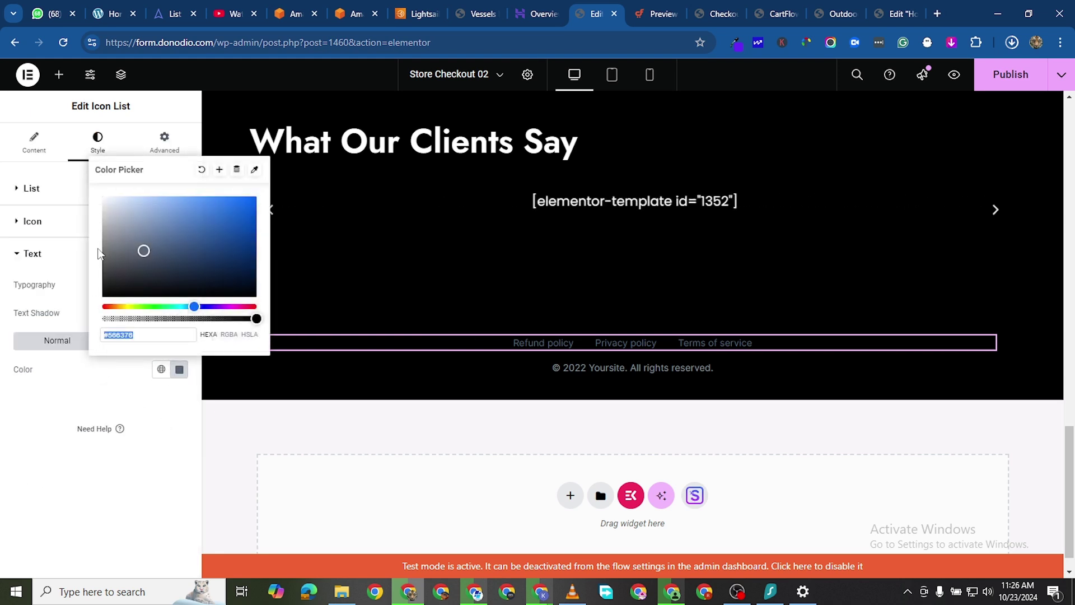
{"action": "left_click_drag", "start_coordinate": [106, 221], "coordinate": [84, 180]}
{"action": "left_click", "coordinate": [3, 423]}
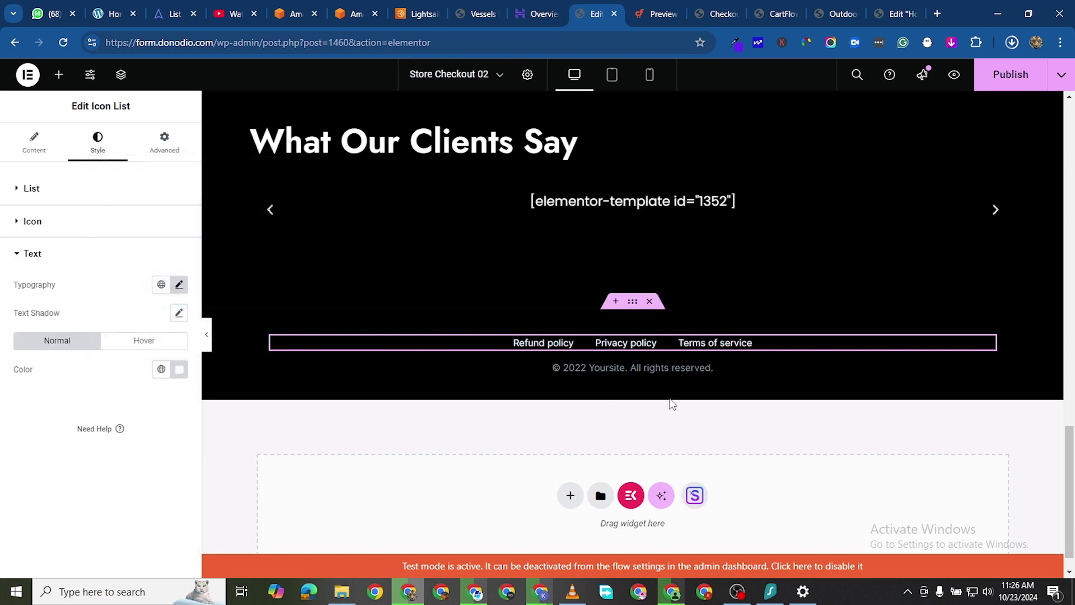
Step: Set the text color of the footer's copyright line to white
{"action": "left_click", "coordinate": [708, 368]}
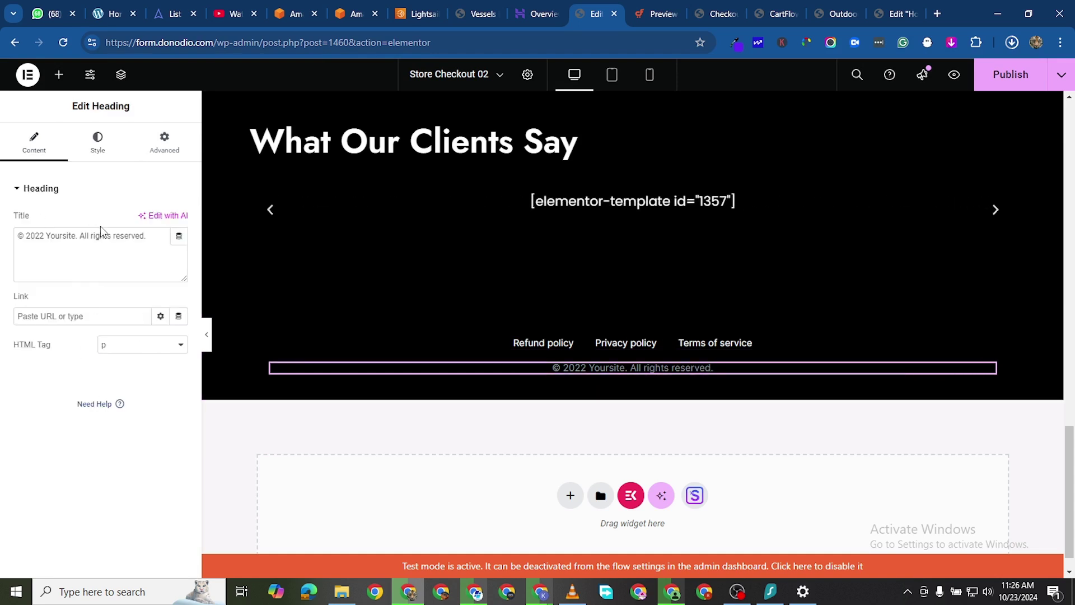
{"action": "left_click", "coordinate": [97, 143]}
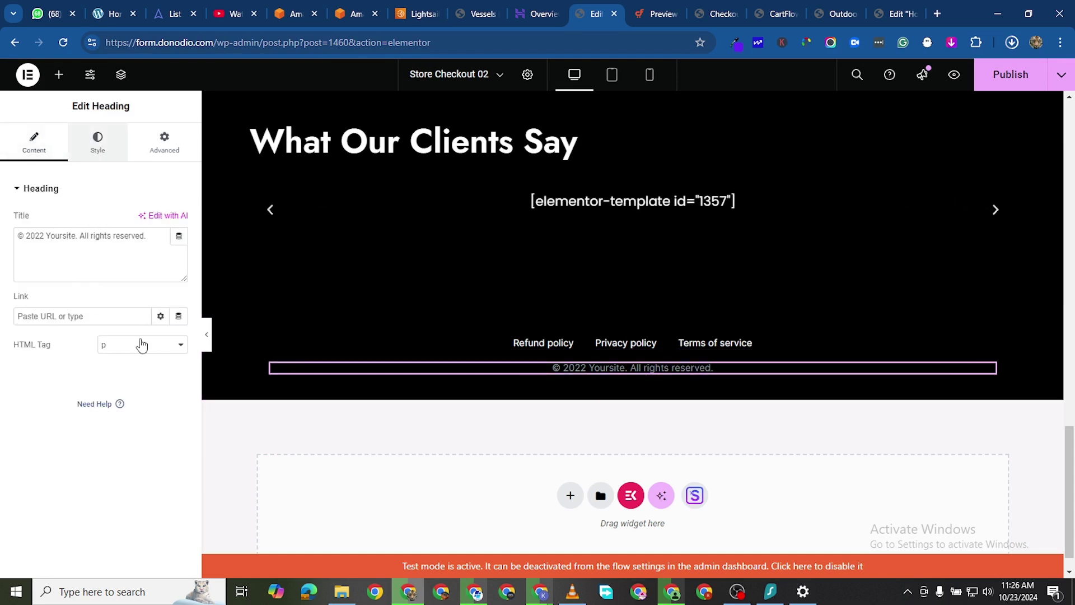
{"action": "left_click", "coordinate": [179, 248]}
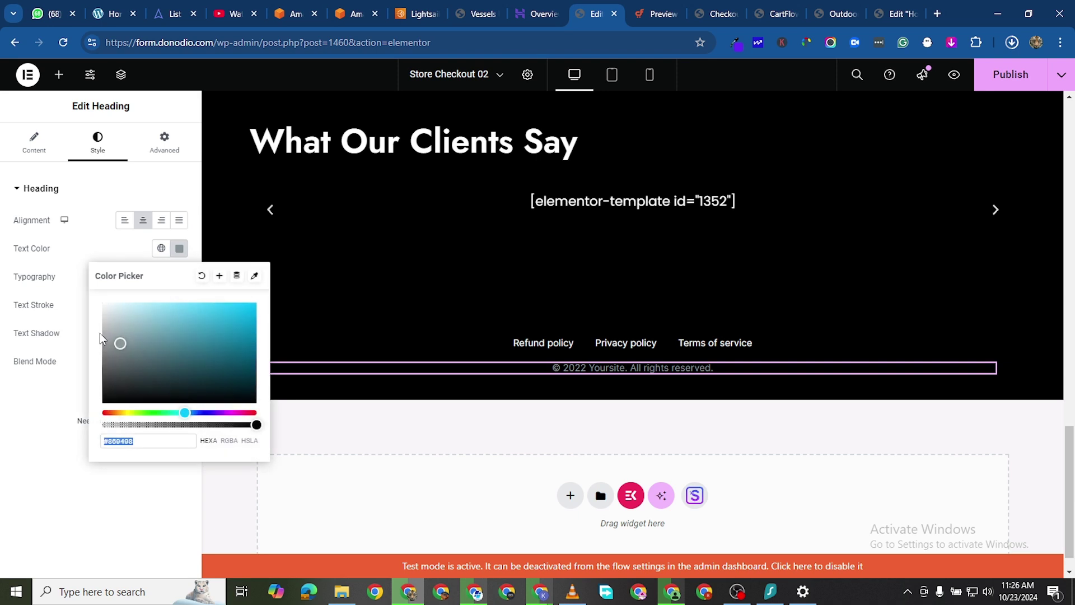
{"action": "left_click_drag", "start_coordinate": [100, 336], "coordinate": [92, 282]}
{"action": "left_click", "coordinate": [16, 461]}
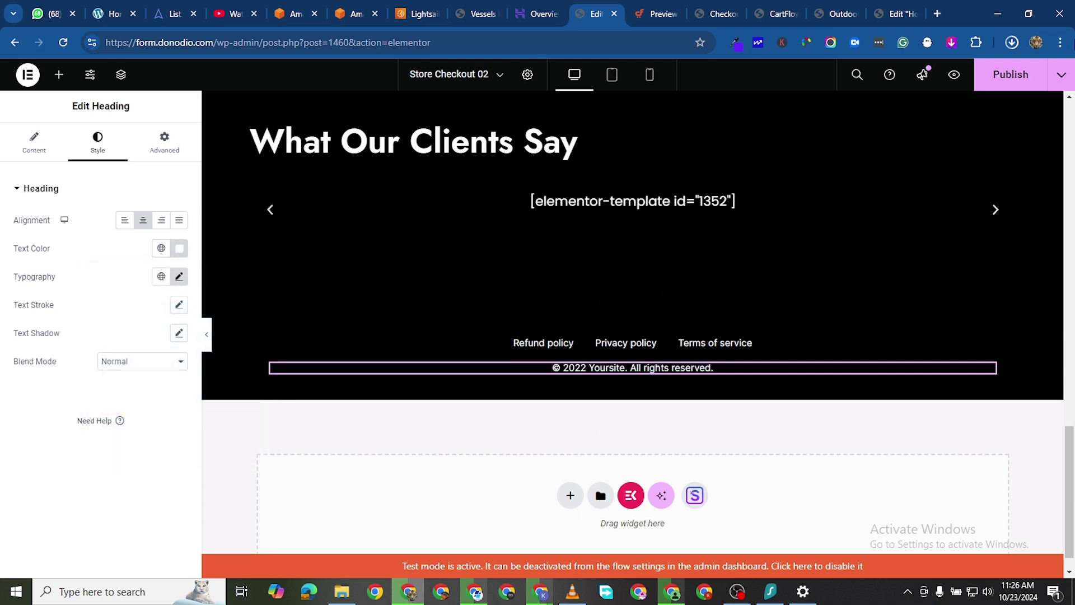
Step: Publish the Store Checkout 02 page and open its preview to check the billing form, order summary and payment section
{"action": "left_click", "coordinate": [1019, 75]}
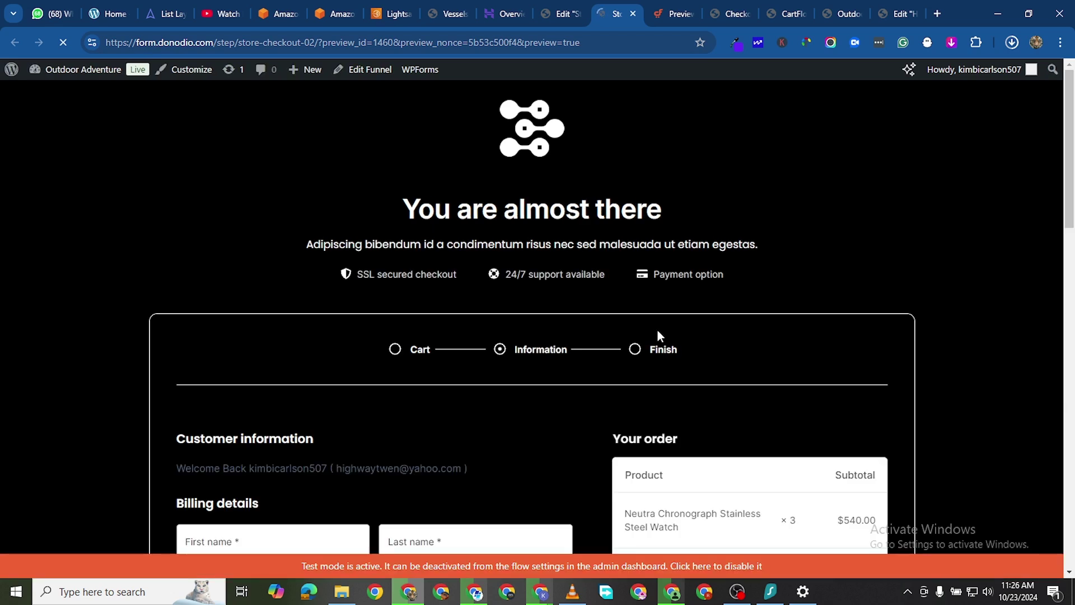
{"action": "scroll", "coordinate": [649, 347], "scroll_direction": "down", "scroll_amount": 5}
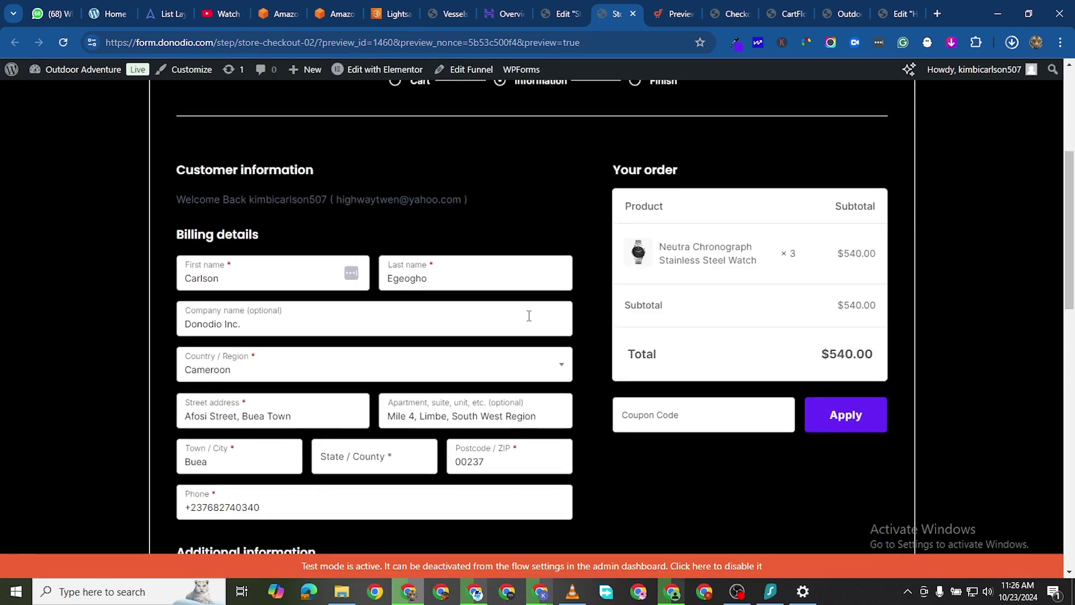
{"action": "scroll", "coordinate": [529, 316], "scroll_direction": "down", "scroll_amount": 1}
{"action": "scroll", "coordinate": [426, 252], "scroll_direction": "down", "scroll_amount": 2}
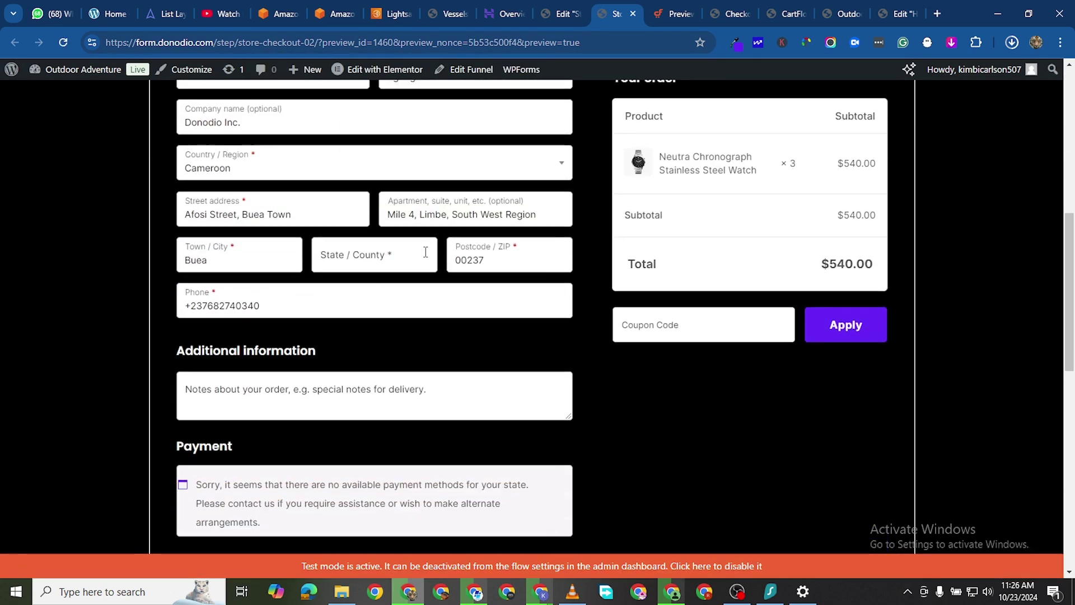
{"action": "scroll", "coordinate": [426, 252], "scroll_direction": "down", "scroll_amount": 3}
{"action": "scroll", "coordinate": [420, 267], "scroll_direction": "up", "scroll_amount": 3}
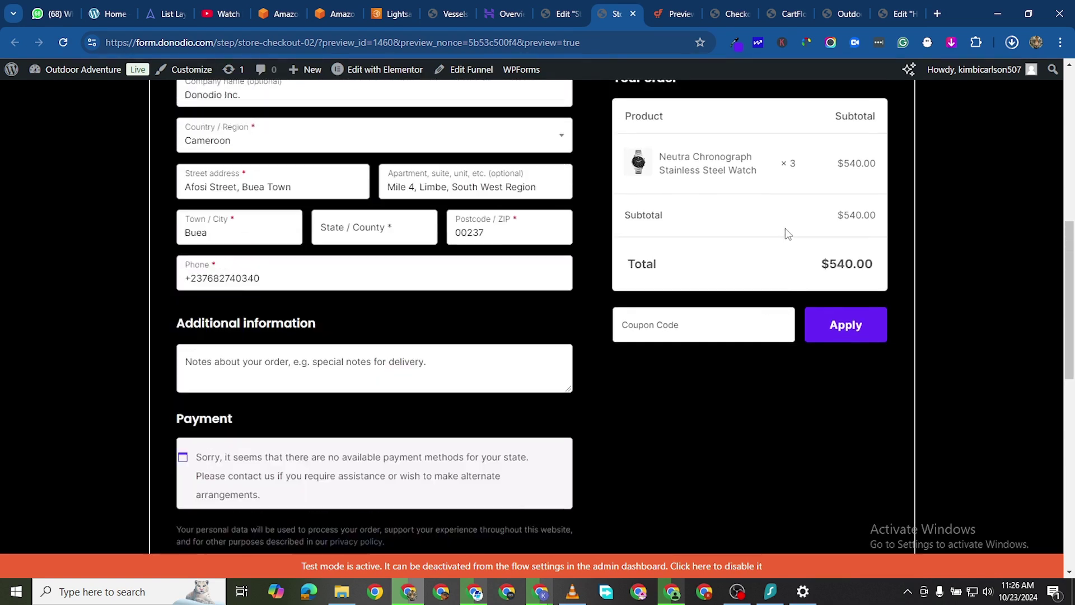
{"action": "scroll", "coordinate": [795, 234], "scroll_direction": "up", "scroll_amount": 4}
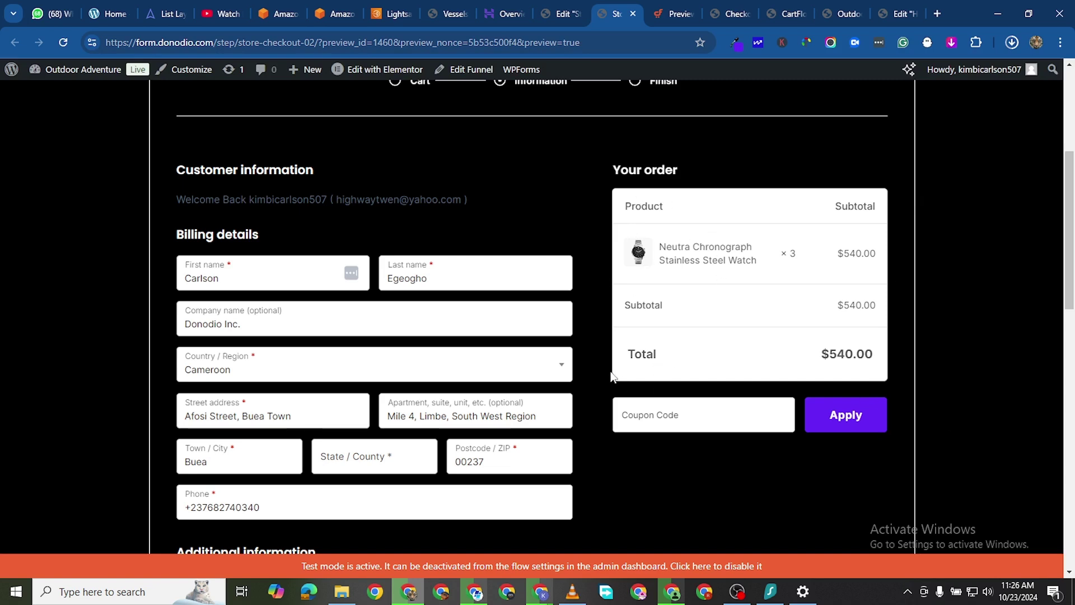
{"action": "scroll", "coordinate": [431, 374], "scroll_direction": "down", "scroll_amount": 2}
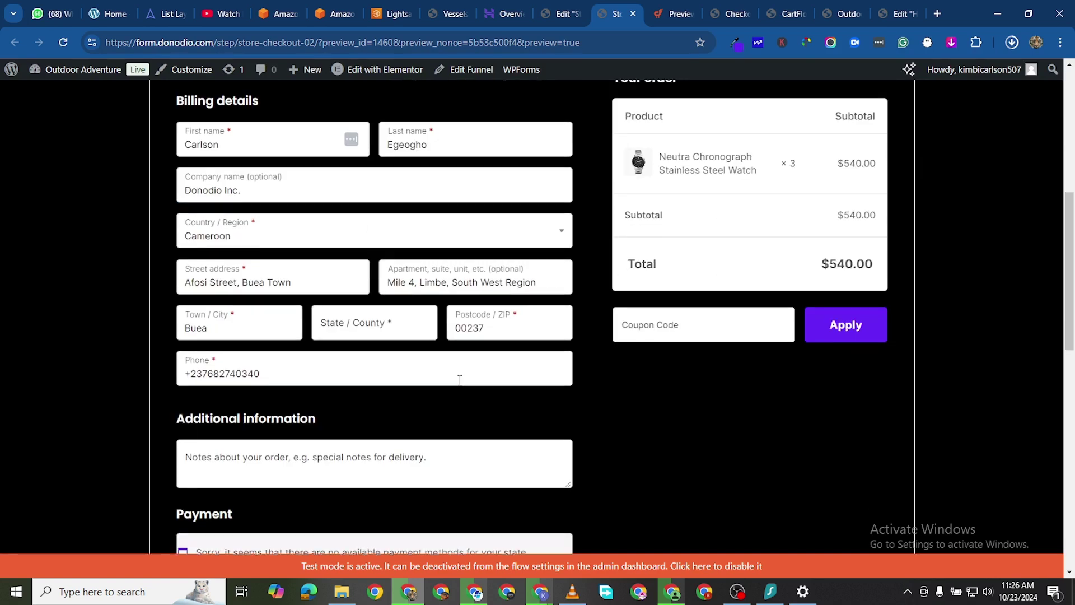
{"action": "scroll", "coordinate": [549, 302], "scroll_direction": "up", "scroll_amount": 3}
{"action": "scroll", "coordinate": [550, 305], "scroll_direction": "down", "scroll_amount": 6}
{"action": "scroll", "coordinate": [525, 326], "scroll_direction": "up", "scroll_amount": 7}
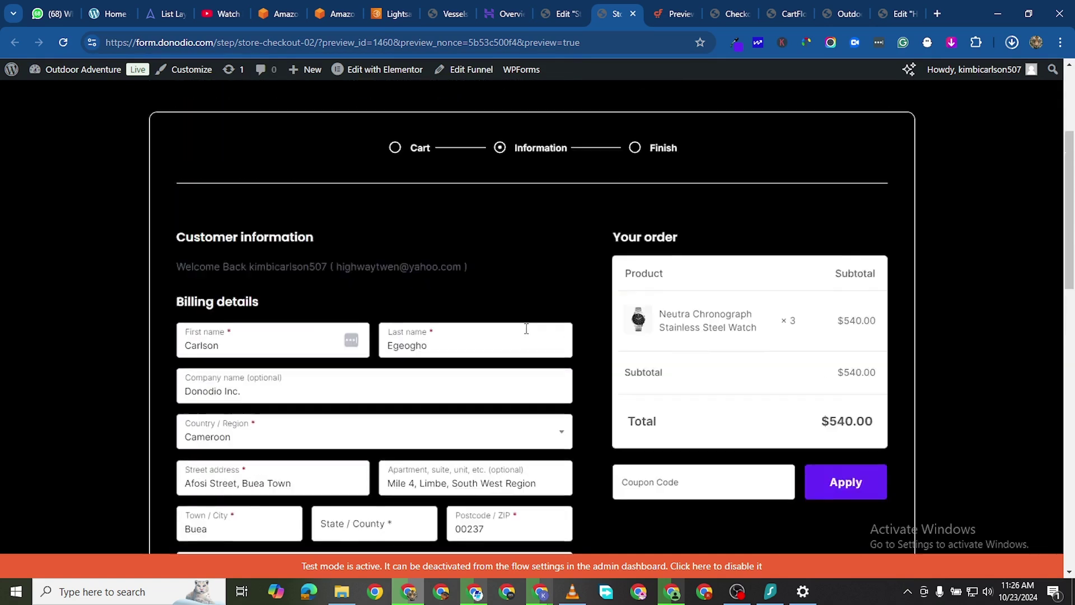
{"action": "scroll", "coordinate": [415, 432], "scroll_direction": "down", "scroll_amount": 7}
{"action": "scroll", "coordinate": [467, 387], "scroll_direction": "down", "scroll_amount": 3}
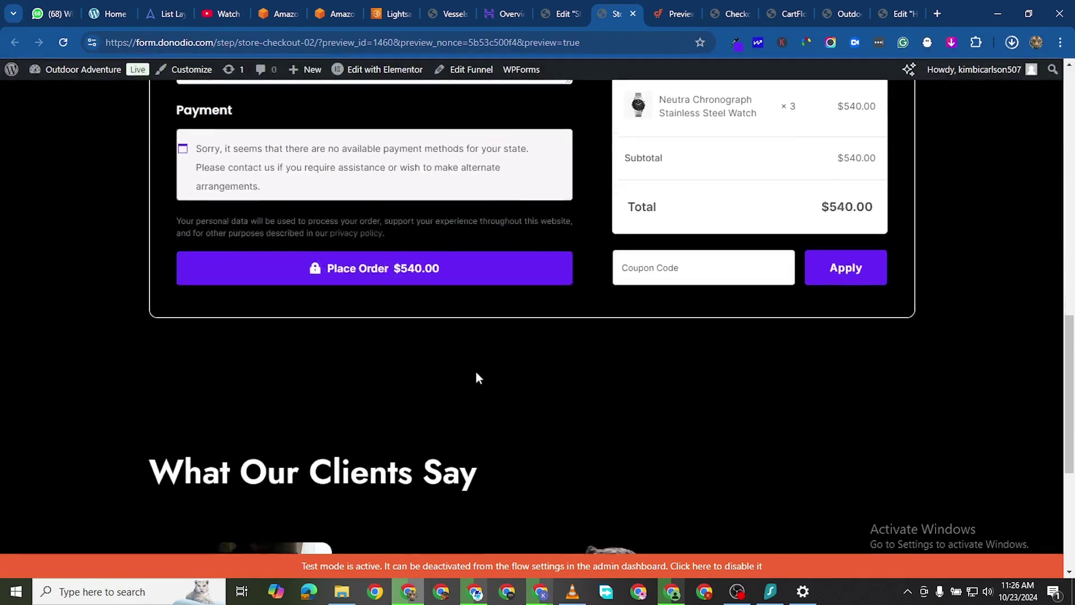
Step: Check the "What Our Clients Say" section and footer in the preview, advancing the testimonials carousel
{"action": "scroll", "coordinate": [531, 348], "scroll_direction": "down", "scroll_amount": 5}
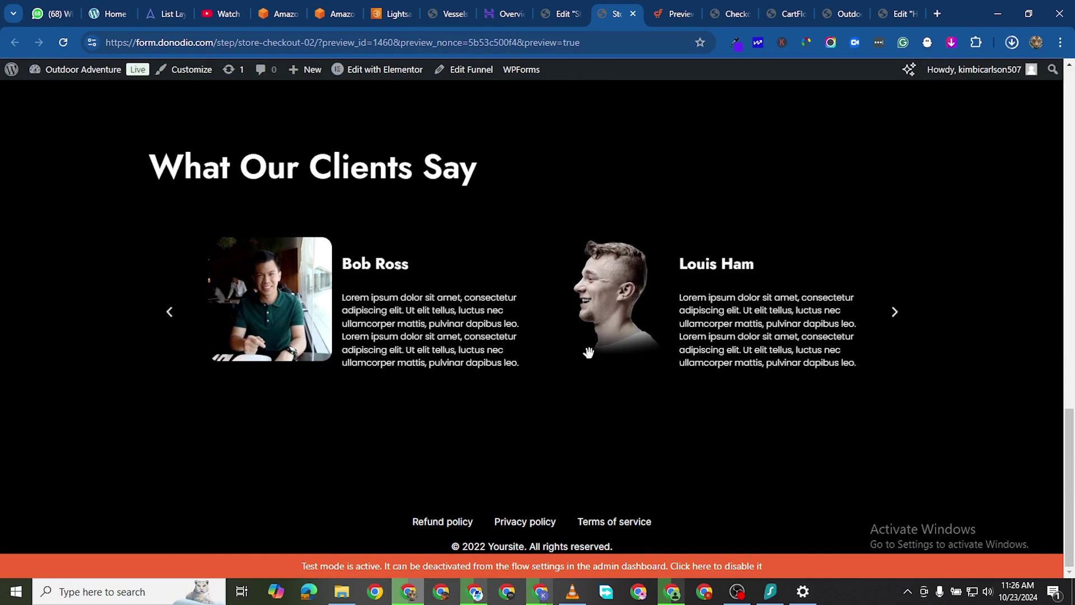
{"action": "left_click", "coordinate": [896, 315]}
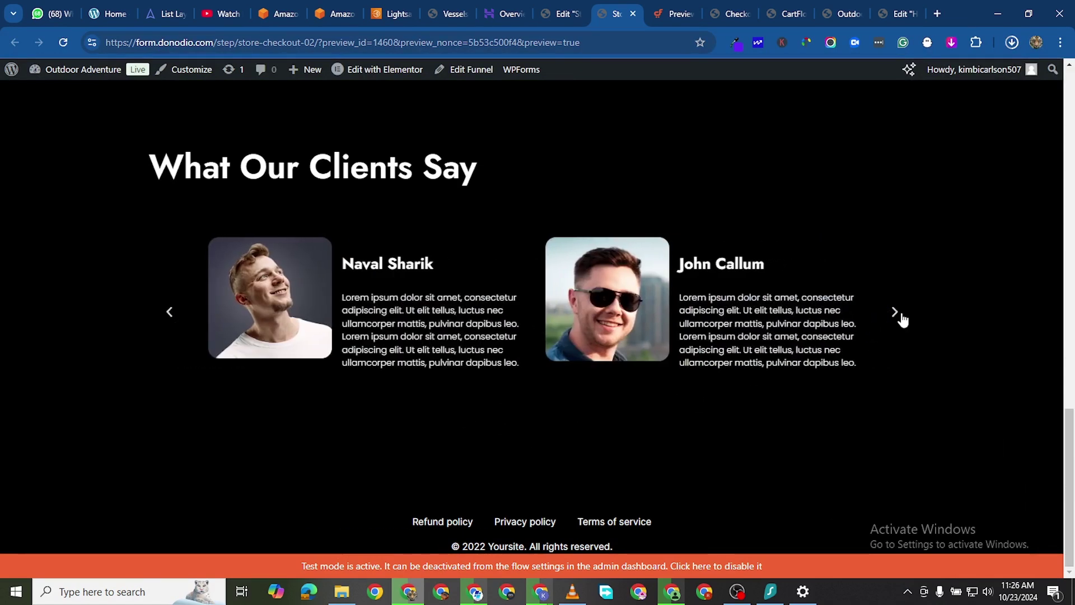
{"action": "left_click", "coordinate": [893, 312]}
{"action": "scroll", "coordinate": [483, 308], "scroll_direction": "up", "scroll_amount": 6}
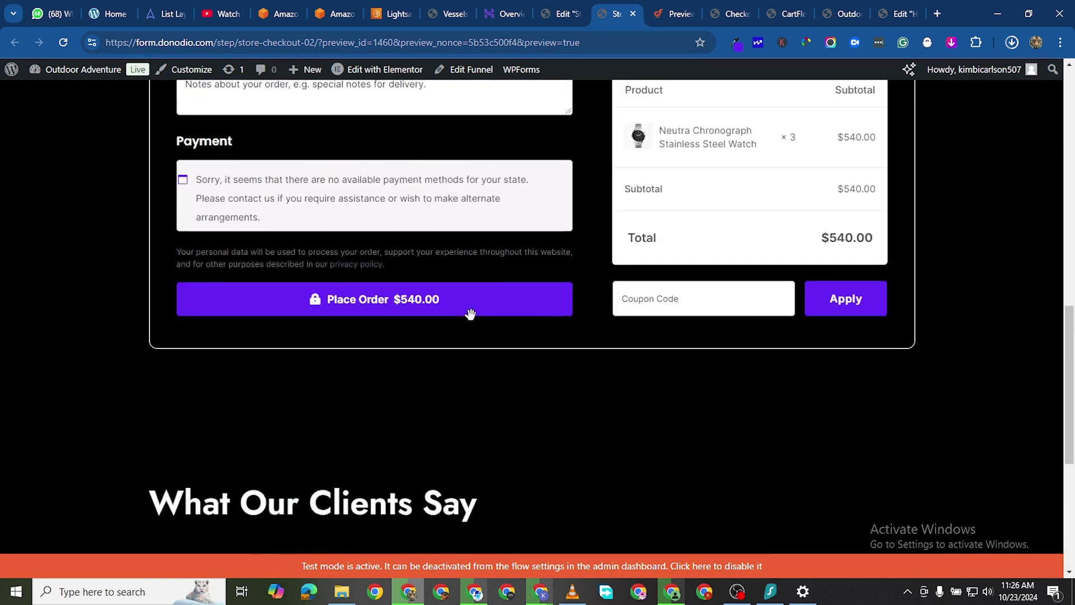
{"action": "scroll", "coordinate": [363, 348], "scroll_direction": "down", "scroll_amount": 3}
{"action": "scroll", "coordinate": [371, 385], "scroll_direction": "up", "scroll_amount": 3}
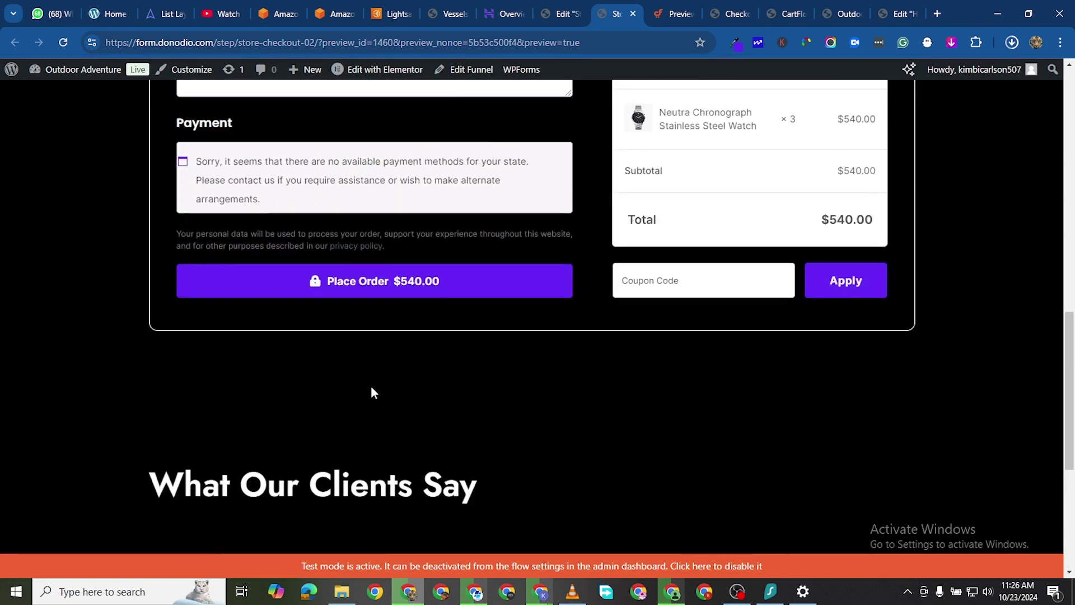
Step: Review the previewed checkout's header, progress steps, billing fields, order summary, coupon field and payment section
{"action": "scroll", "coordinate": [465, 442], "scroll_direction": "up", "scroll_amount": 2}
{"action": "scroll", "coordinate": [488, 441], "scroll_direction": "up", "scroll_amount": 9}
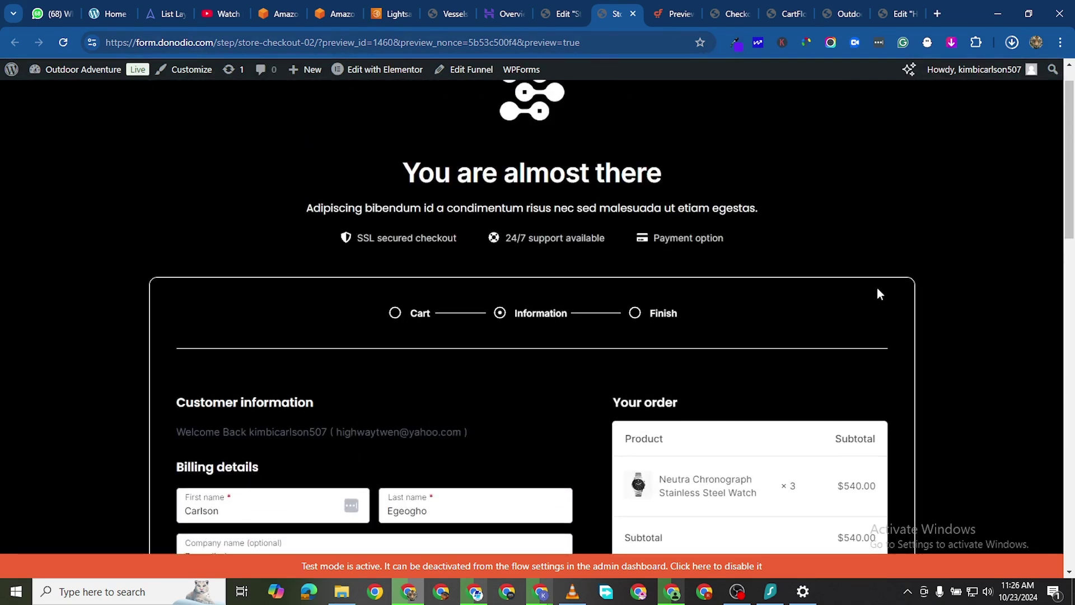
{"action": "scroll", "coordinate": [771, 408], "scroll_direction": "down", "scroll_amount": 2}
{"action": "scroll", "coordinate": [466, 264], "scroll_direction": "up", "scroll_amount": 3}
{"action": "scroll", "coordinate": [537, 343], "scroll_direction": "down", "scroll_amount": 5}
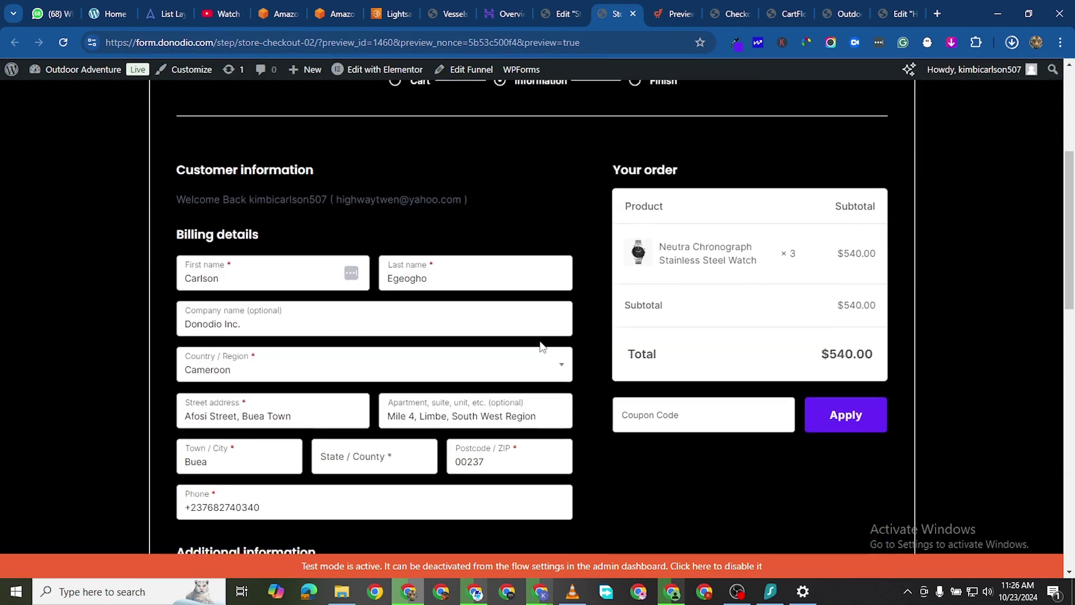
{"action": "scroll", "coordinate": [541, 346], "scroll_direction": "up", "scroll_amount": 3}
{"action": "scroll", "coordinate": [542, 338], "scroll_direction": "up", "scroll_amount": 1}
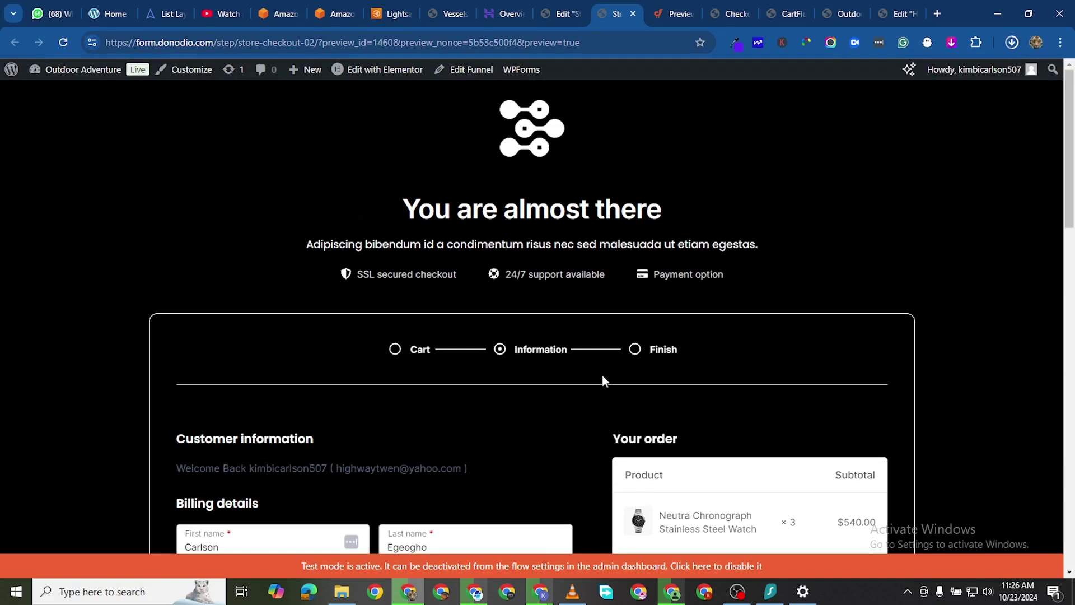
{"action": "scroll", "coordinate": [538, 373], "scroll_direction": "down", "scroll_amount": 5}
{"action": "scroll", "coordinate": [577, 378], "scroll_direction": "down", "scroll_amount": 3}
{"action": "left_click", "coordinate": [723, 317]}
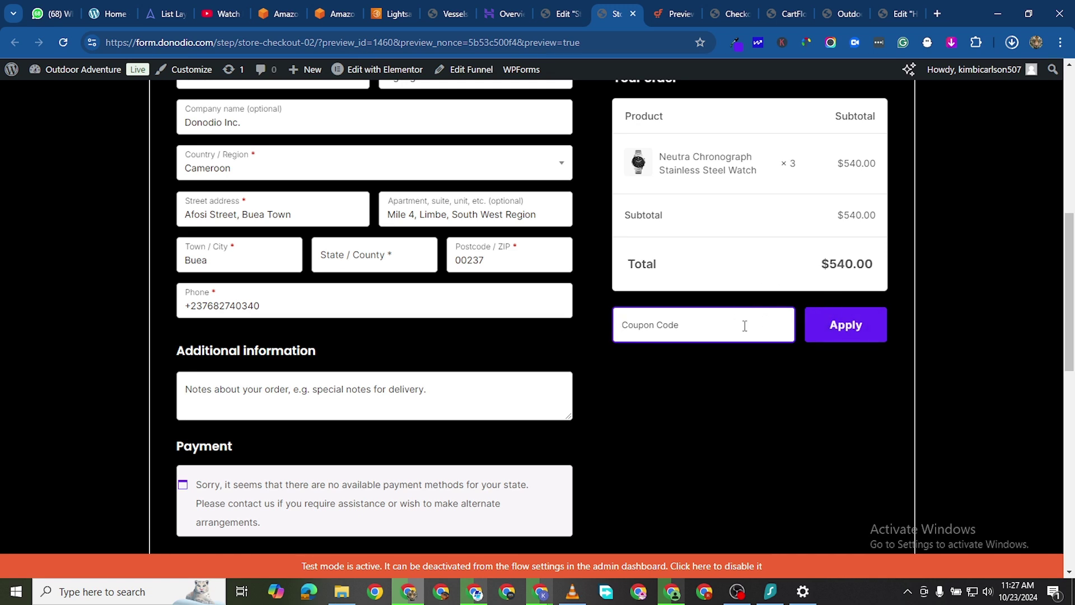
{"action": "scroll", "coordinate": [384, 343], "scroll_direction": "down", "scroll_amount": 1}
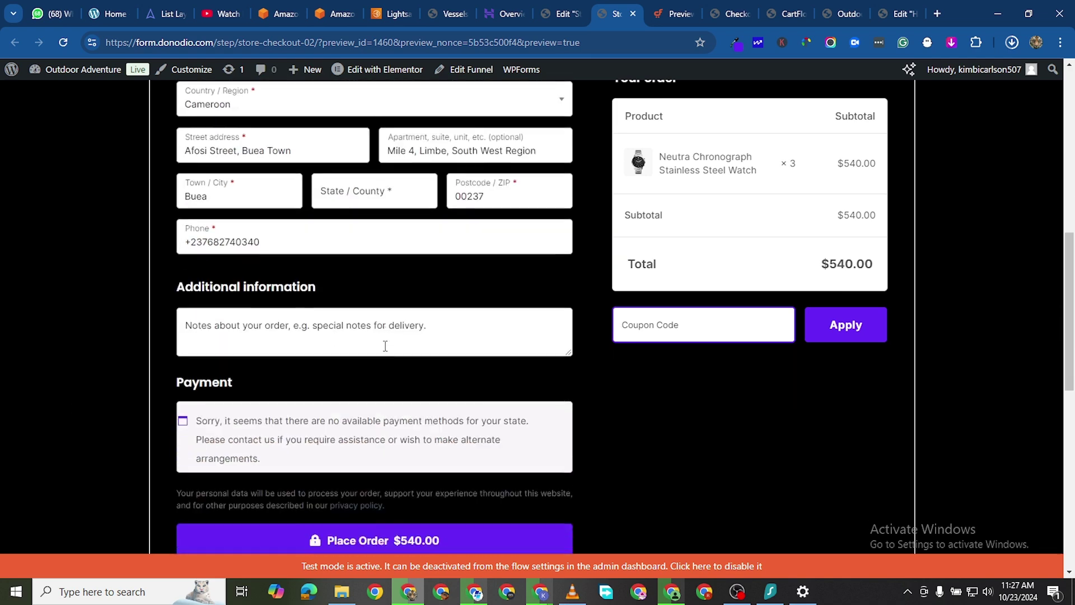
{"action": "scroll", "coordinate": [385, 342], "scroll_direction": "up", "scroll_amount": 3}
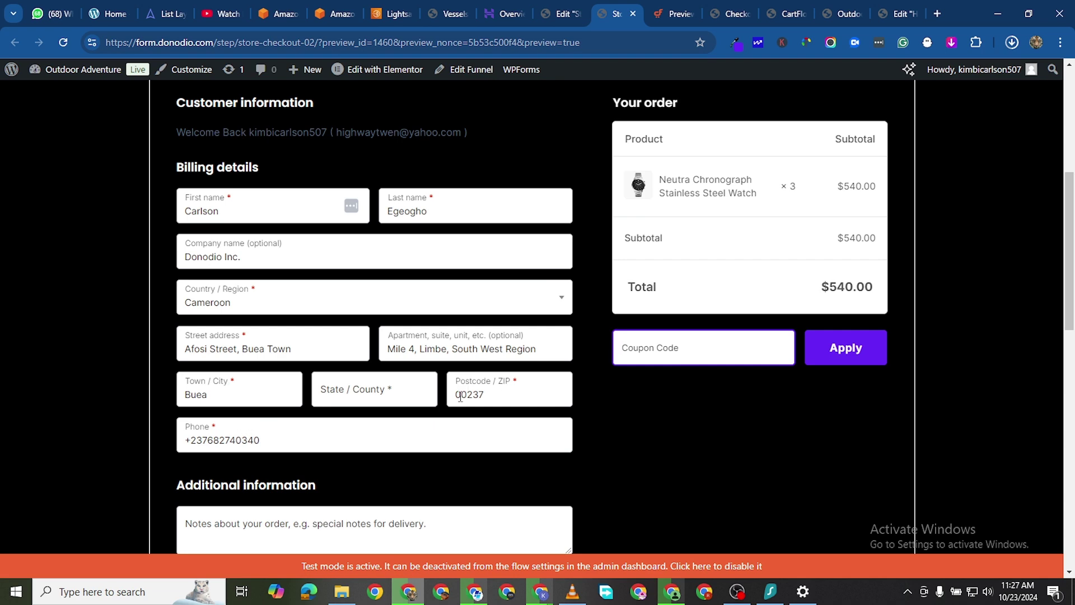
{"action": "scroll", "coordinate": [459, 446], "scroll_direction": "down", "scroll_amount": 5}
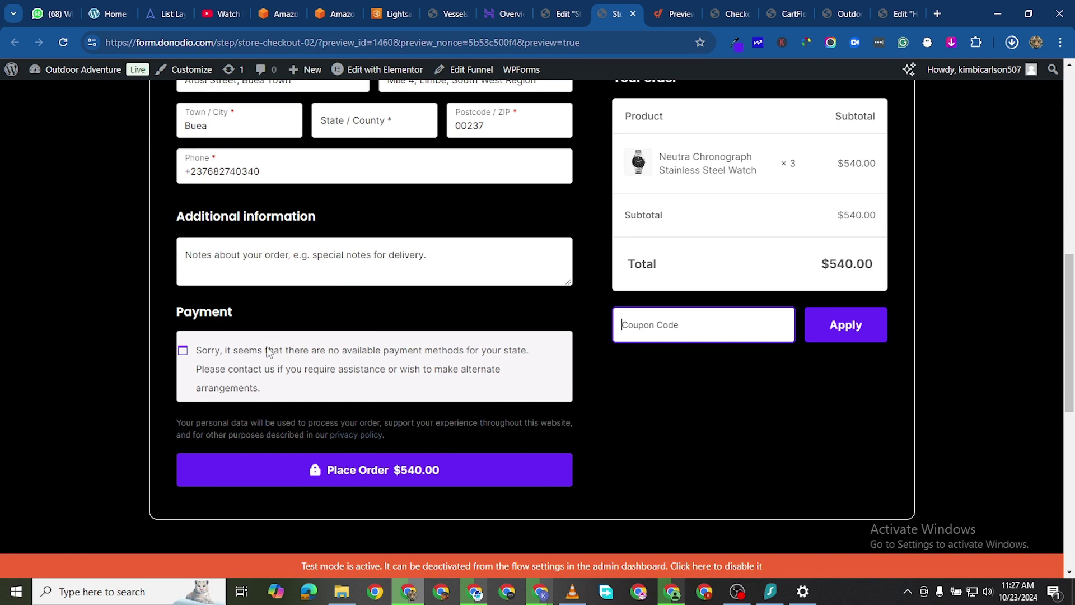
{"action": "scroll", "coordinate": [542, 325], "scroll_direction": "up", "scroll_amount": 5}
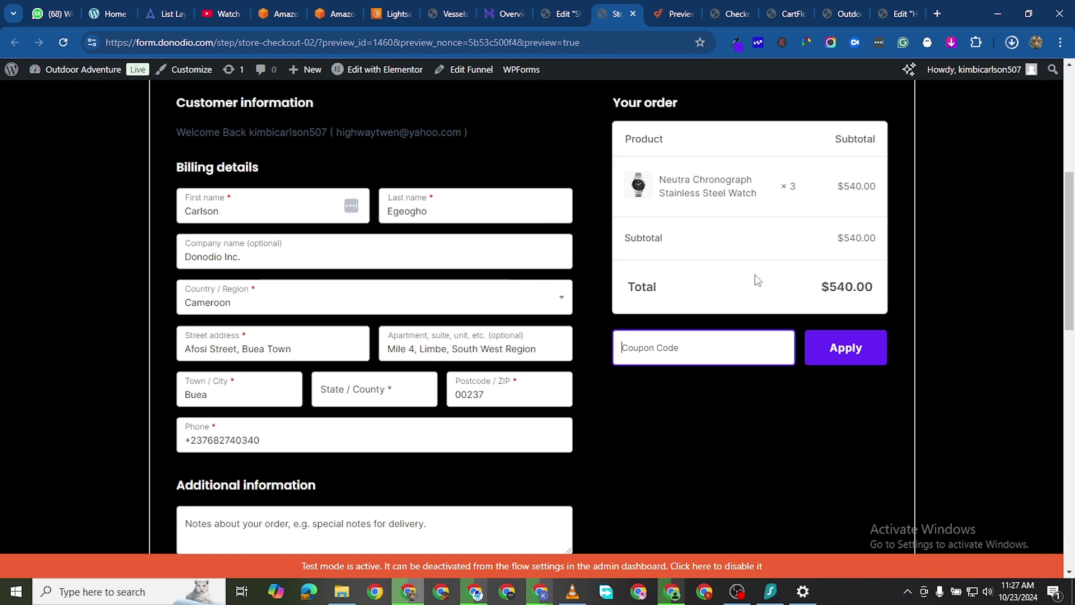
{"action": "scroll", "coordinate": [634, 292], "scroll_direction": "down", "scroll_amount": 3}
{"action": "scroll", "coordinate": [633, 291], "scroll_direction": "up", "scroll_amount": 3}
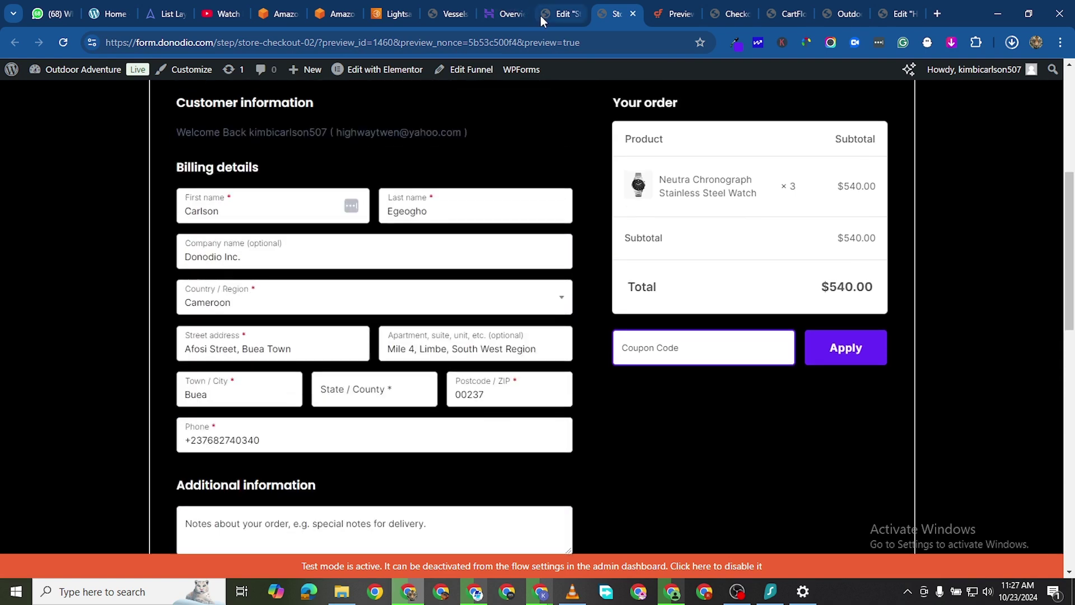
Step: Switch to the CartFlows dashboard and look through its Funnels and Store Checkout sections
{"action": "left_click", "coordinate": [540, 16]}
{"action": "left_click", "coordinate": [659, 12]}
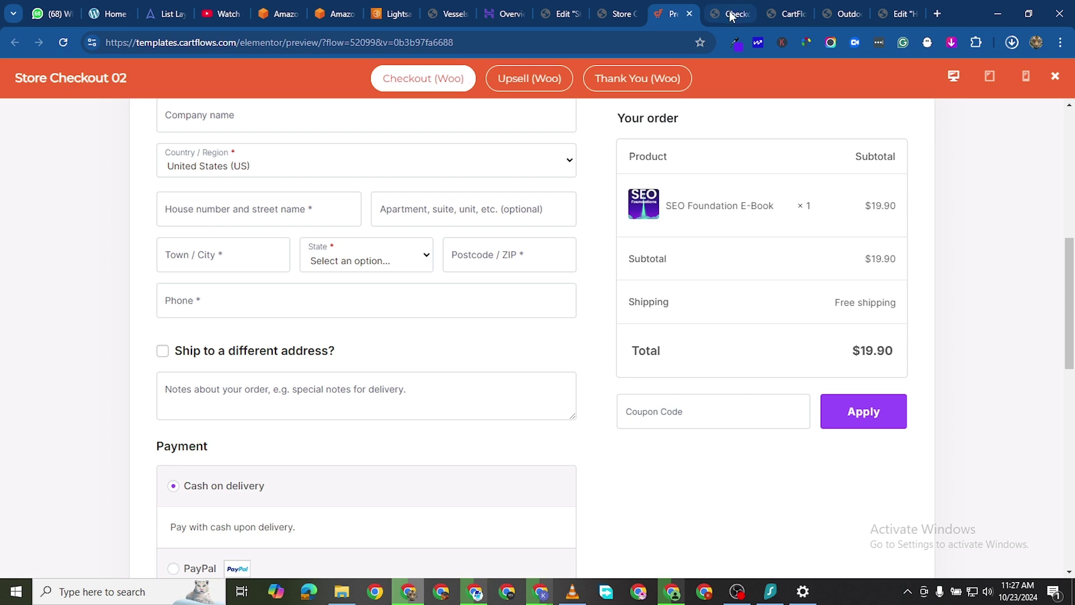
{"action": "left_click", "coordinate": [731, 13]}
{"action": "left_click", "coordinate": [788, 15]}
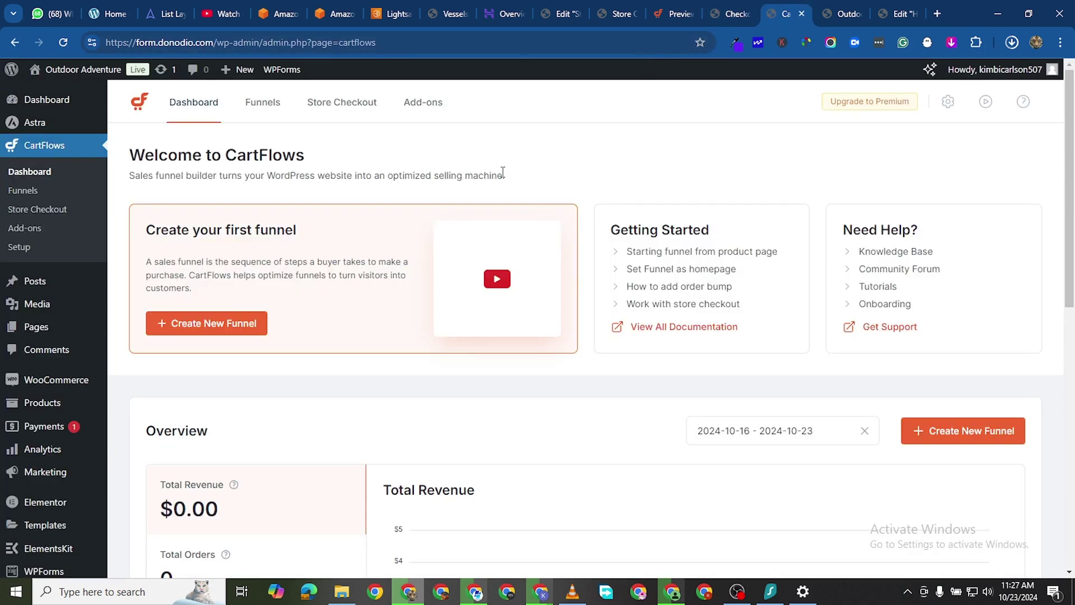
{"action": "left_click", "coordinate": [275, 104]}
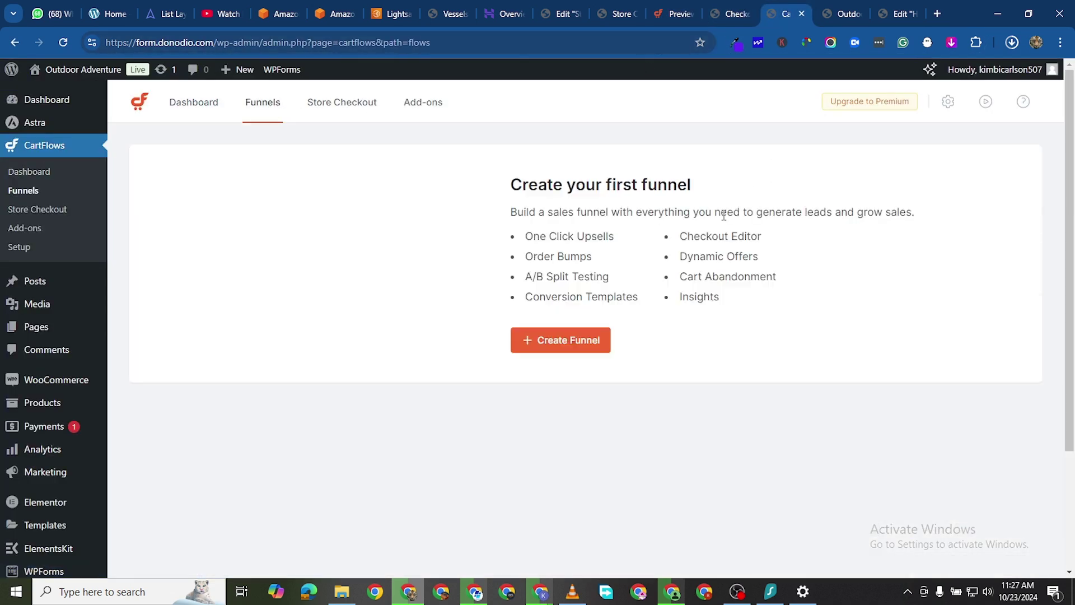
{"action": "left_click", "coordinate": [355, 106]}
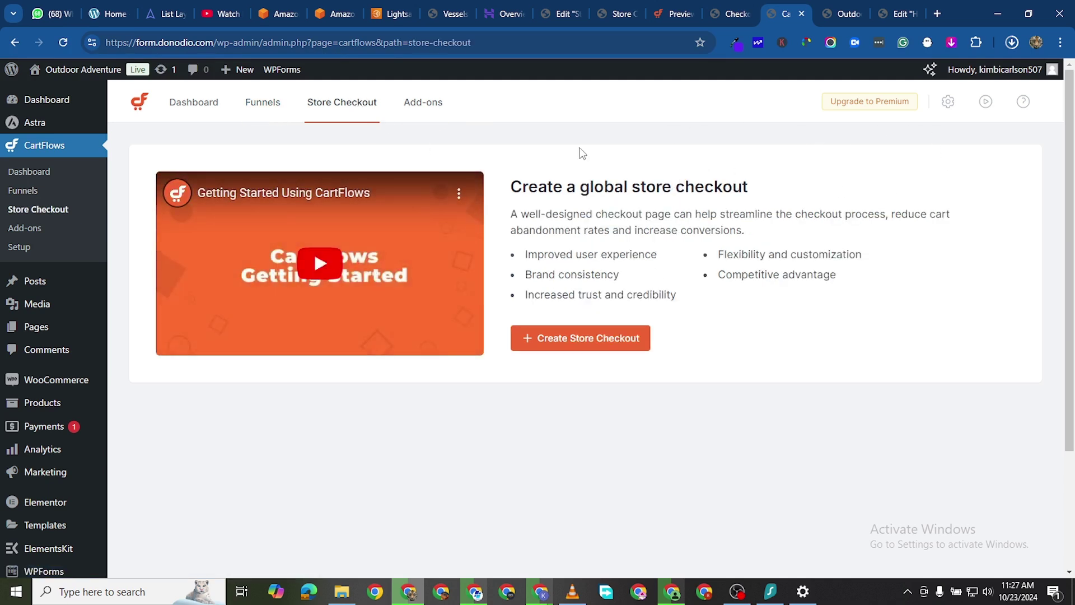
{"action": "left_click", "coordinate": [274, 109]}
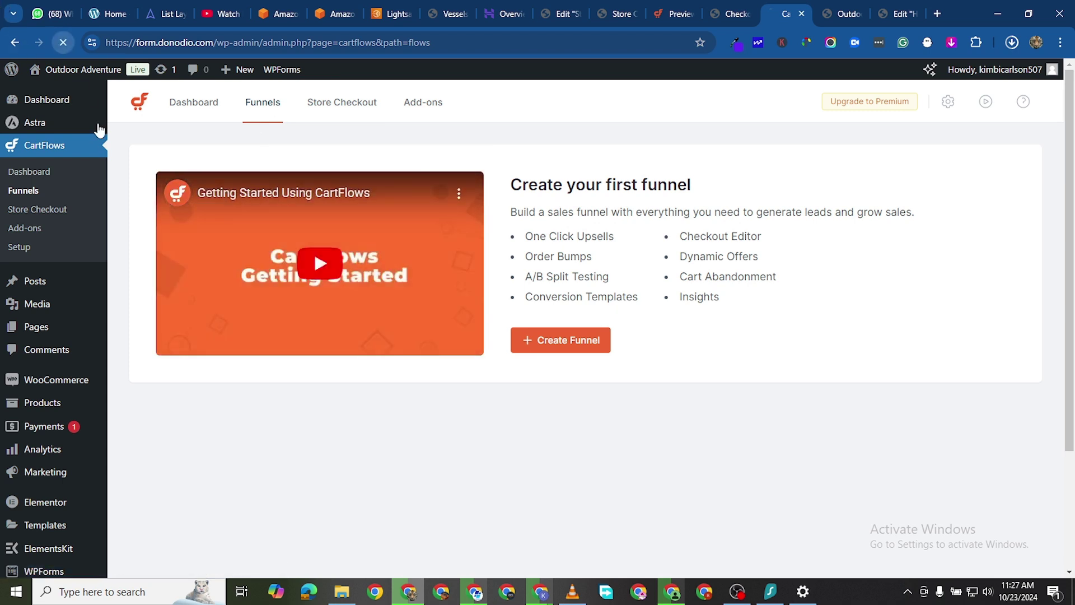
Step: Reload CartFlows, open the Store Checkout funnel steps, and check the Override Store Checkout option in the general settings
{"action": "left_click", "coordinate": [63, 43]}
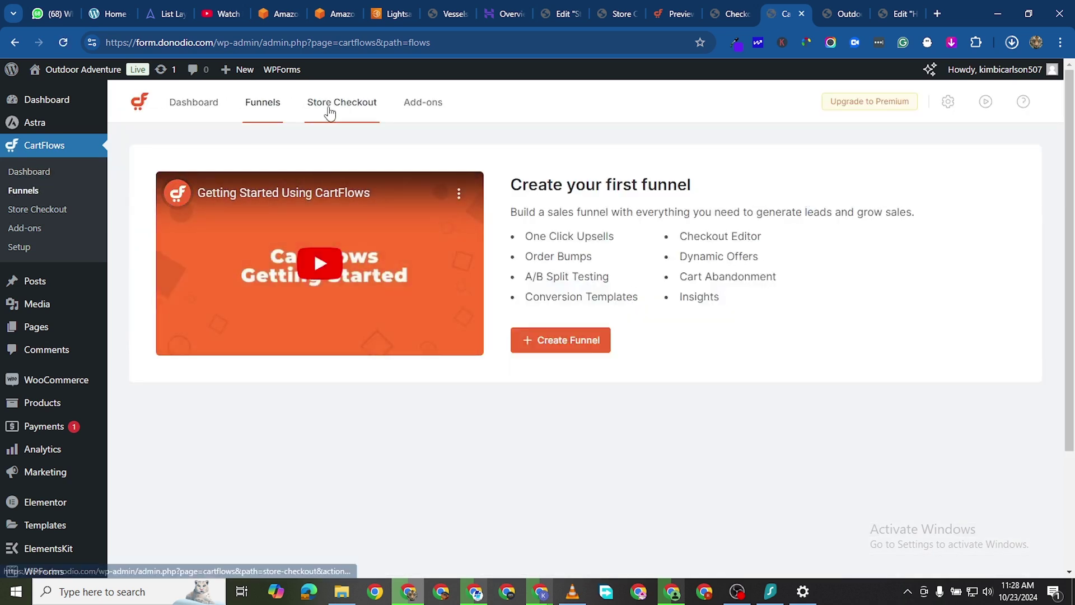
{"action": "left_click", "coordinate": [329, 107]}
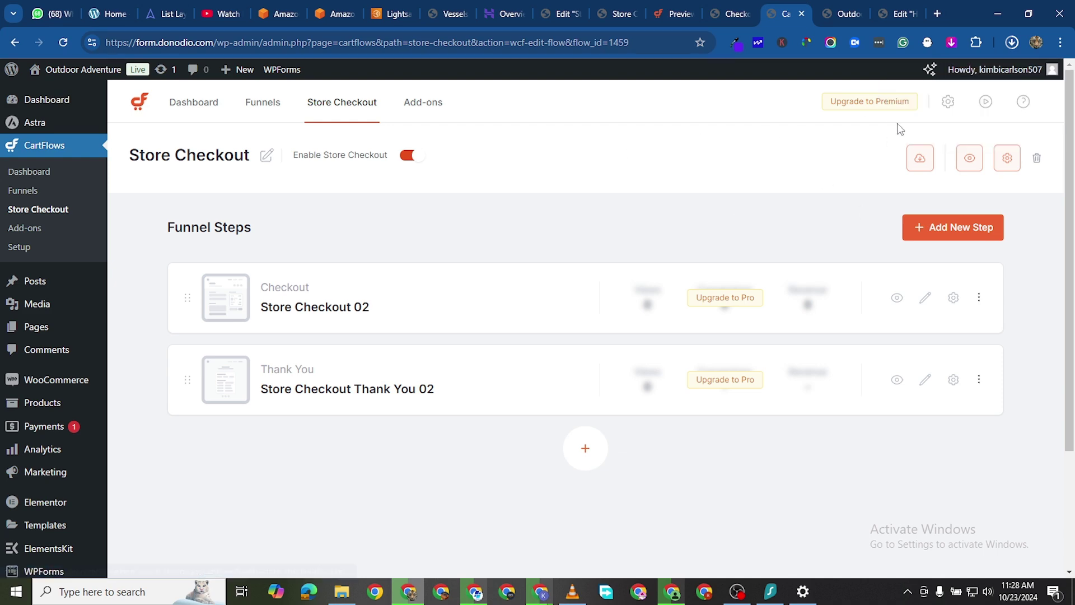
{"action": "left_click", "coordinate": [946, 101]}
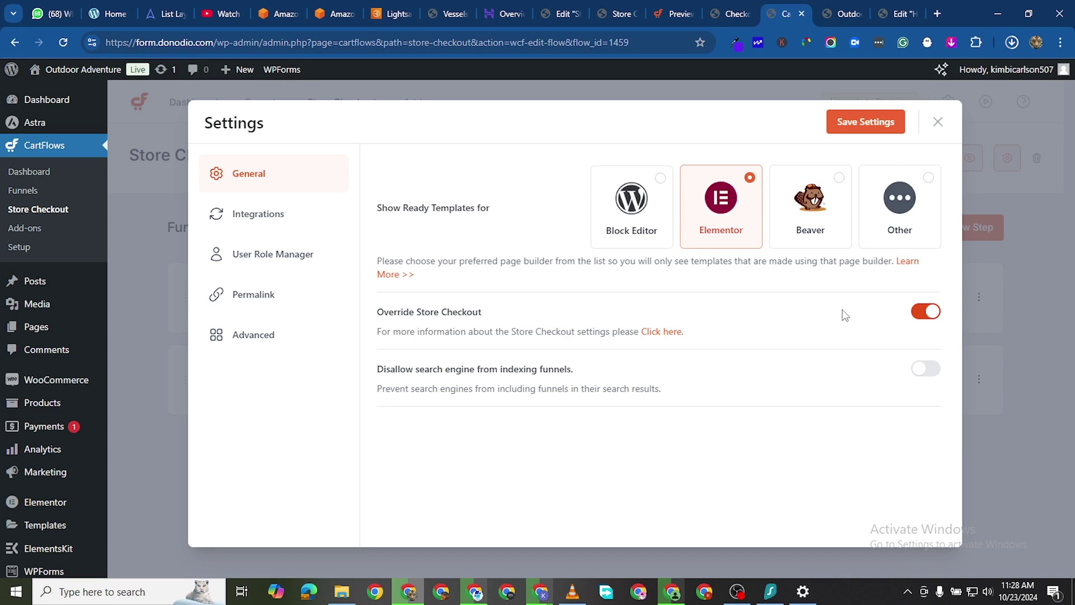
Step: Look at the default WooCommerce checkout, then review the Store Checkout 02 preview from its heading and progress steps to the payment section
{"action": "left_click", "coordinate": [841, 13]}
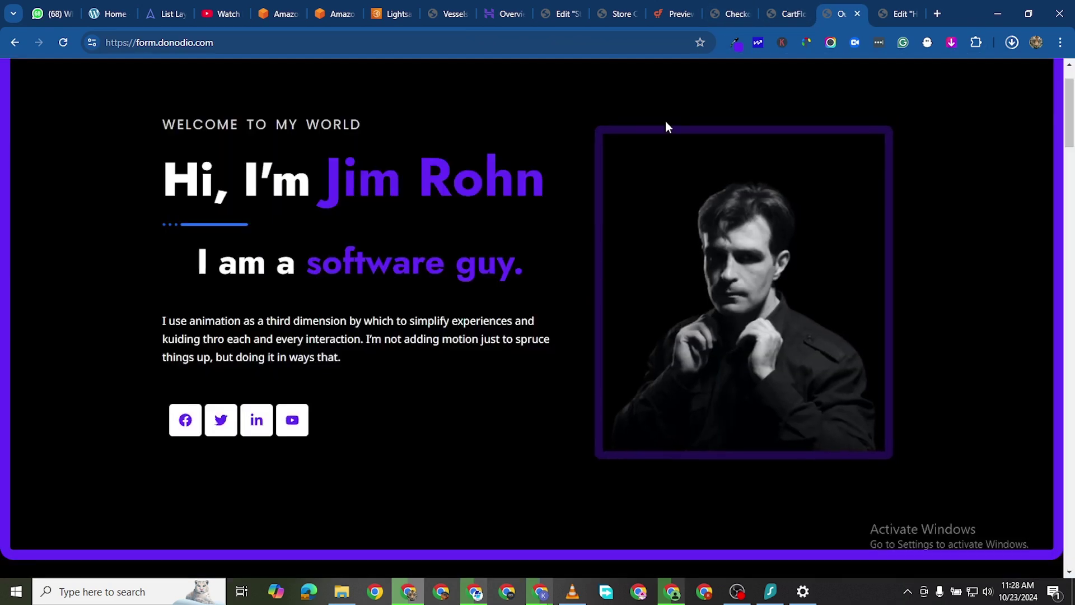
{"action": "left_click", "coordinate": [771, 15]}
{"action": "left_click", "coordinate": [722, 16]}
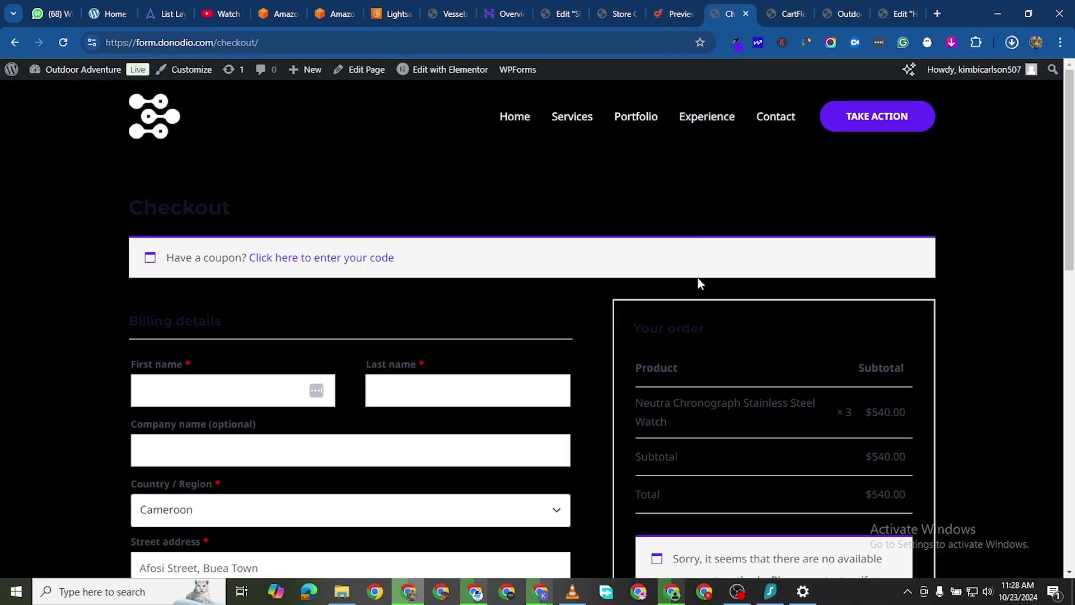
{"action": "left_click", "coordinate": [633, 15]}
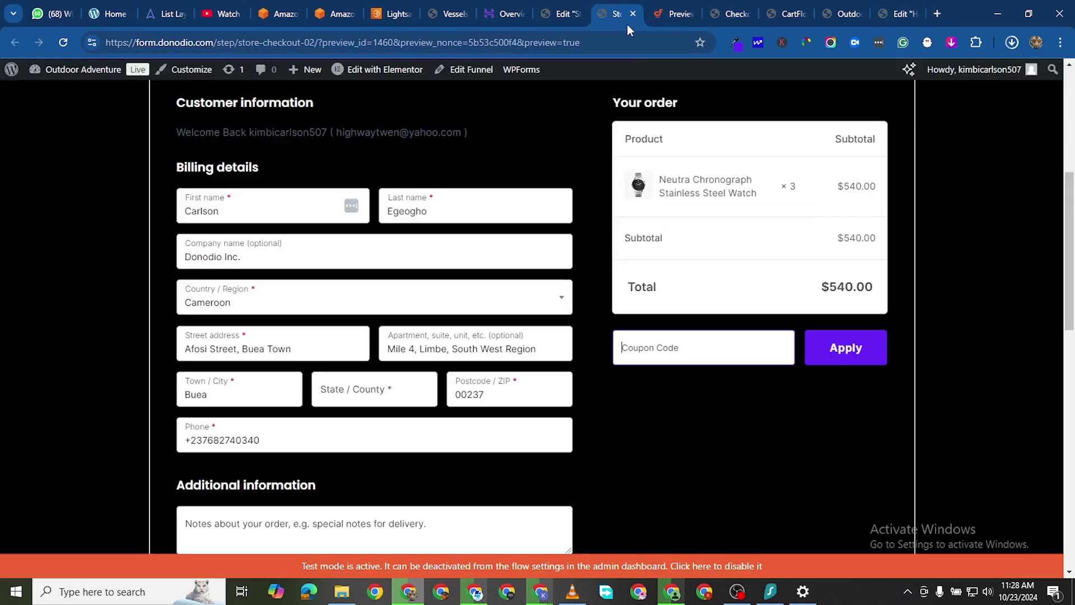
{"action": "scroll", "coordinate": [429, 301], "scroll_direction": "up", "scroll_amount": 2}
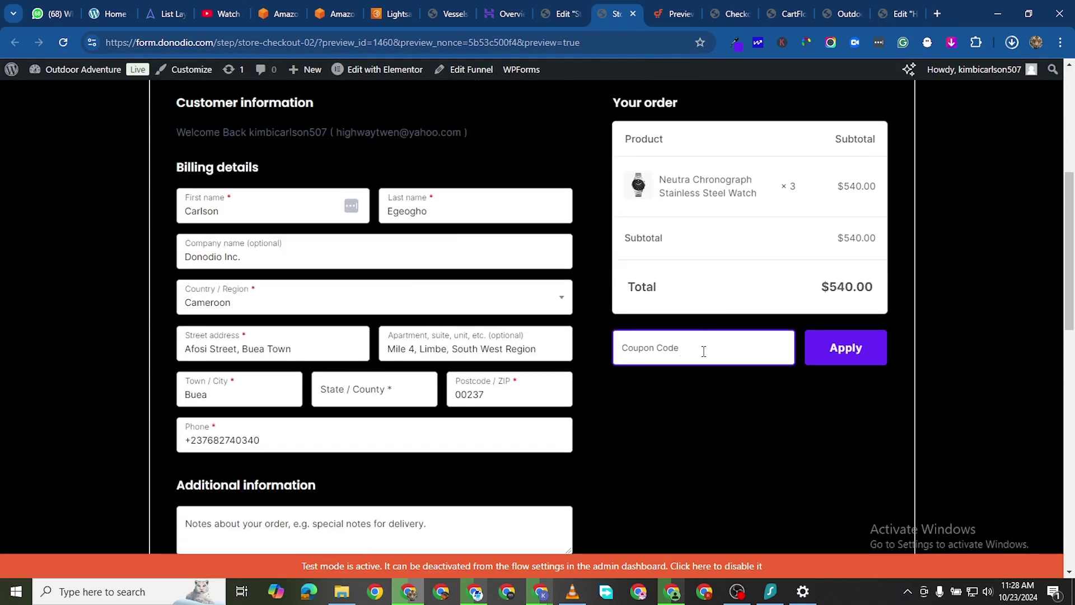
{"action": "scroll", "coordinate": [562, 309], "scroll_direction": "down", "scroll_amount": 3}
{"action": "scroll", "coordinate": [469, 305], "scroll_direction": "down", "scroll_amount": 5}
{"action": "scroll", "coordinate": [432, 300], "scroll_direction": "up", "scroll_amount": 9}
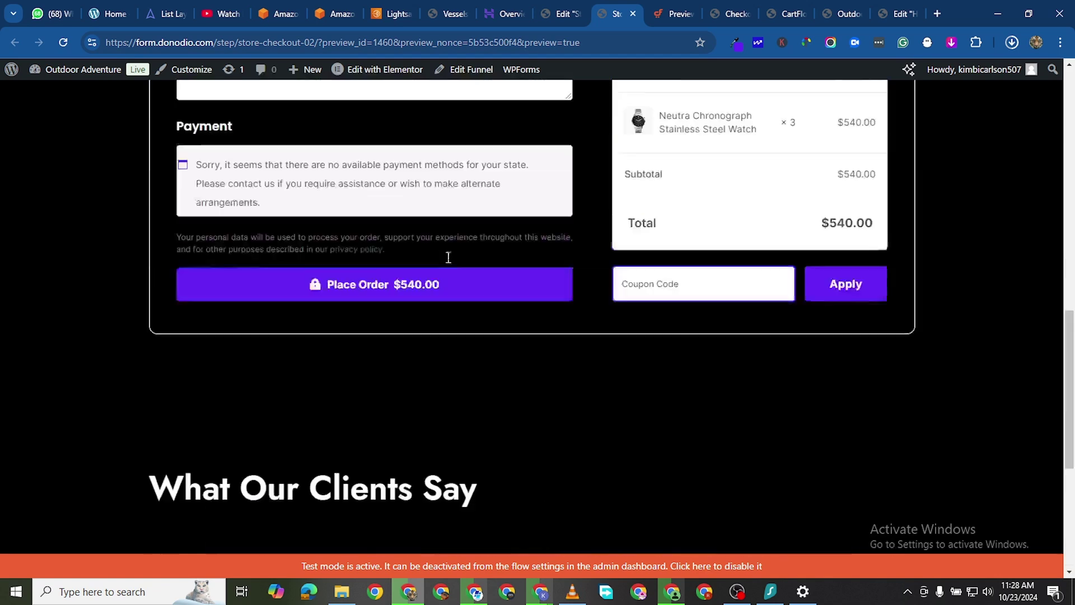
{"action": "scroll", "coordinate": [677, 271], "scroll_direction": "up", "scroll_amount": 3}
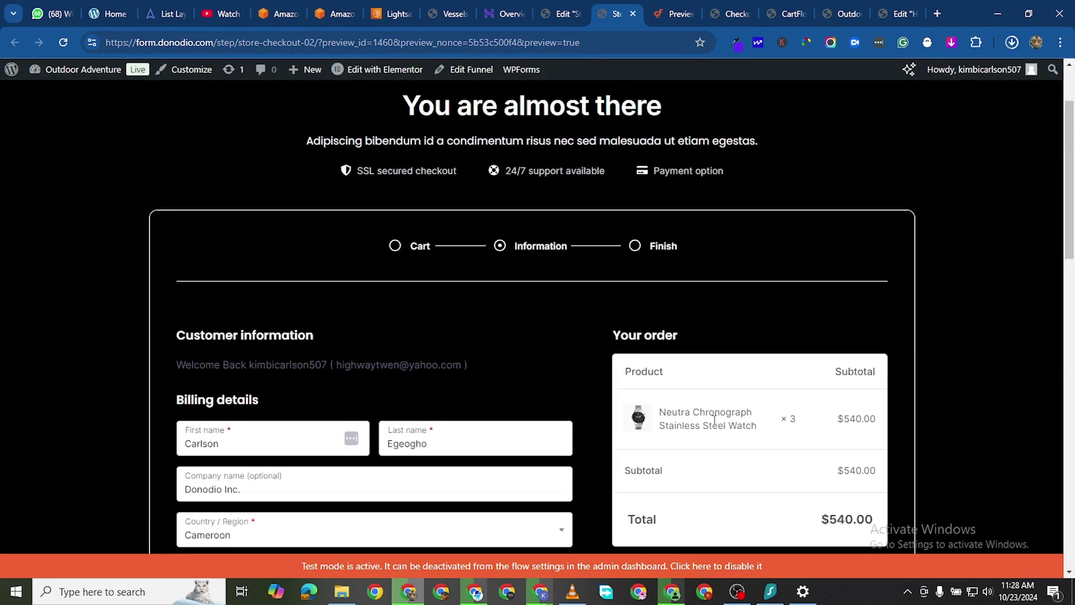
{"action": "scroll", "coordinate": [661, 425], "scroll_direction": "down", "scroll_amount": 6}
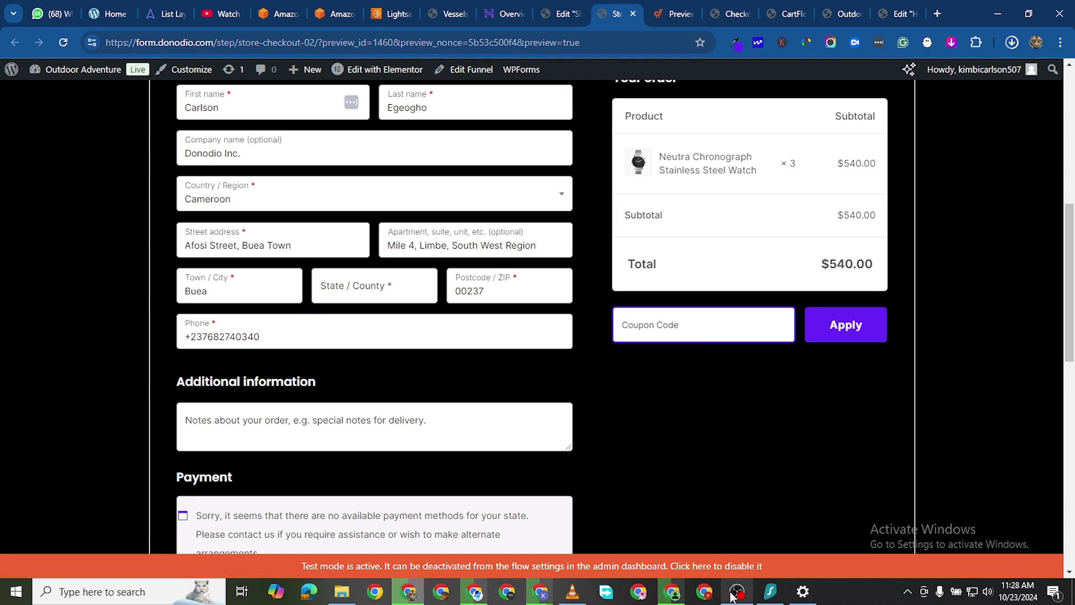
Step: Open the site's live home page and look over its services, portfolio, contact form and footer, returning to the hero section
{"action": "left_click", "coordinate": [906, 12]}
{"action": "left_click", "coordinate": [842, 20]}
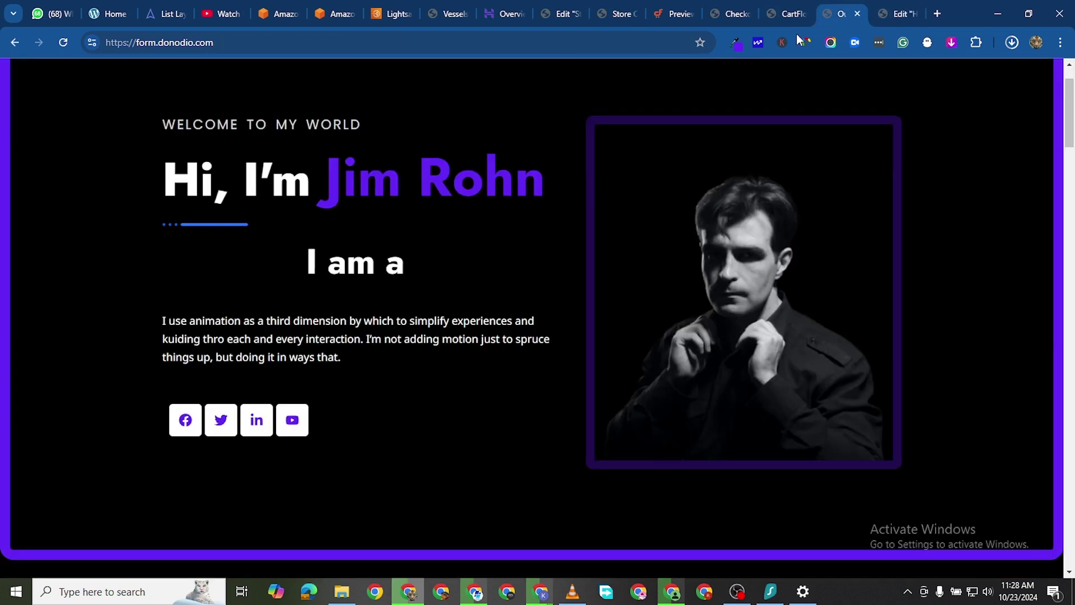
{"action": "scroll", "coordinate": [479, 227], "scroll_direction": "down", "scroll_amount": 20}
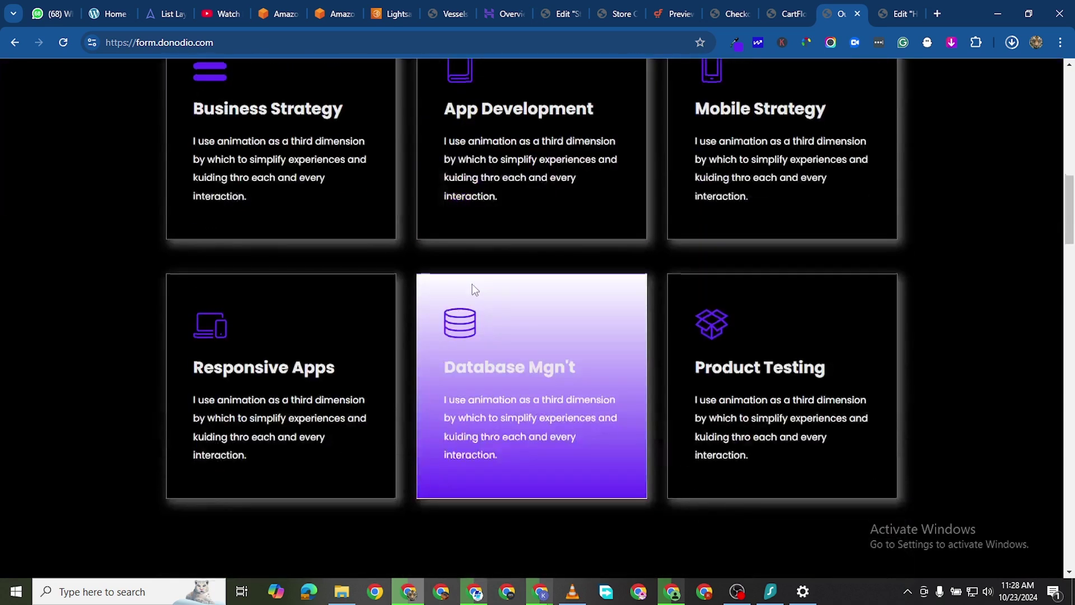
{"action": "scroll", "coordinate": [494, 257], "scroll_direction": "down", "scroll_amount": 10}
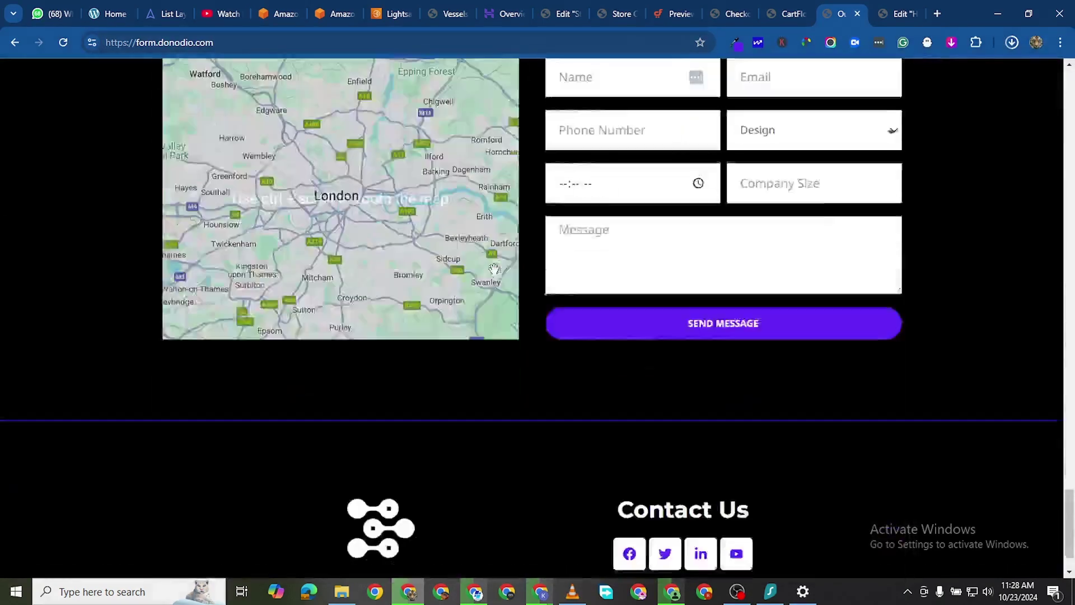
{"action": "scroll", "coordinate": [501, 291], "scroll_direction": "up", "scroll_amount": 12}
{"action": "scroll", "coordinate": [502, 257], "scroll_direction": "up", "scroll_amount": 20}
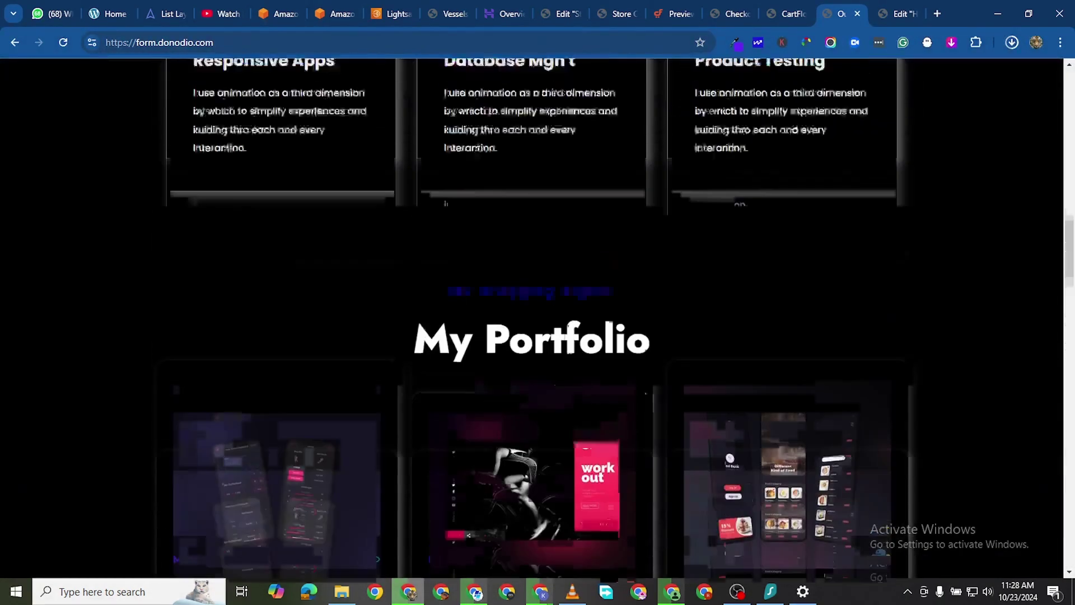
{"action": "scroll", "coordinate": [578, 350], "scroll_direction": "up", "scroll_amount": 1}
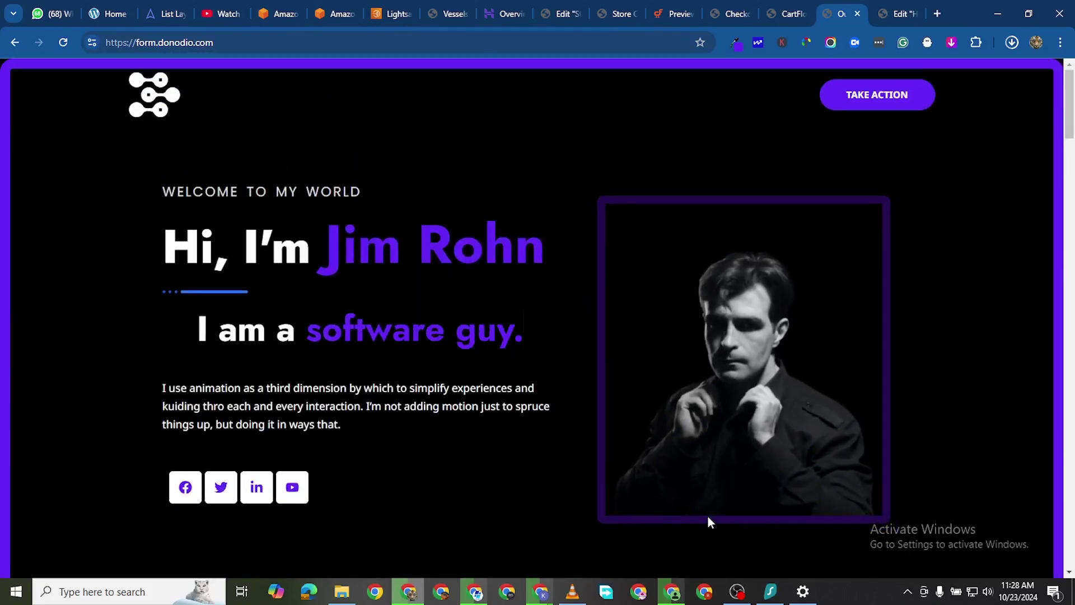